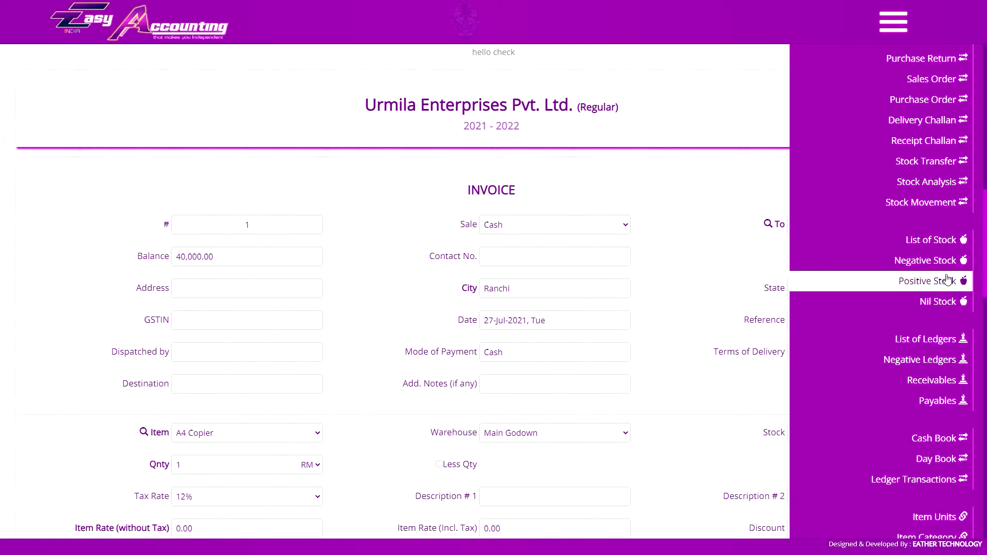
Open the Item Creation form from the navigation menu
{"action": "left_click", "coordinate": [893, 22]}
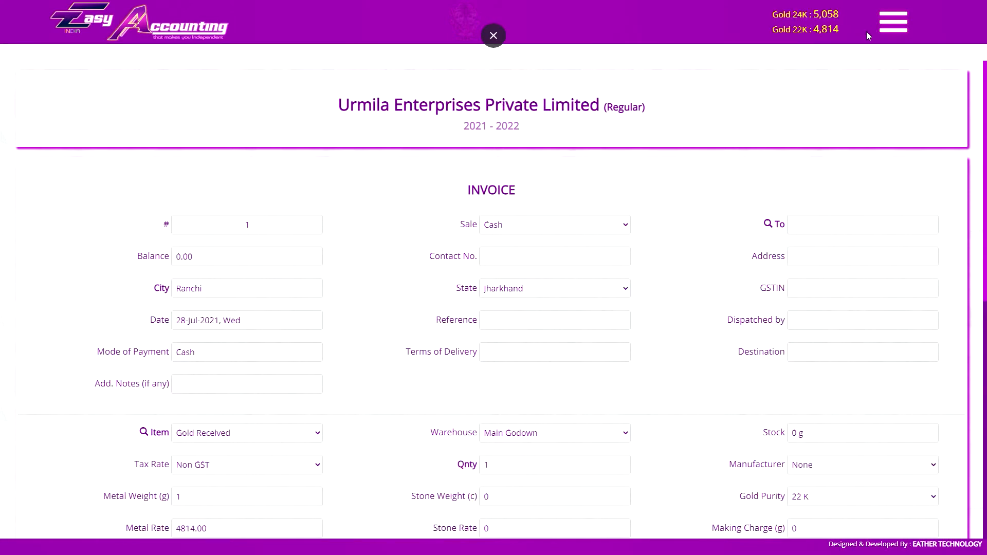
{"action": "left_click", "coordinate": [894, 22]}
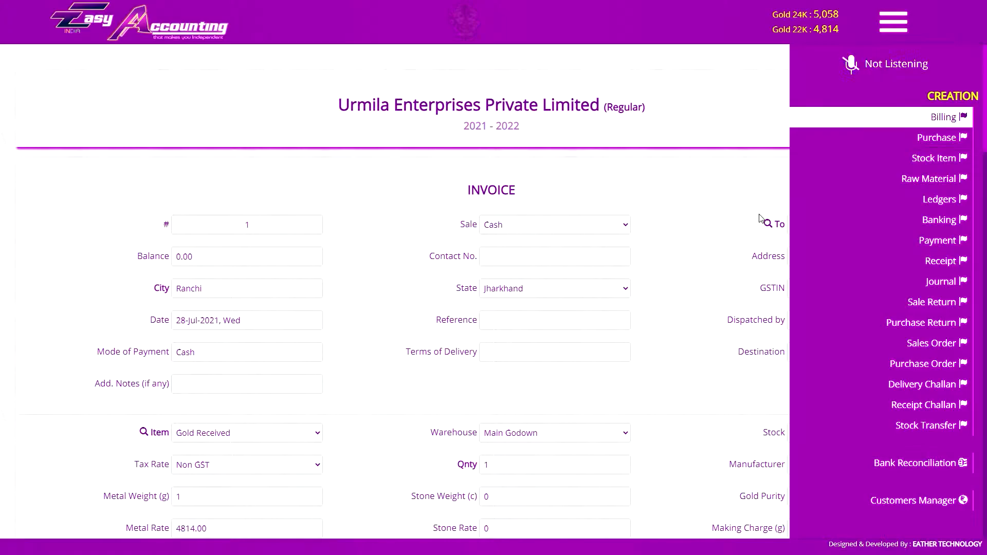
{"action": "left_click", "coordinate": [761, 219]}
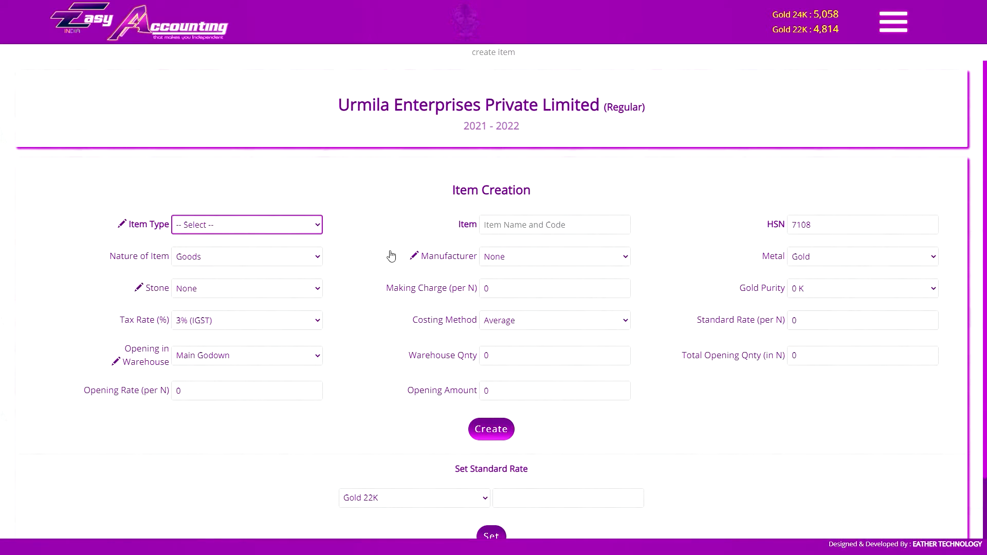
Examine the Item Type and Stone options on the item creation form
{"action": "left_click", "coordinate": [316, 229]}
{"action": "left_click", "coordinate": [342, 229]}
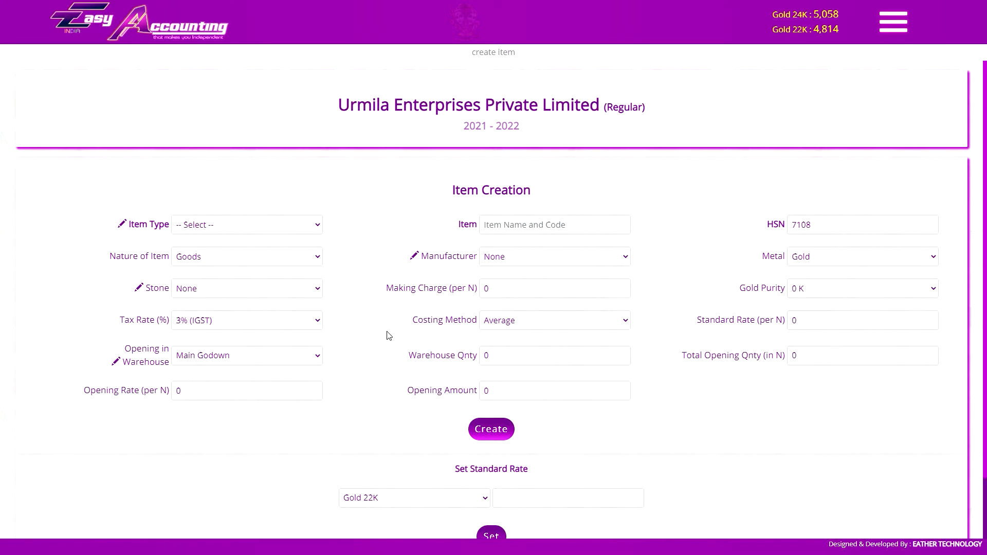
{"action": "left_click", "coordinate": [250, 294]}
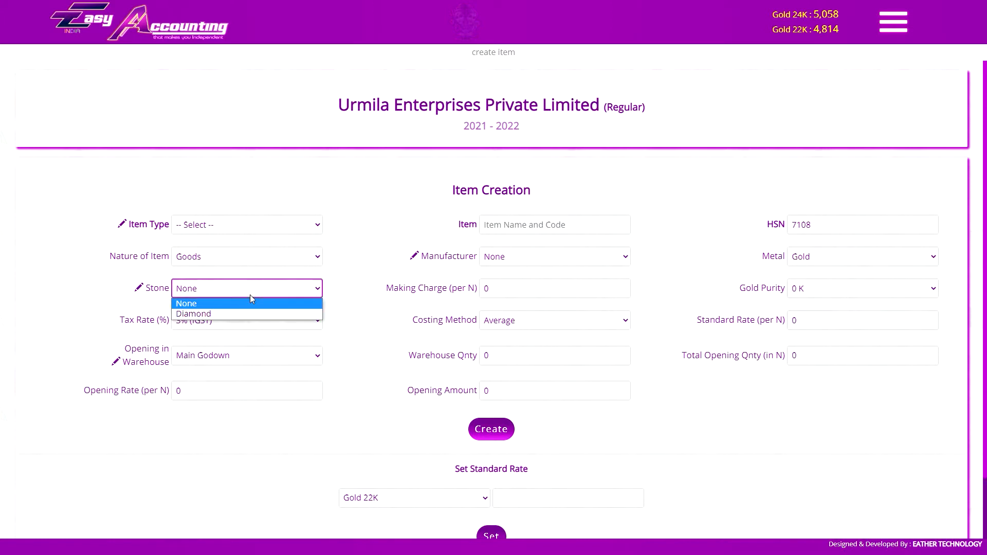
{"action": "left_click", "coordinate": [255, 300]}
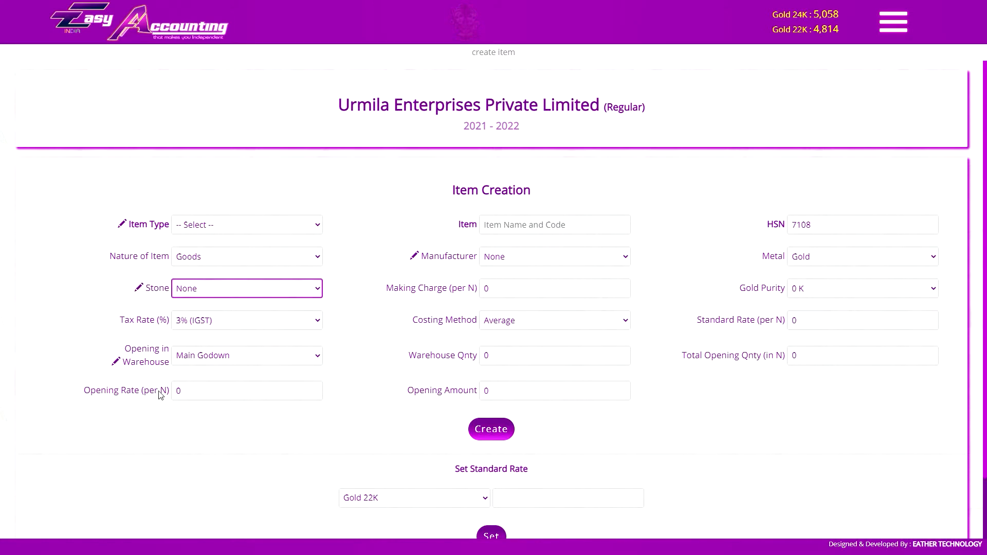
Open the Raw Items Creation form
{"action": "left_click", "coordinate": [894, 22]}
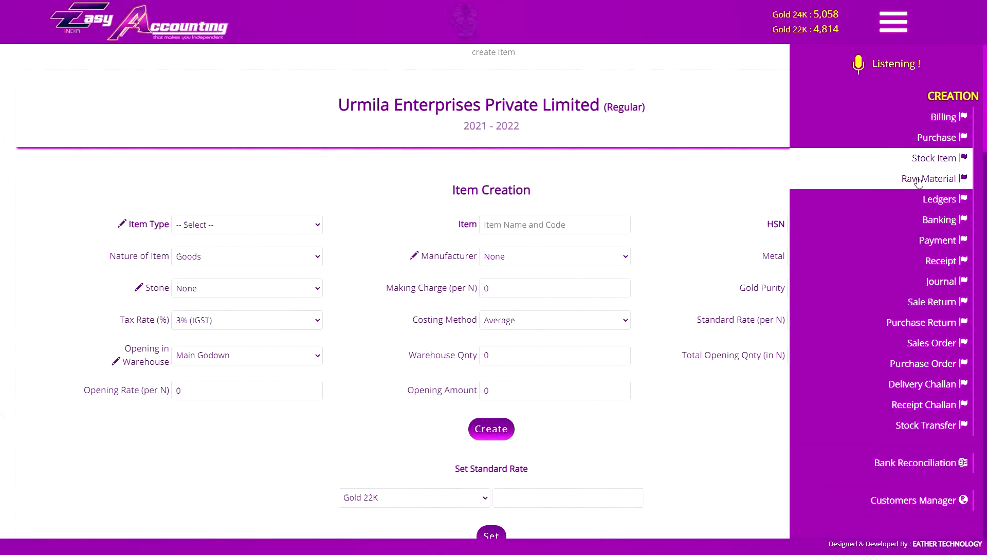
{"action": "left_click", "coordinate": [869, 177]}
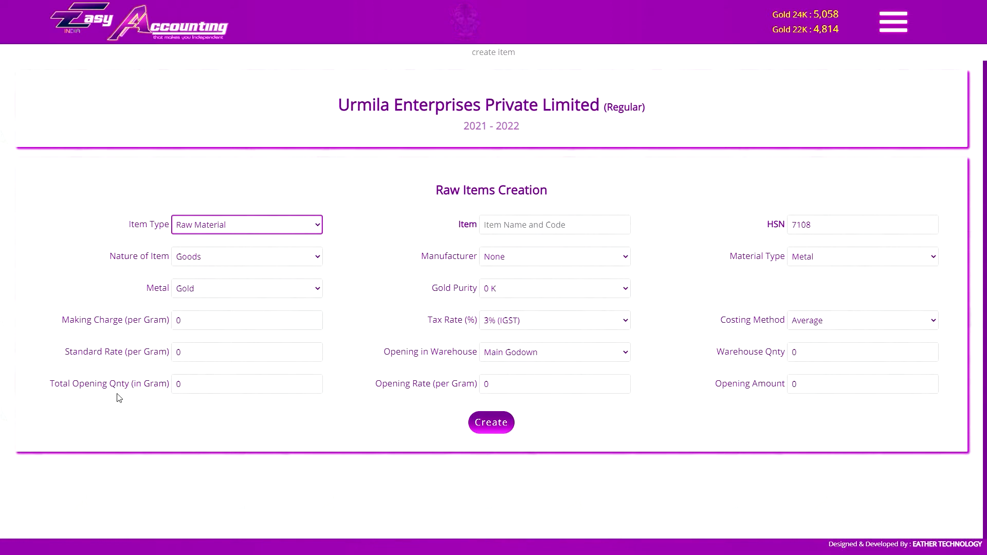
Set the raw item's material type to Stone and review its fields
{"action": "left_click", "coordinate": [862, 256]}
{"action": "left_click", "coordinate": [843, 285]}
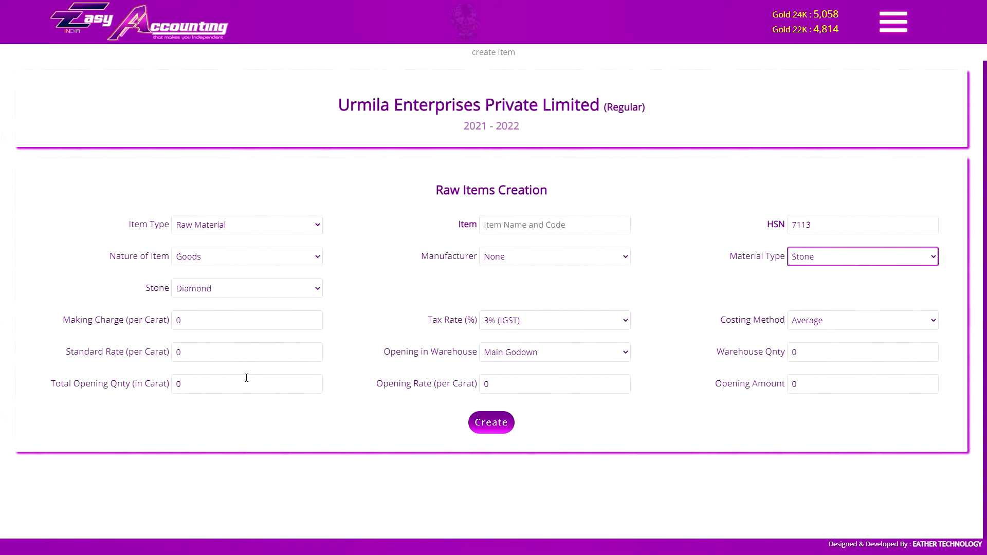
{"action": "left_click", "coordinate": [836, 256]}
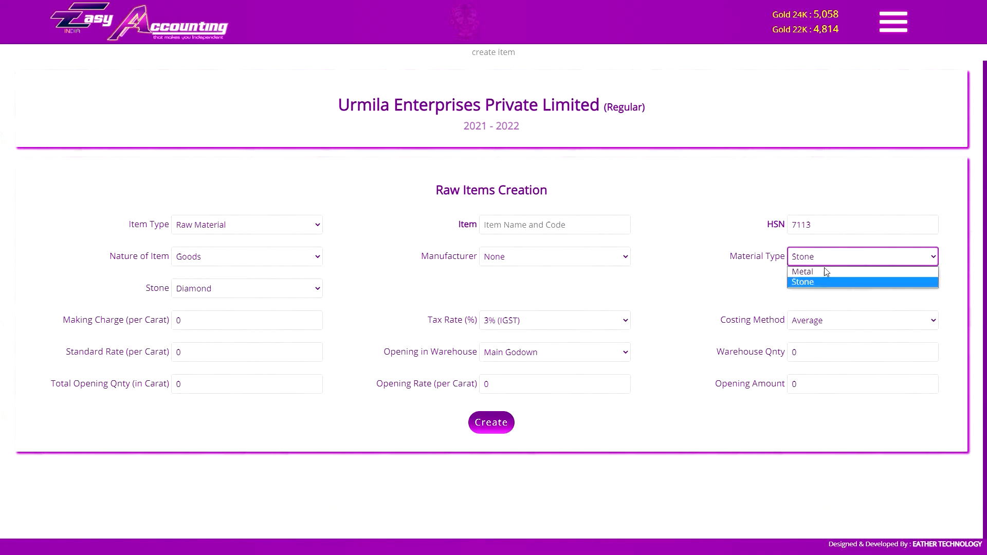
{"action": "left_click", "coordinate": [823, 283]}
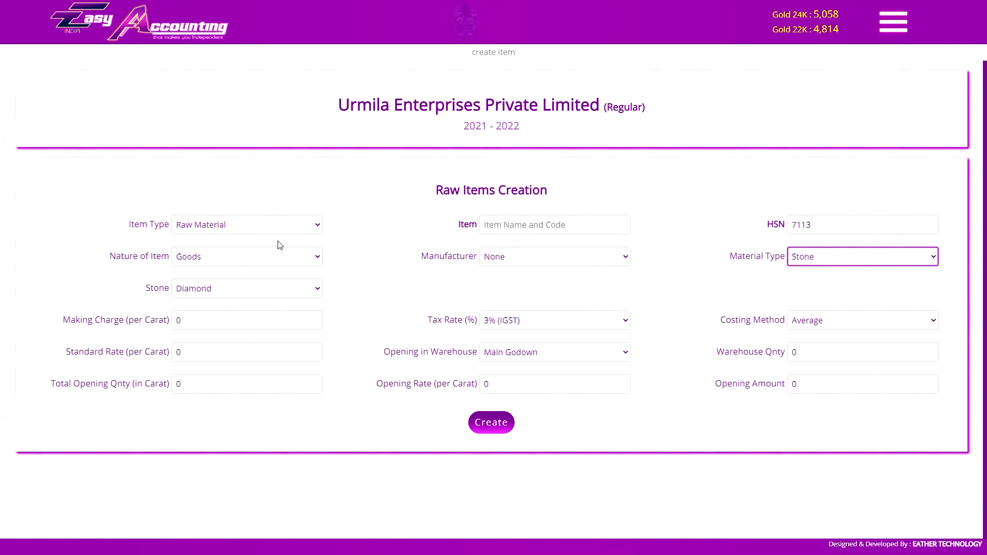
{"action": "left_click", "coordinate": [288, 224]}
{"action": "left_click", "coordinate": [487, 264]}
{"action": "left_click", "coordinate": [449, 293]}
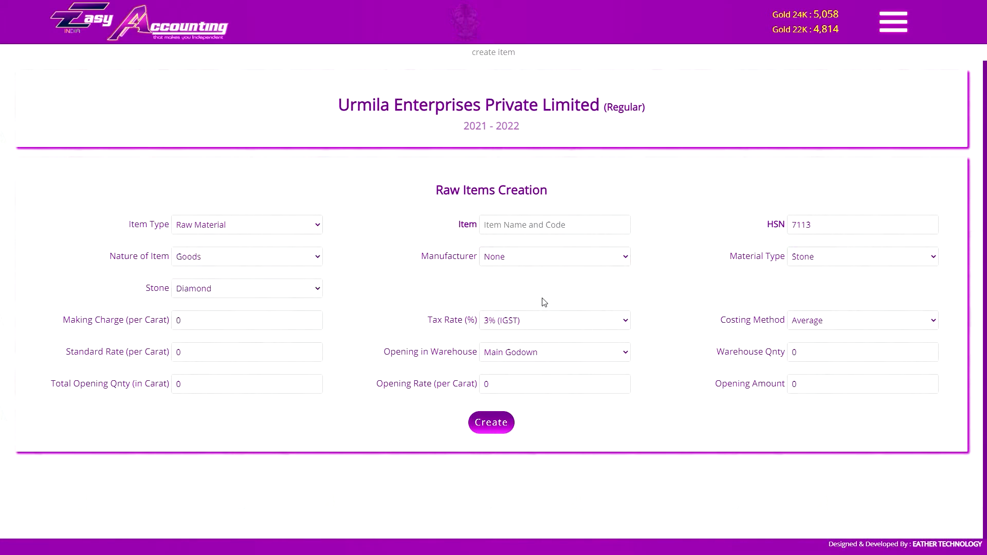
Switch the material type to Metal and back to Stone to compare the fields
{"action": "left_click", "coordinate": [803, 257]}
{"action": "left_click", "coordinate": [813, 257]}
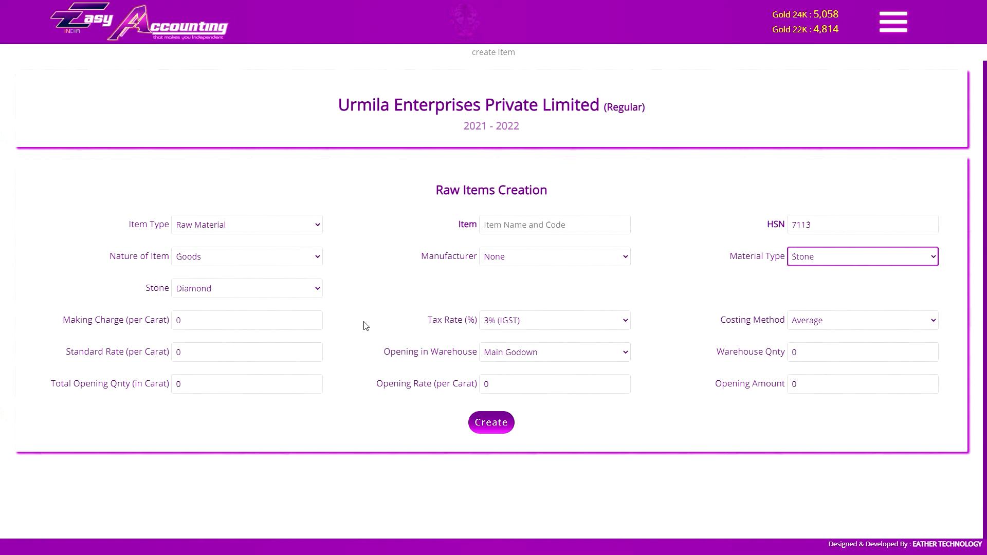
{"action": "left_click", "coordinate": [877, 257]}
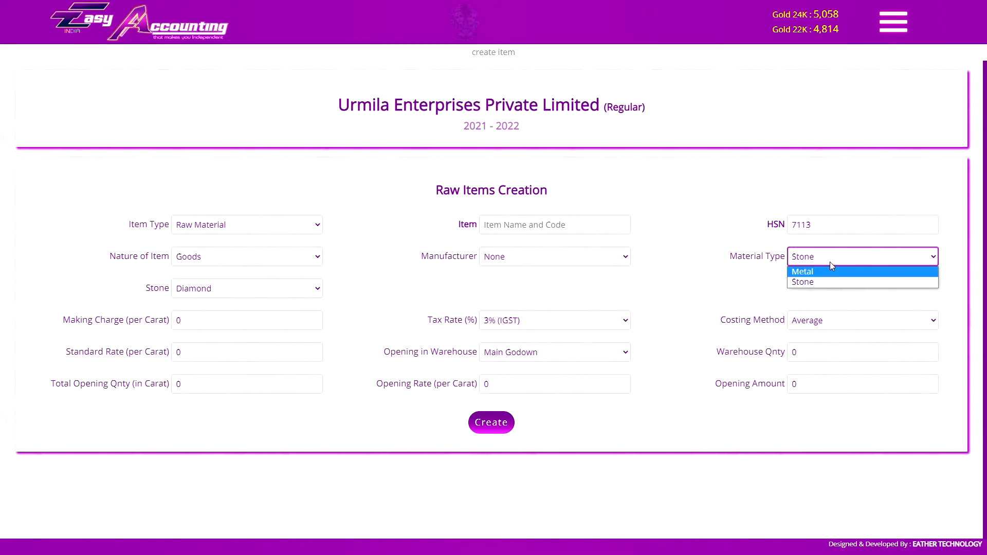
{"action": "left_click", "coordinate": [830, 261]}
{"action": "left_click", "coordinate": [812, 261]}
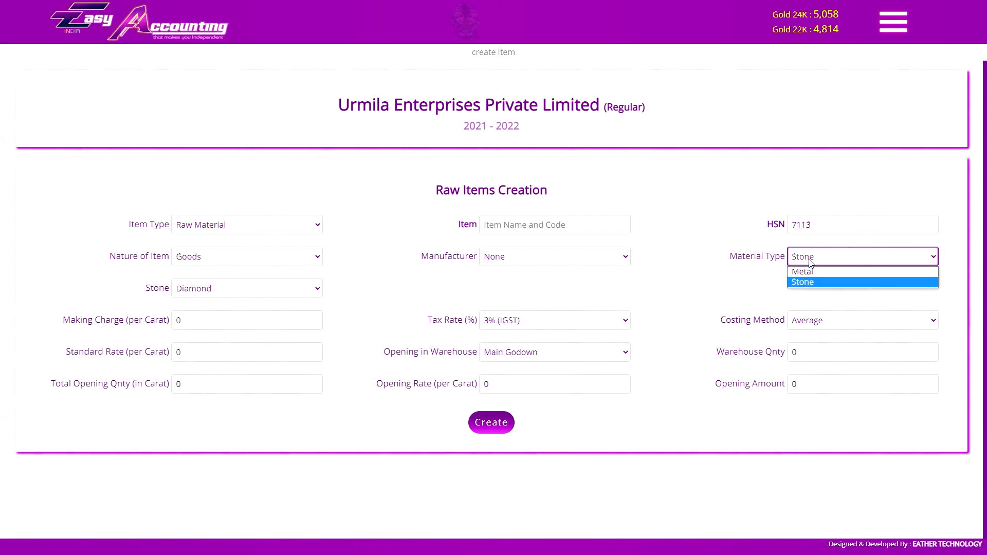
{"action": "left_click", "coordinate": [812, 268]}
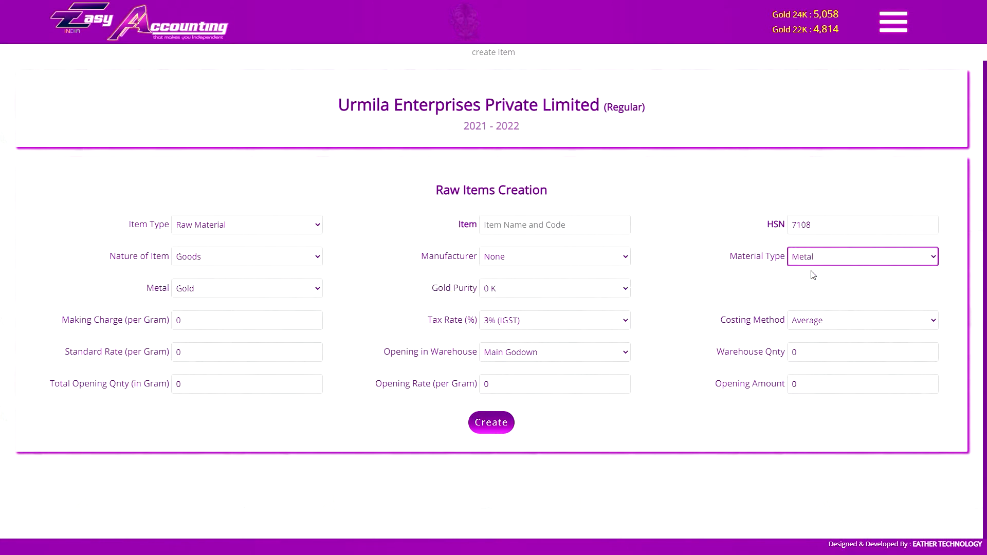
{"action": "left_click", "coordinate": [844, 263]}
{"action": "left_click", "coordinate": [837, 281]}
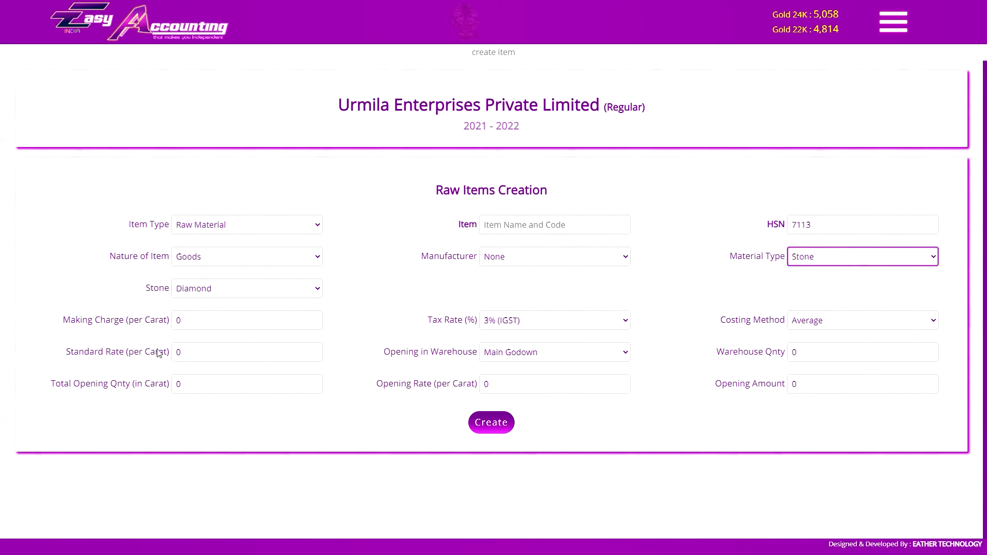
Reload the item creation form and create a new item type category named nathiya
{"action": "key", "text": "F5"}
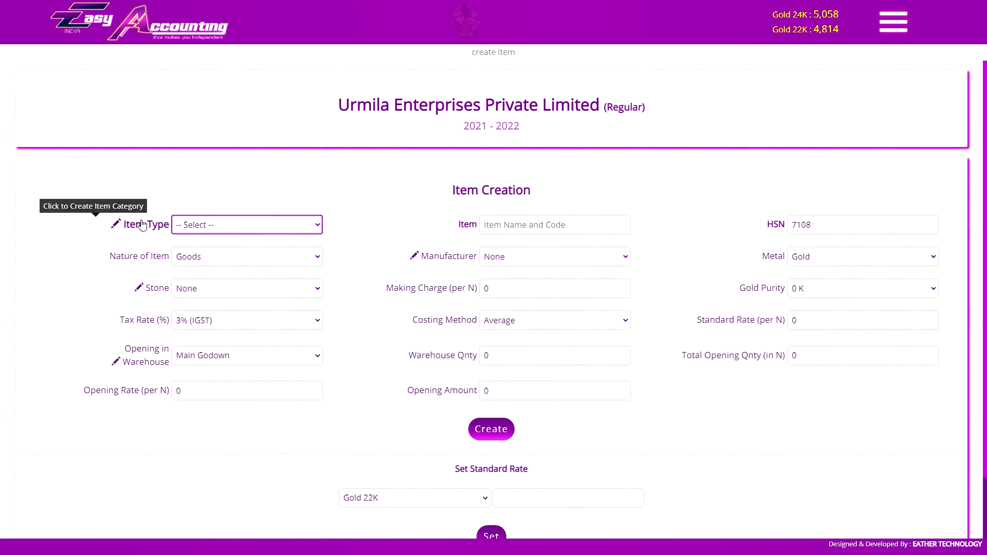
{"action": "left_click", "coordinate": [234, 226]}
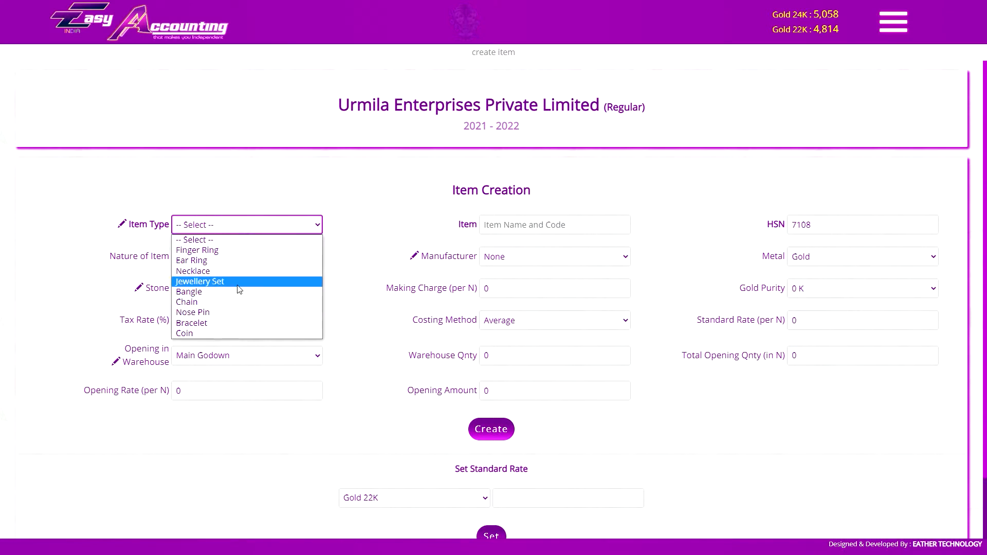
{"action": "left_click", "coordinate": [247, 227]}
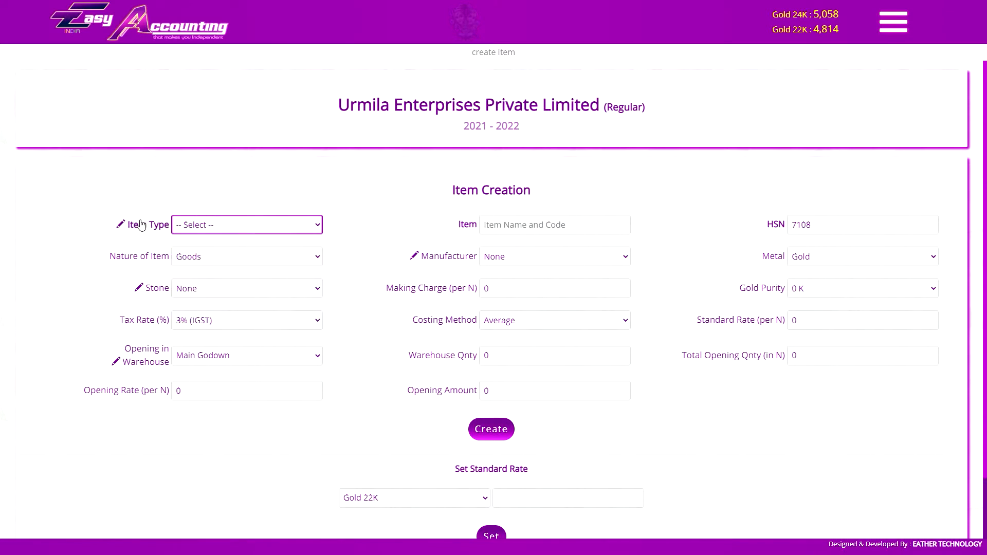
{"action": "left_click", "coordinate": [147, 227]}
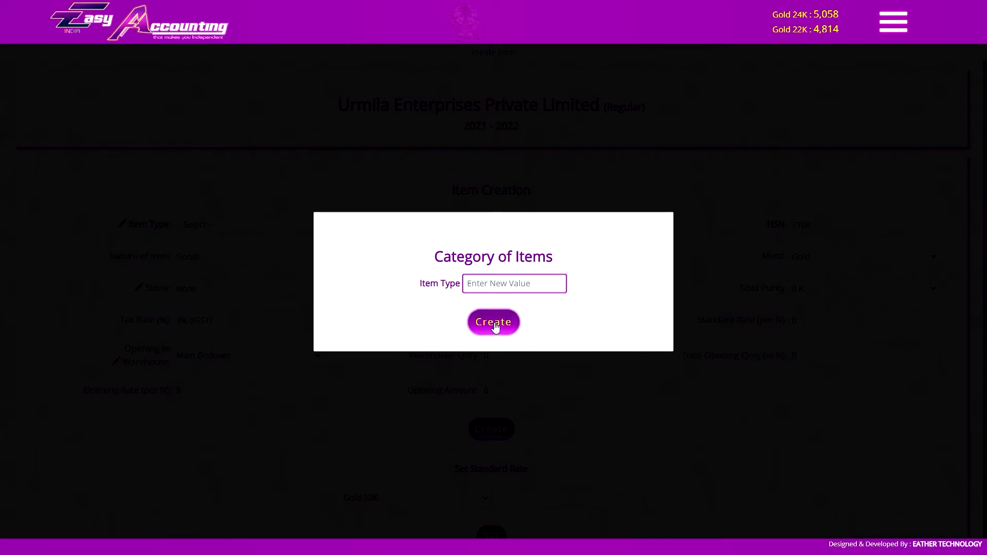
{"action": "left_click", "coordinate": [513, 288]}
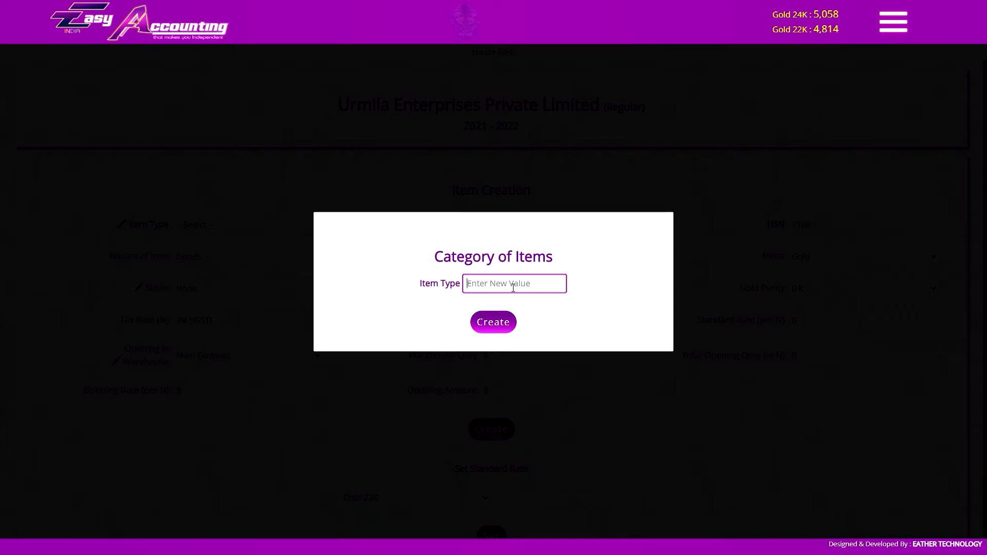
{"action": "type", "text": "nathiya"}
{"action": "left_click", "coordinate": [493, 322]}
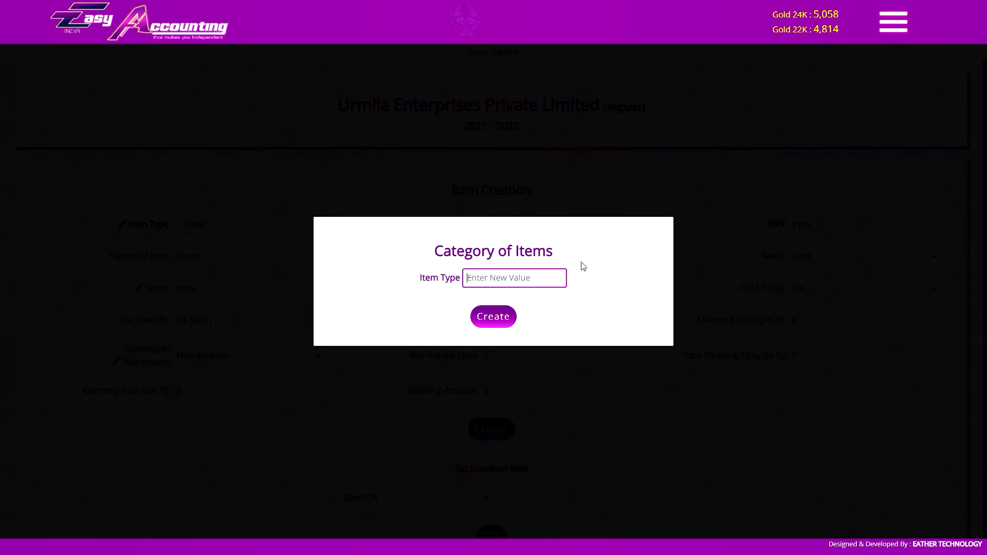
Check the item type list for the new category
{"action": "left_click", "coordinate": [761, 281]}
{"action": "left_click", "coordinate": [219, 225]}
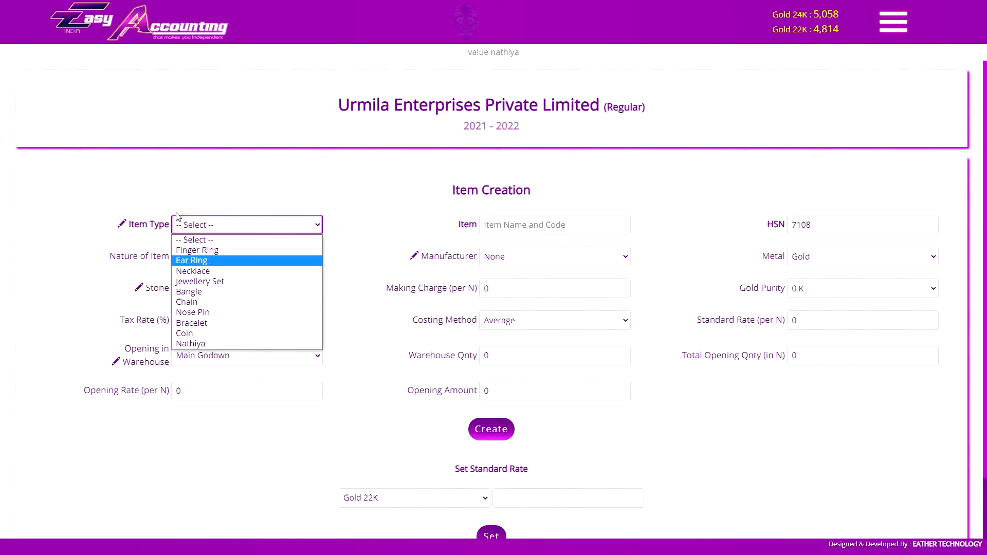
{"action": "left_click", "coordinate": [201, 227]}
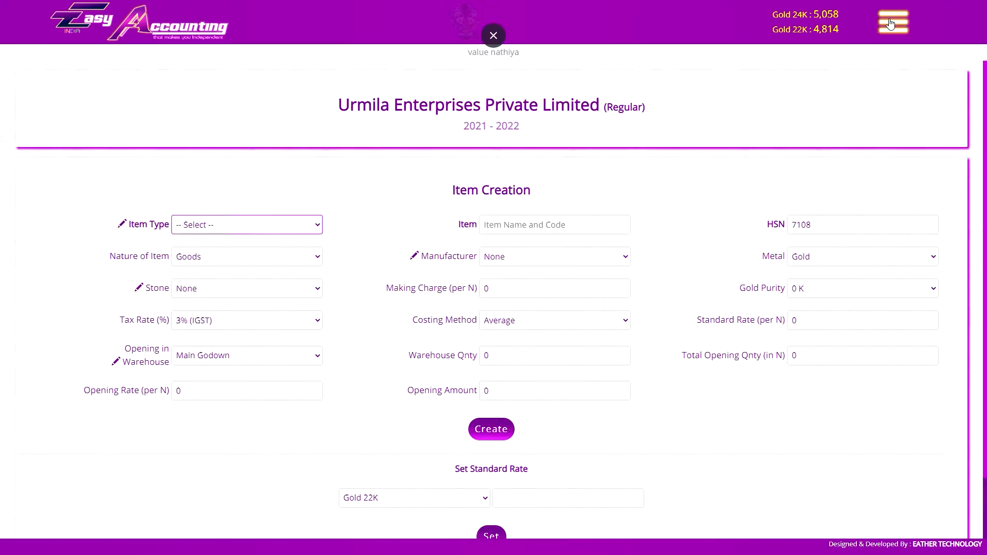
Open the list of item categories
{"action": "left_click", "coordinate": [893, 21]}
{"action": "scroll", "coordinate": [940, 242], "scroll_direction": "down", "scroll_amount": 5}
{"action": "scroll", "coordinate": [940, 242], "scroll_direction": "down", "scroll_amount": 10}
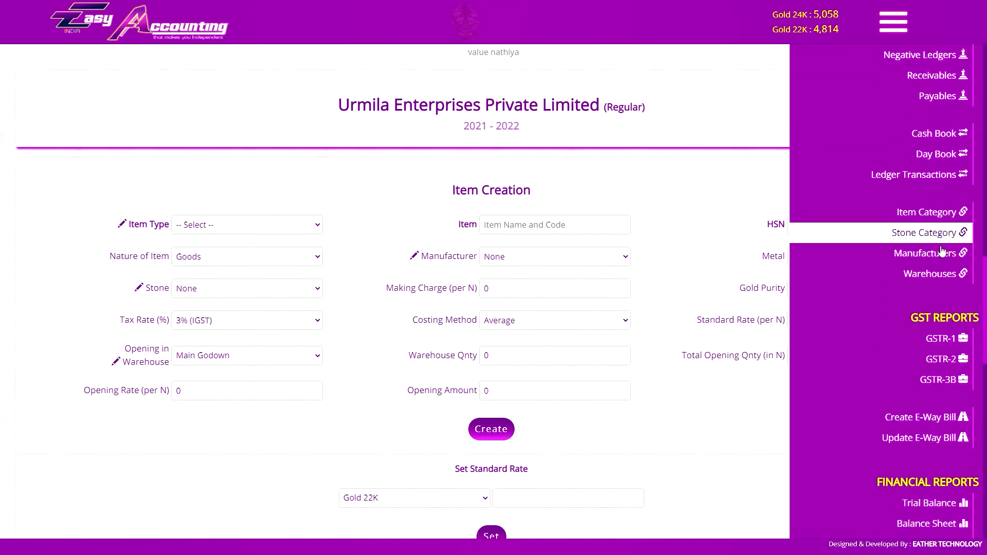
{"action": "left_click", "coordinate": [936, 218]}
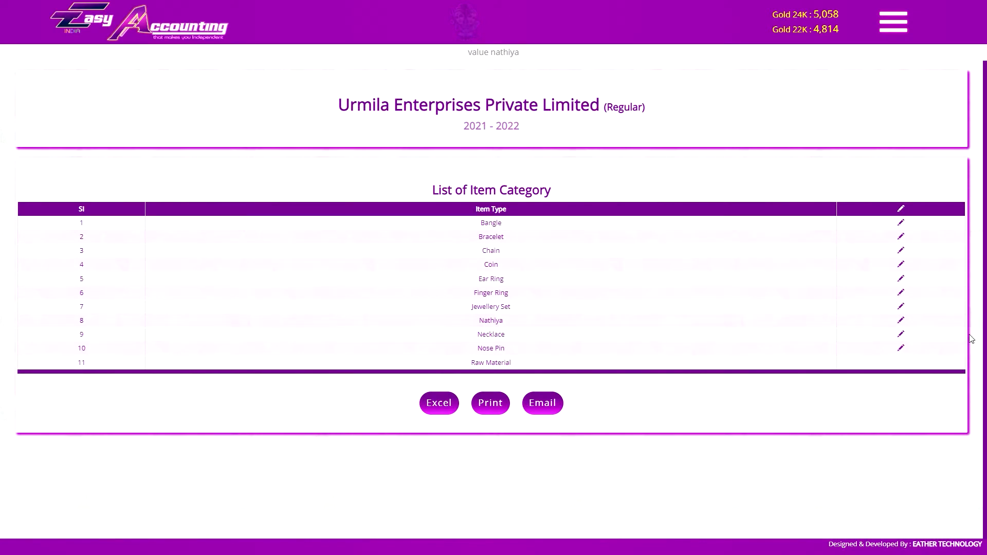
Open the Finger Ring item category for editing and submit it
{"action": "left_click", "coordinate": [900, 293]}
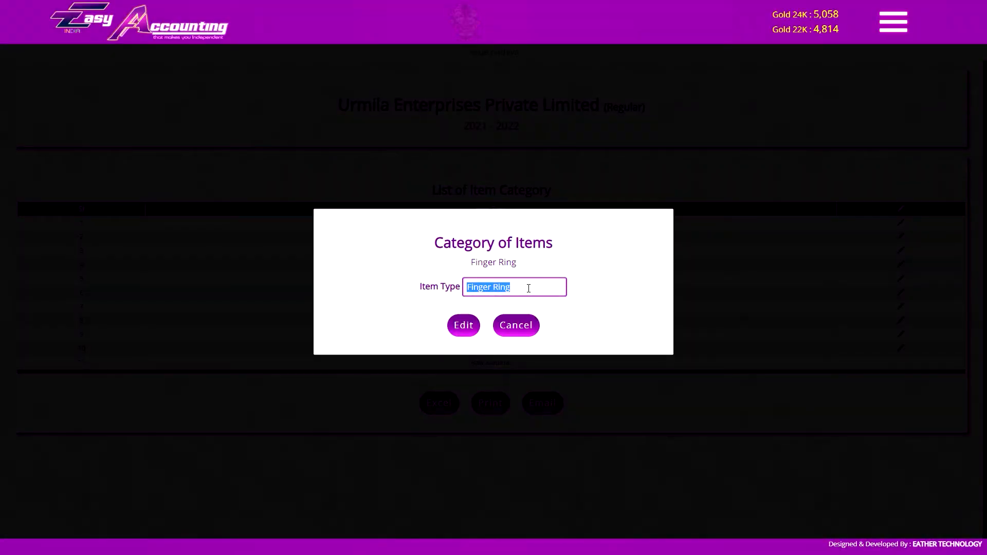
{"action": "left_click", "coordinate": [528, 288]}
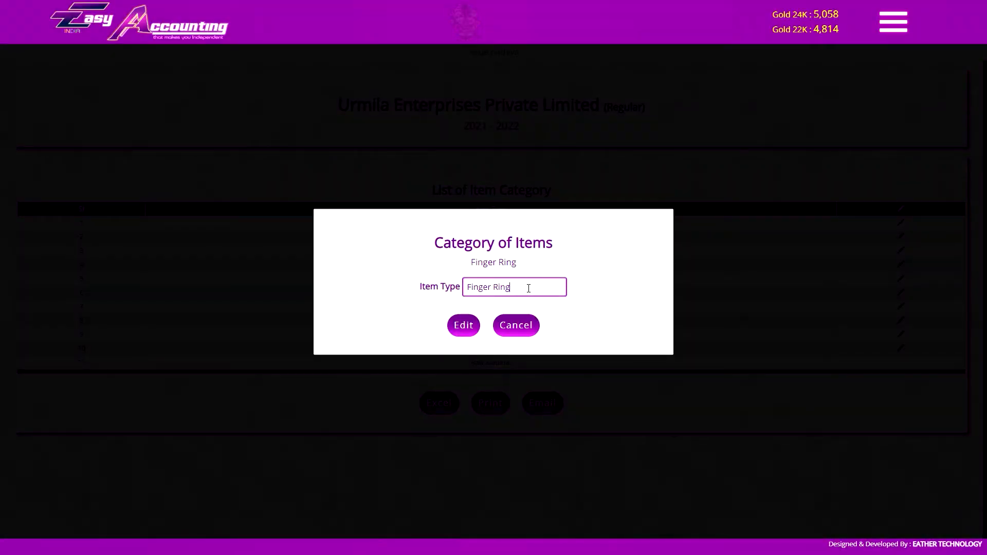
{"action": "left_click", "coordinate": [461, 326]}
Create a new stone category named moti from the item creation form
{"action": "left_click", "coordinate": [198, 291]}
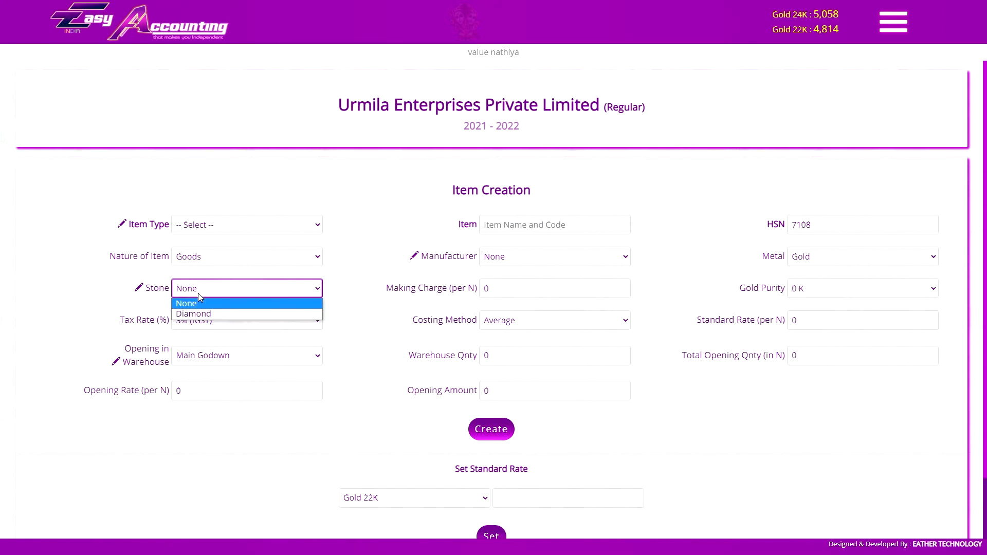
{"action": "left_click", "coordinate": [222, 293]}
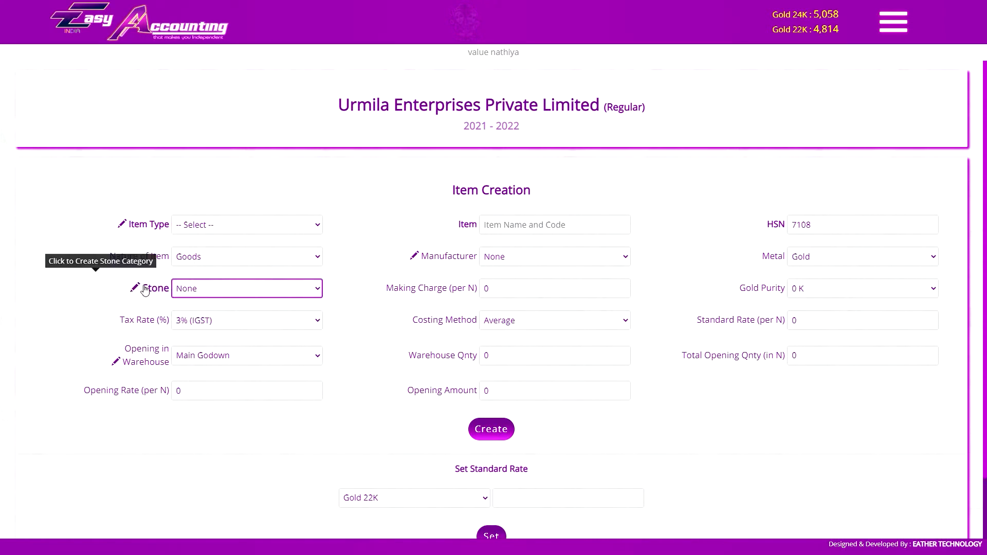
{"action": "left_click", "coordinate": [146, 290]}
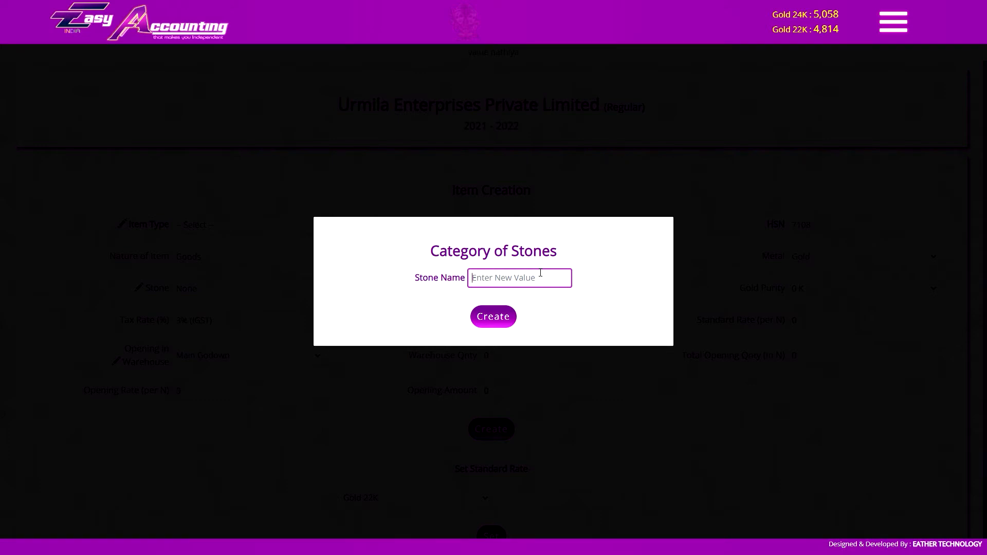
{"action": "type", "text": "moti"}
{"action": "left_click", "coordinate": [501, 317]}
{"action": "left_click", "coordinate": [782, 303]}
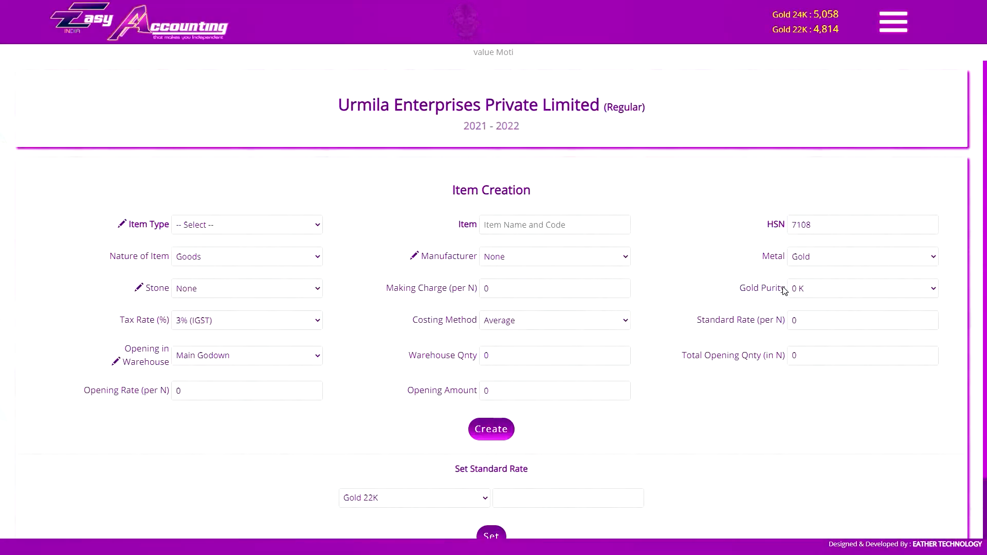
Open the list of stone categories
{"action": "left_click", "coordinate": [902, 22]}
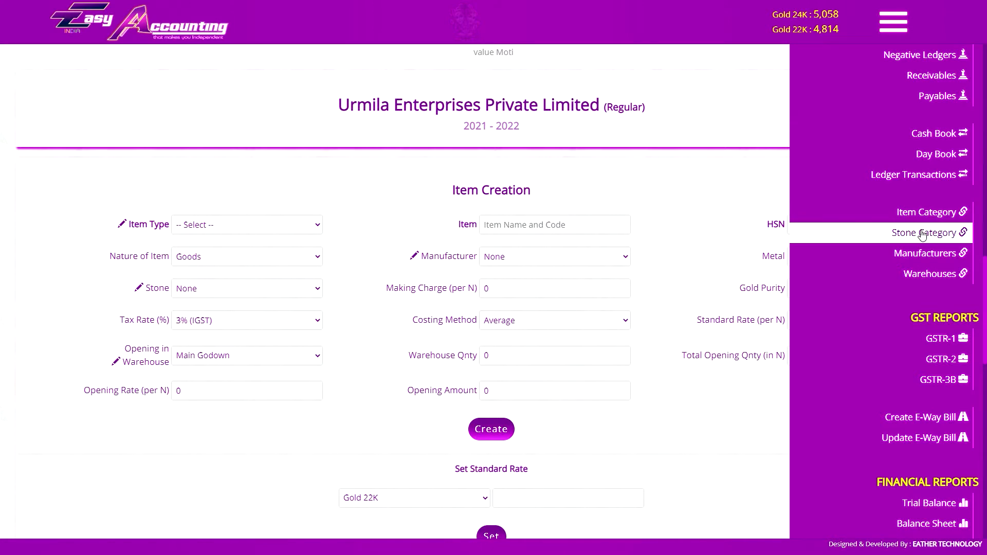
{"action": "left_click", "coordinate": [893, 22]}
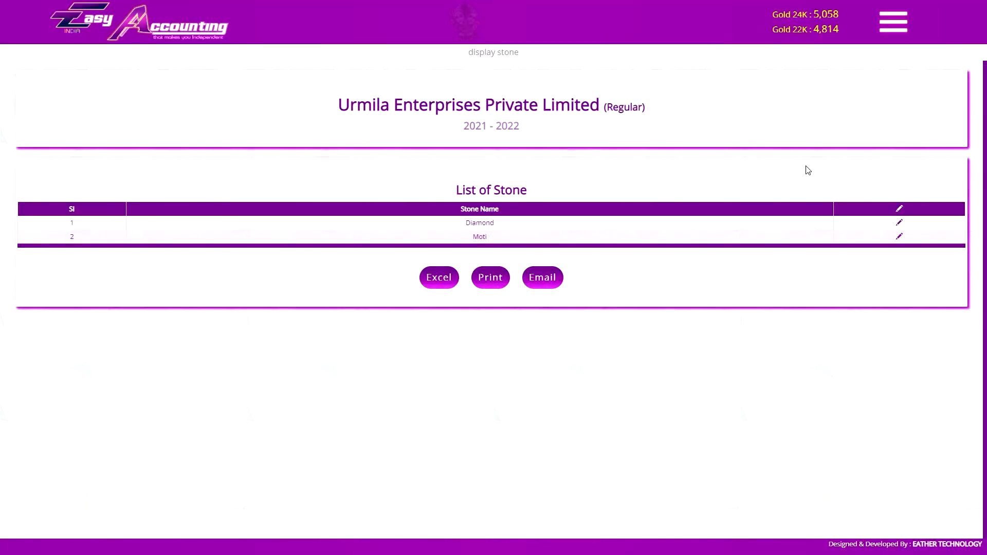
Open the Diamond stone category for editing and submit it
{"action": "left_click", "coordinate": [898, 223]}
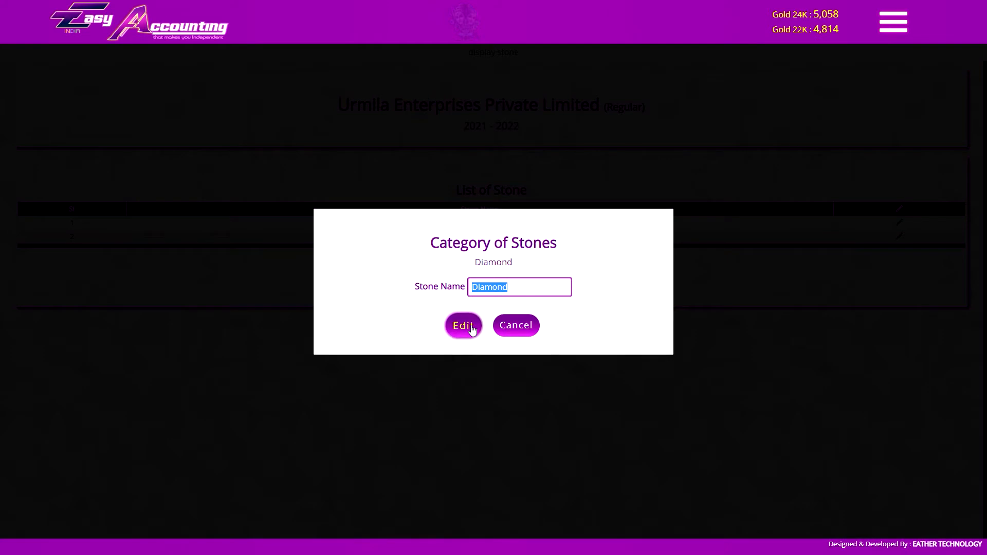
{"action": "left_click", "coordinate": [522, 332]}
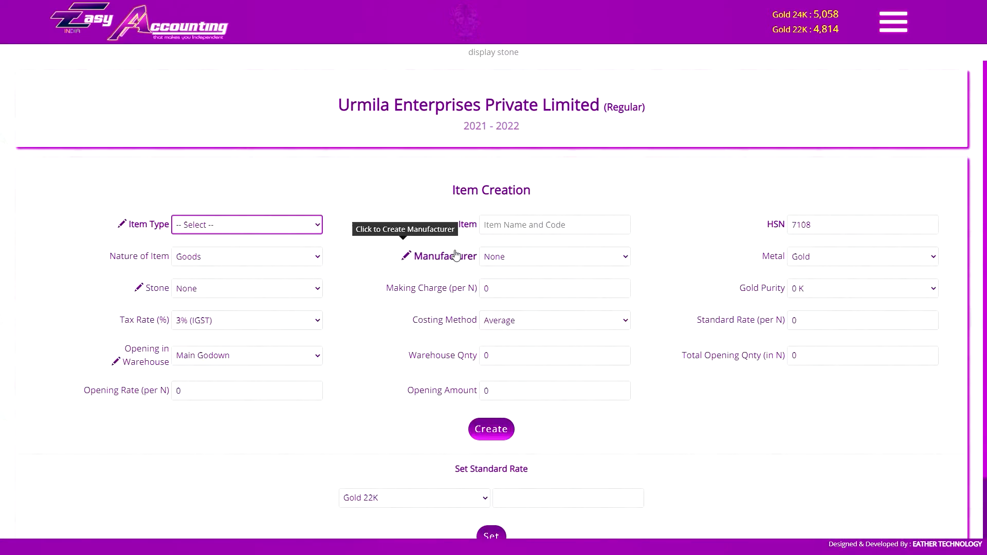
Create a new manufacturer named tanishq from the item creation form
{"action": "left_click", "coordinate": [535, 258]}
{"action": "left_click", "coordinate": [535, 261]}
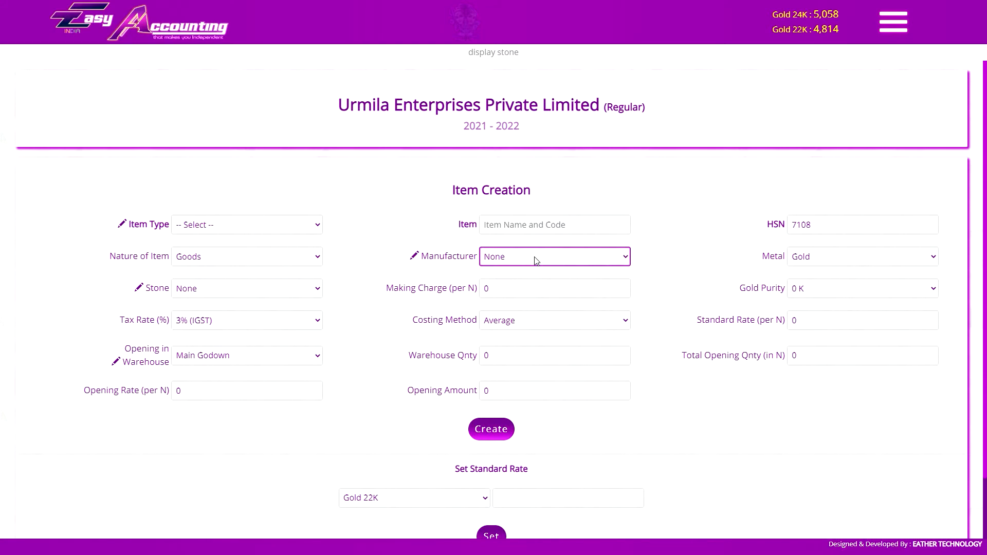
{"action": "left_click", "coordinate": [535, 260]}
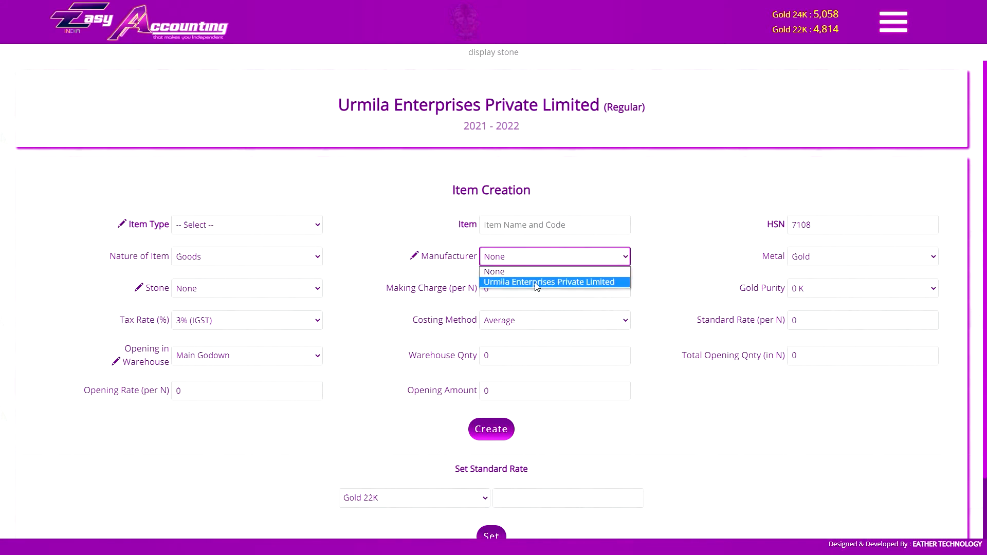
{"action": "left_click", "coordinate": [460, 258]}
{"action": "left_click", "coordinate": [459, 256]}
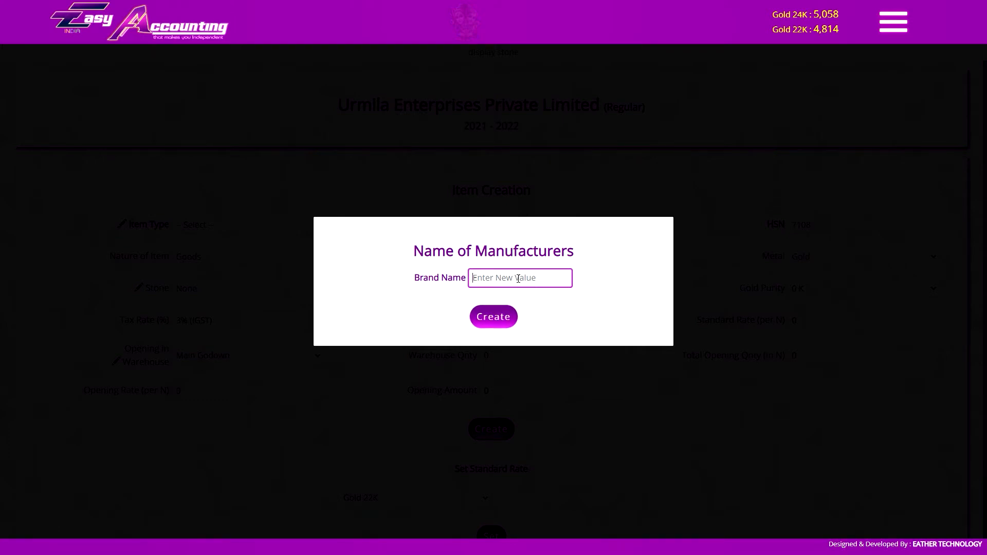
{"action": "type", "text": "tanishq"}
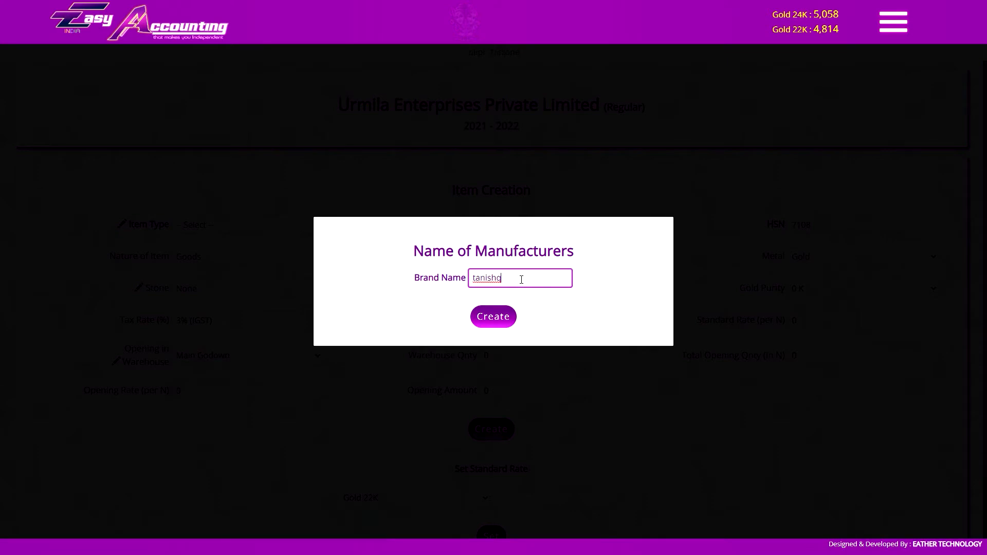
{"action": "left_click", "coordinate": [490, 316]}
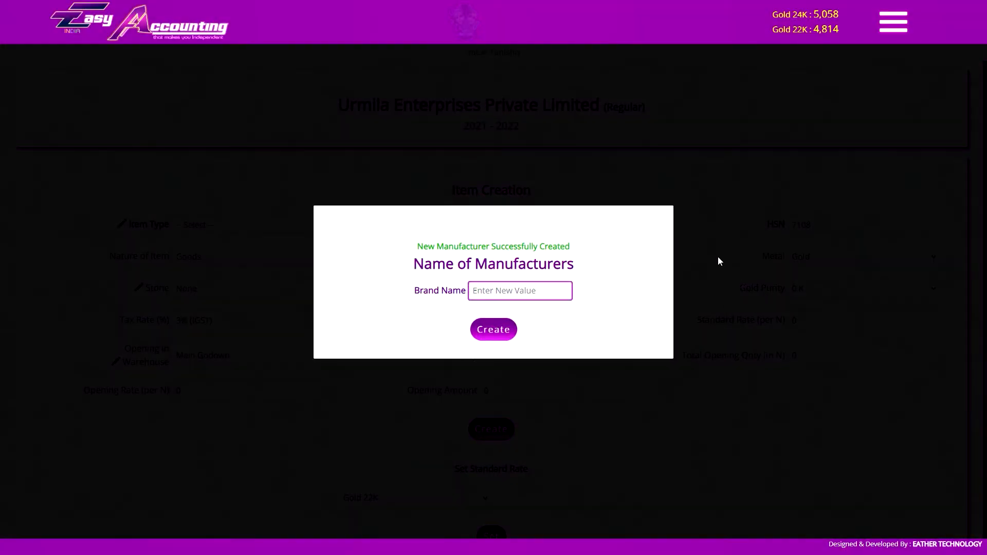
{"action": "left_click", "coordinate": [733, 247]}
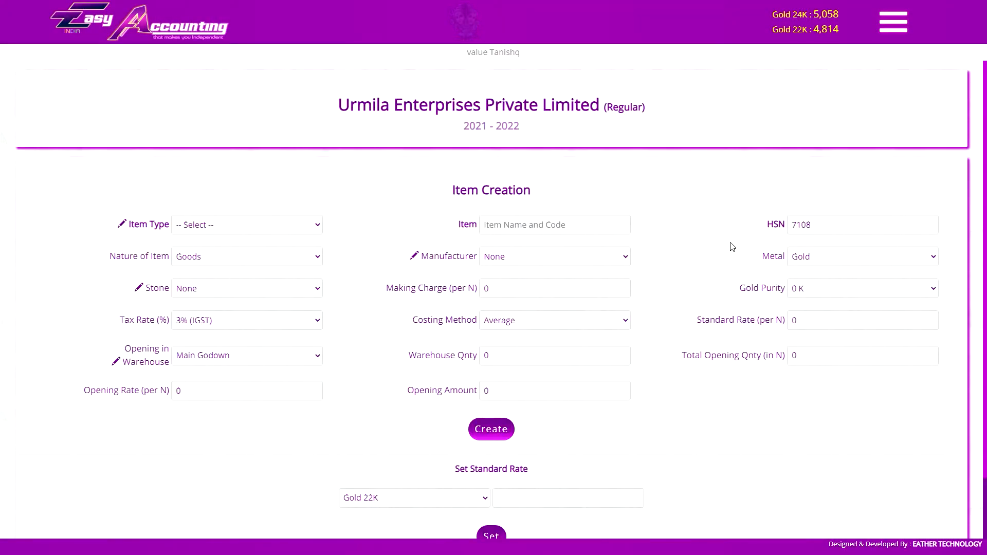
Open the list of manufacturers and view the Tanishq entry's edit dialog
{"action": "left_click", "coordinate": [893, 22]}
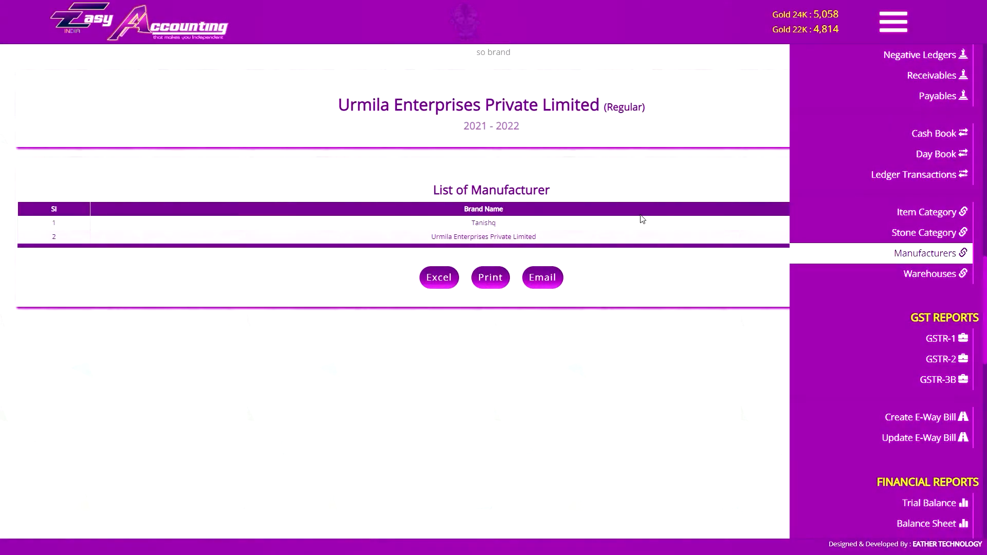
{"action": "left_click", "coordinate": [921, 222]}
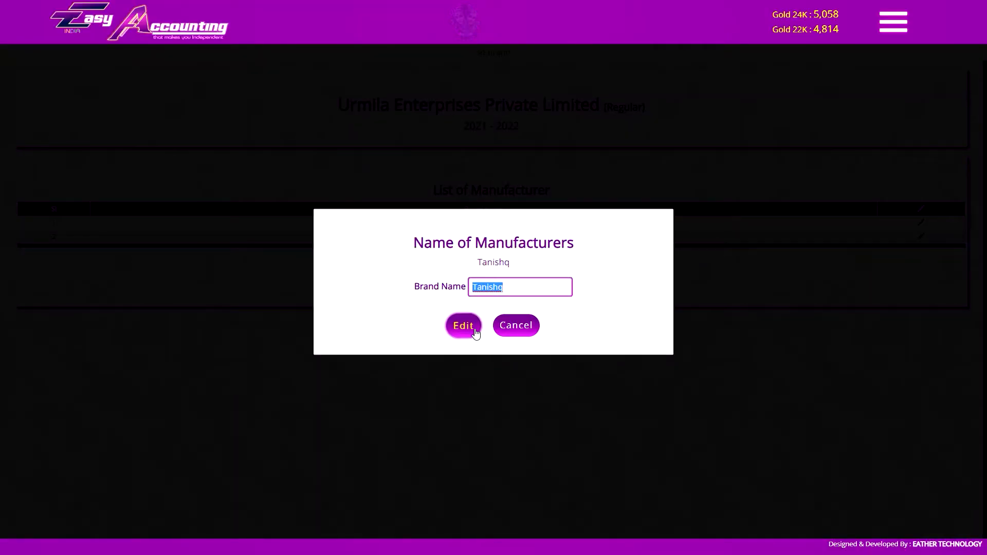
{"action": "key", "text": "Escape"}
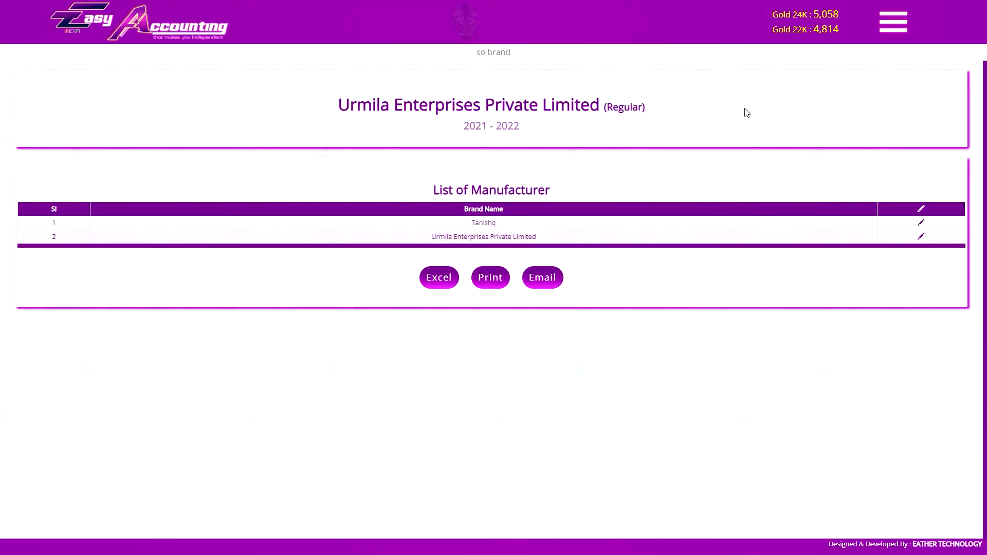
{"action": "key", "text": "Escape"}
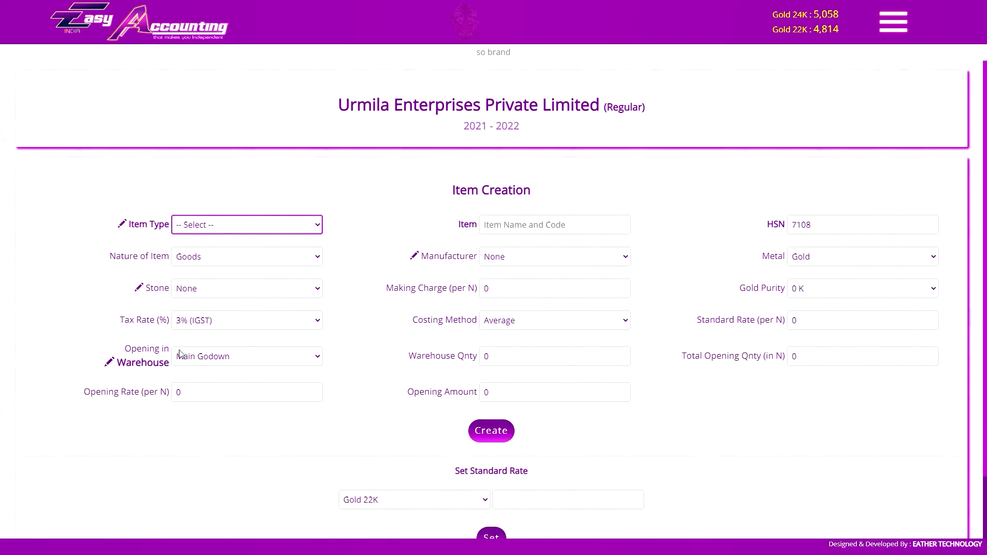
Create a warehouse named New Warehouse with the address main road ranchi from the item creation form
{"action": "left_click", "coordinate": [203, 358]}
{"action": "left_click", "coordinate": [202, 358]}
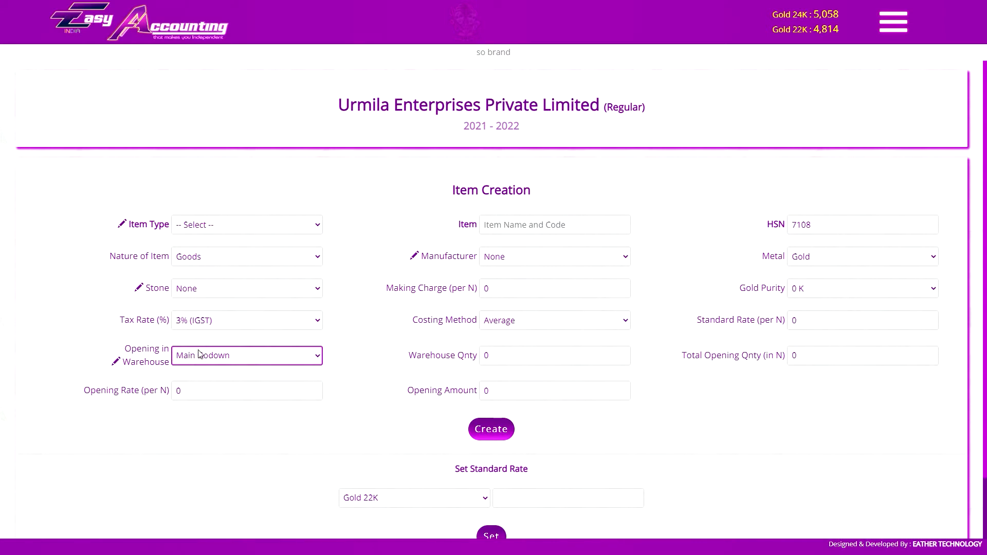
{"action": "left_click", "coordinate": [215, 360]}
{"action": "left_click", "coordinate": [215, 359]}
{"action": "left_click", "coordinate": [215, 359]}
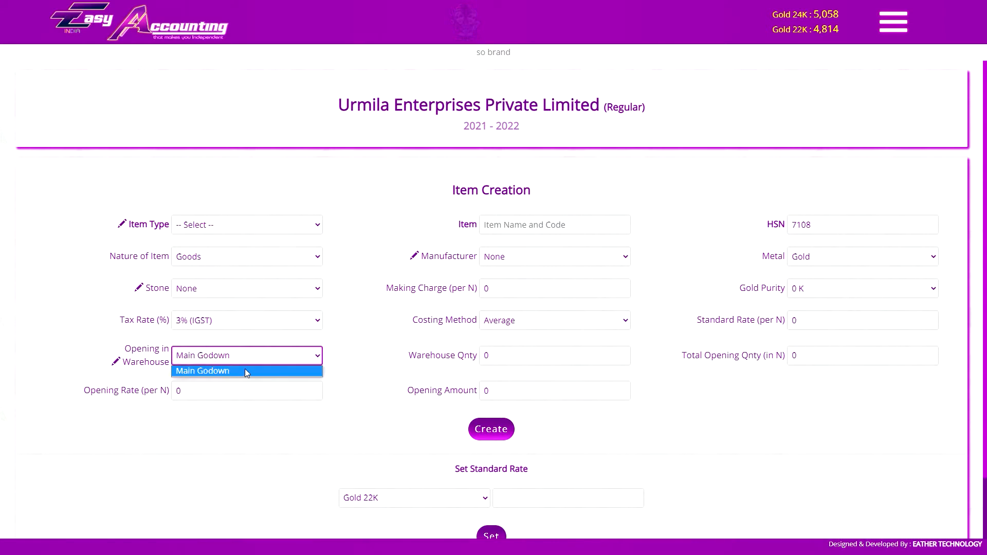
{"action": "left_click", "coordinate": [149, 362]}
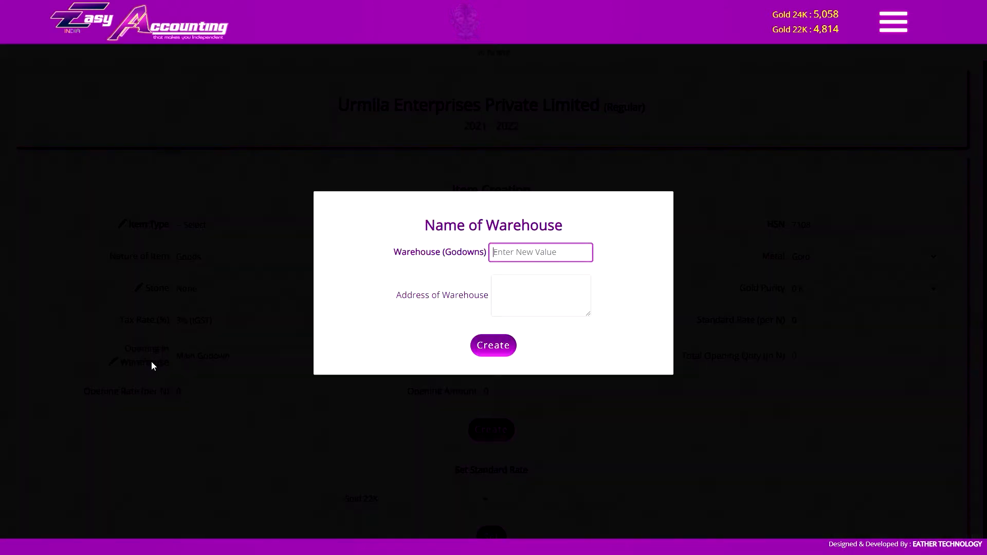
{"action": "left_click", "coordinate": [529, 304]}
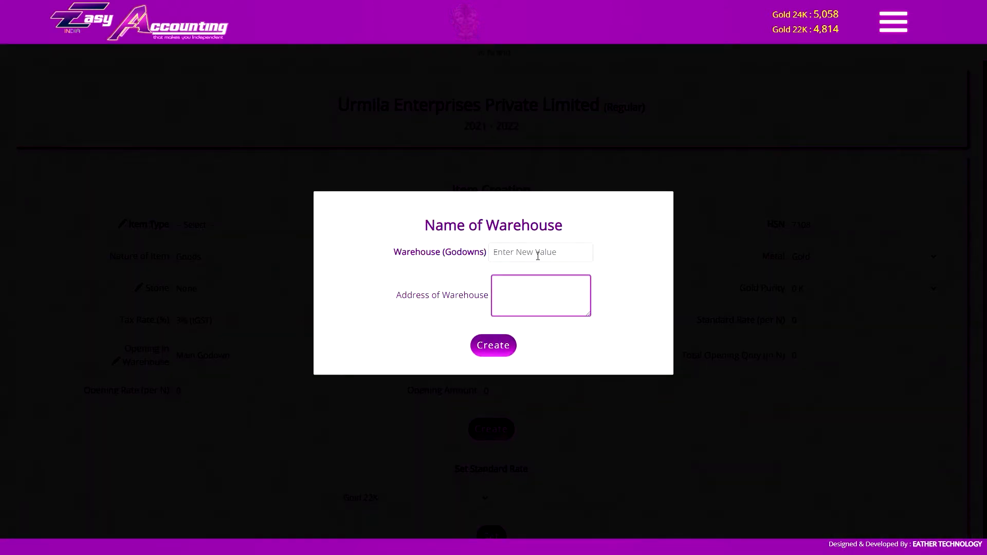
{"action": "left_click", "coordinate": [541, 261]}
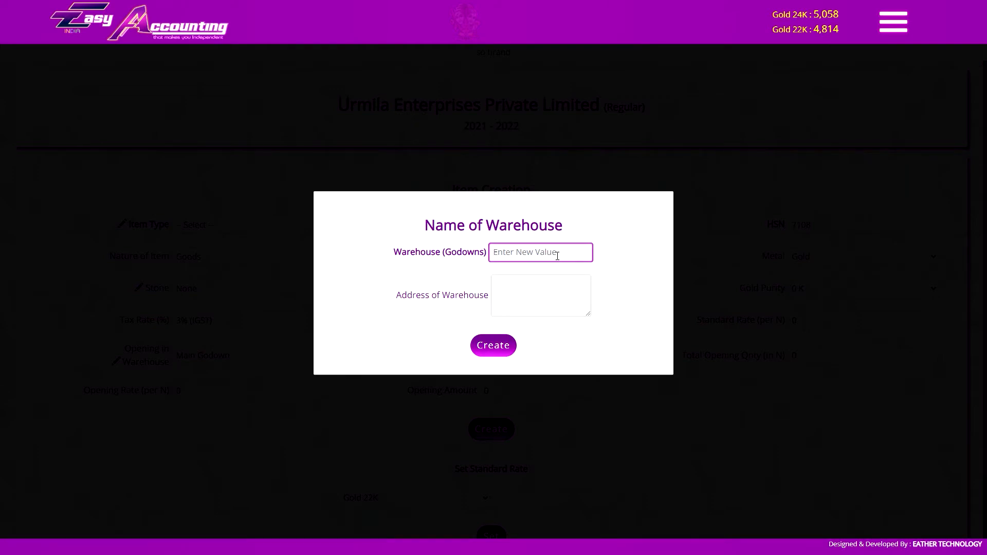
{"action": "left_click", "coordinate": [548, 287]}
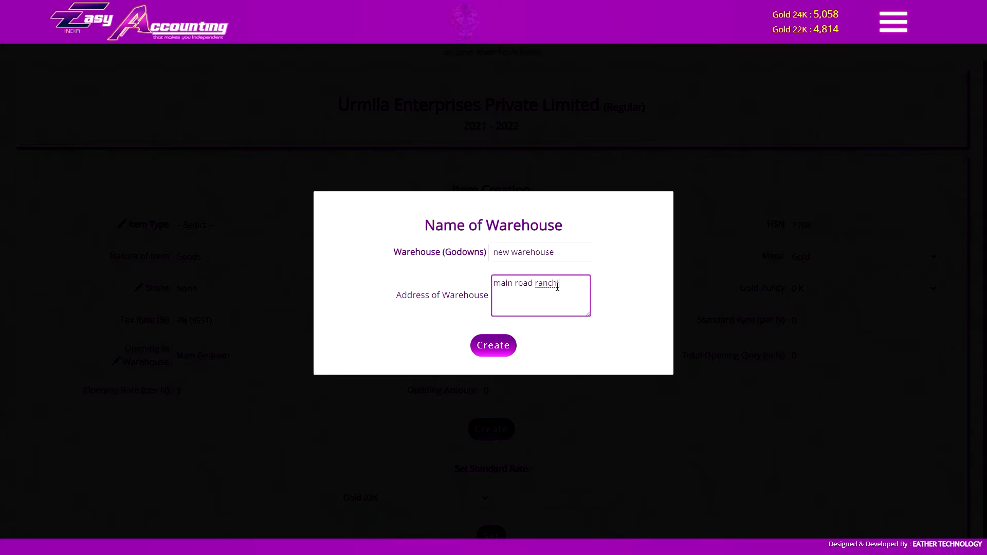
{"action": "left_click", "coordinate": [493, 345]}
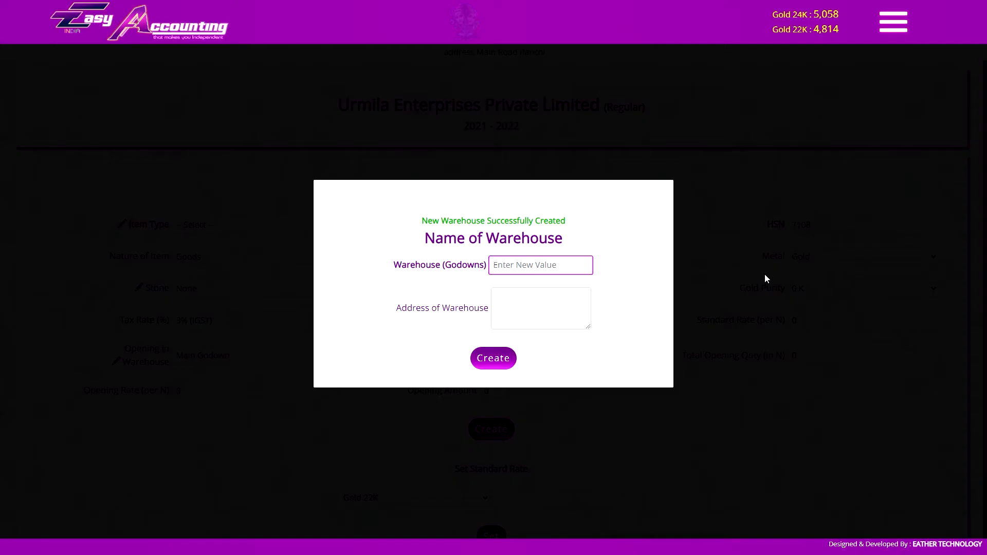
{"action": "left_click", "coordinate": [764, 275]}
Open the list of warehouses and view the New Warehouse entry's edit dialog
{"action": "left_click", "coordinate": [892, 24]}
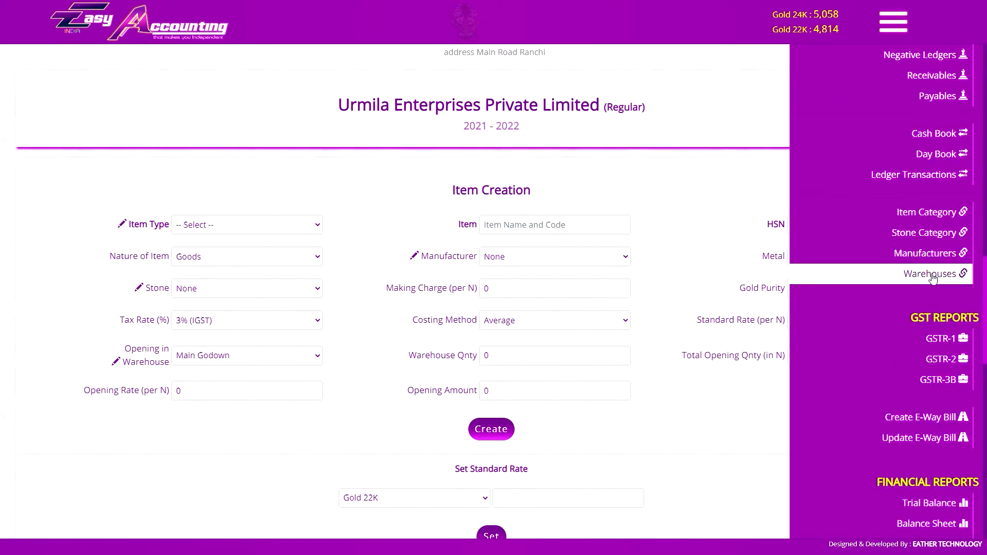
{"action": "left_click", "coordinate": [890, 25]}
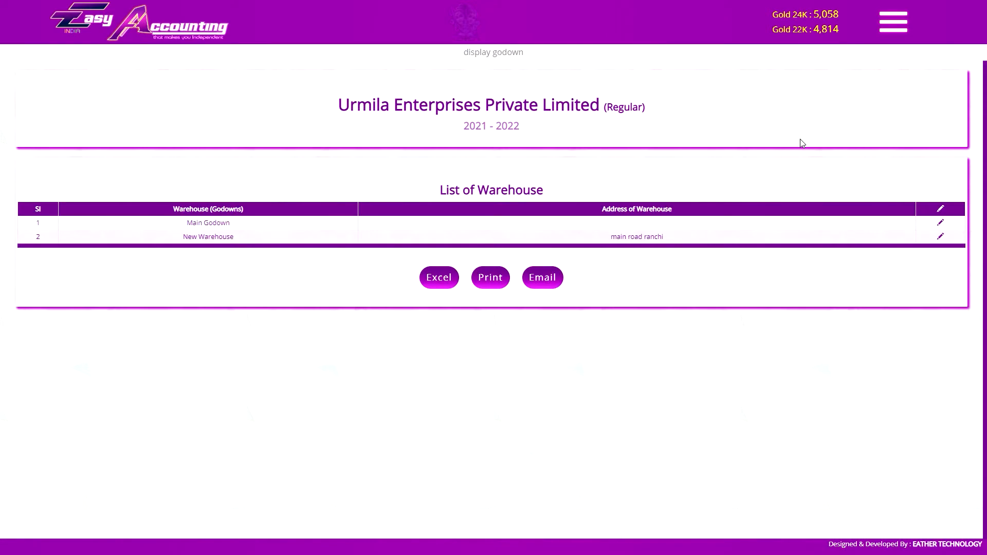
{"action": "left_click", "coordinate": [940, 237]}
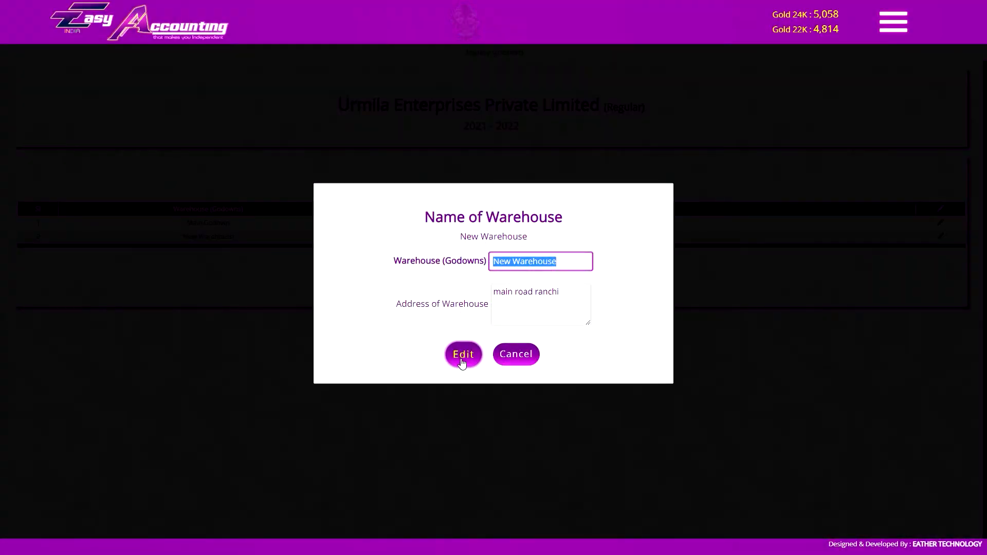
{"action": "left_click", "coordinate": [532, 362]}
{"action": "left_click", "coordinate": [744, 310]}
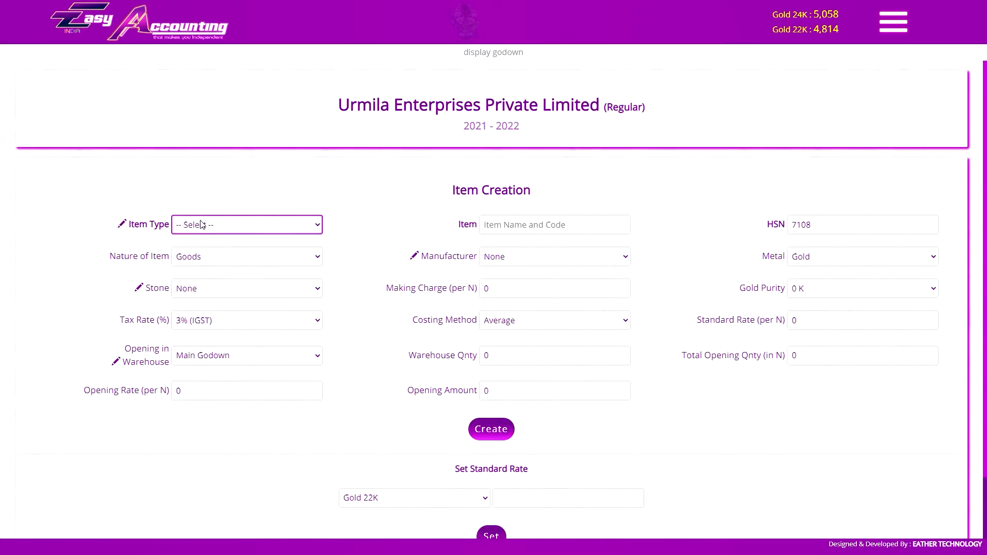
Examine the Item and HSN fields and the side menu of the item creation form
{"action": "left_click", "coordinate": [509, 221]}
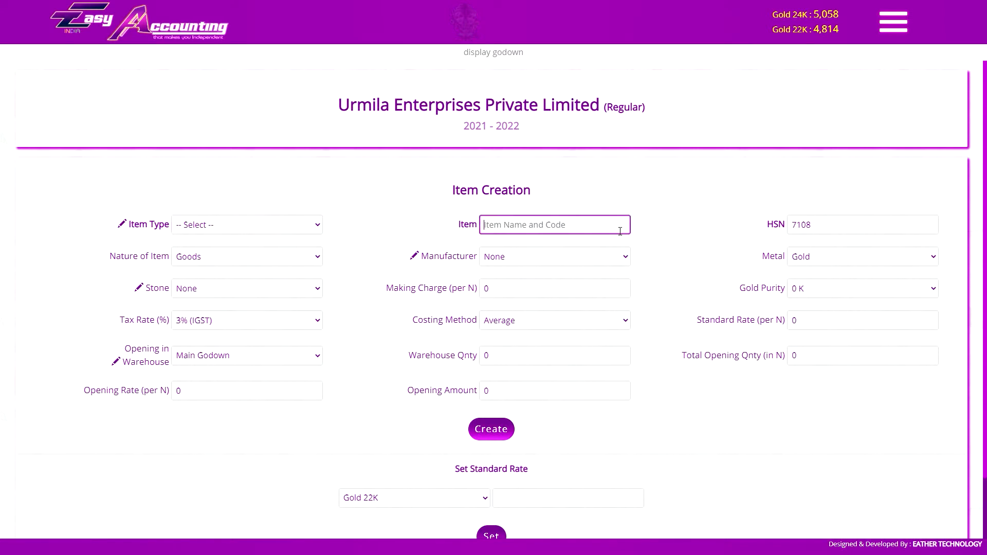
{"action": "double_click", "coordinate": [867, 227]}
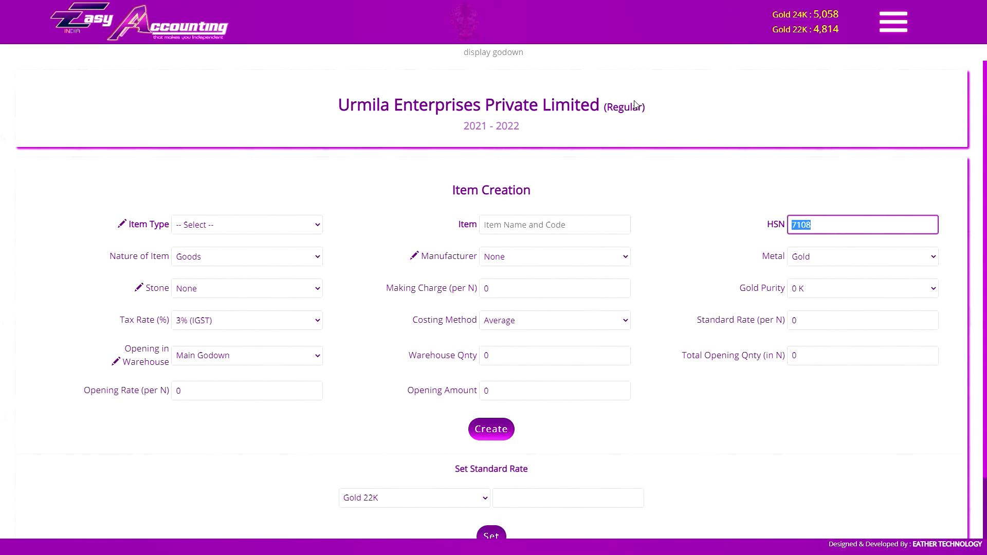
{"action": "left_click", "coordinate": [811, 230]}
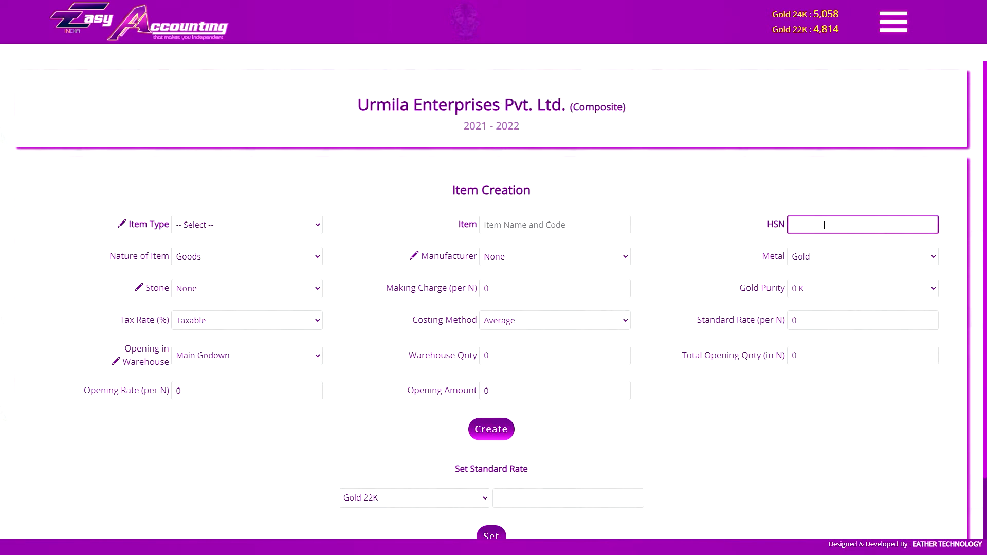
{"action": "left_click", "coordinate": [893, 22]}
{"action": "scroll", "coordinate": [899, 343], "scroll_direction": "down", "scroll_amount": 5}
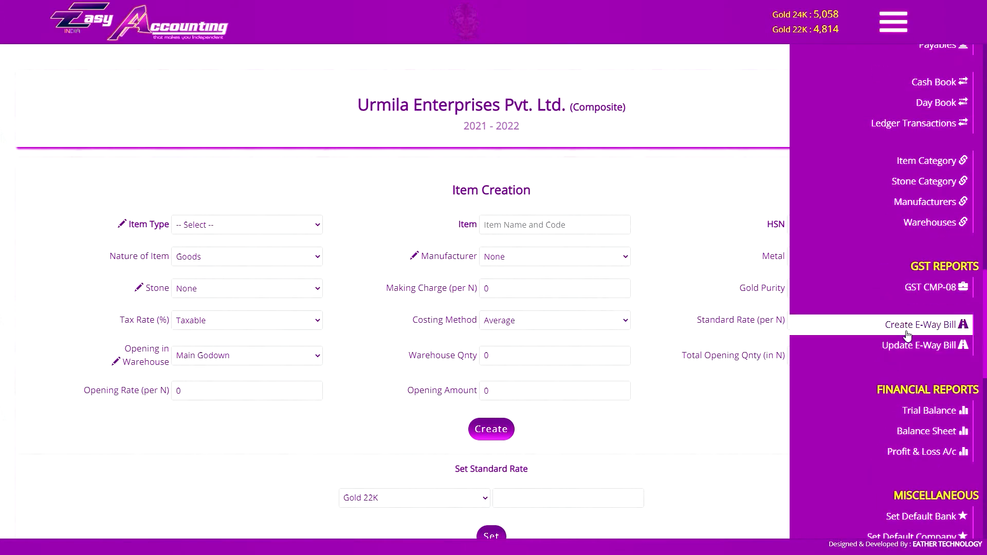
{"action": "left_click", "coordinate": [893, 21]}
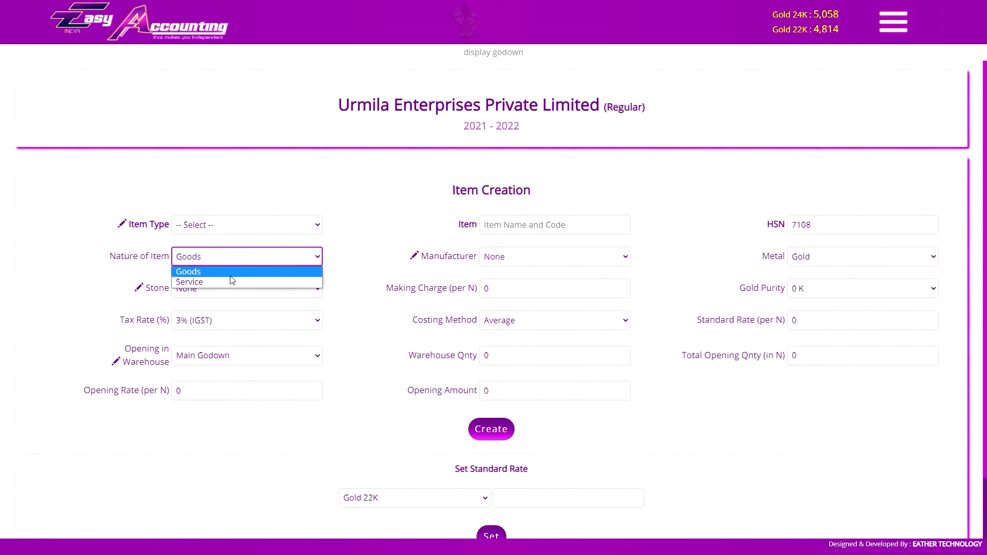
Review the choices in the Nature of Item, Manufacturer, Metal and Stone lists of the item form
{"action": "left_click", "coordinate": [547, 254]}
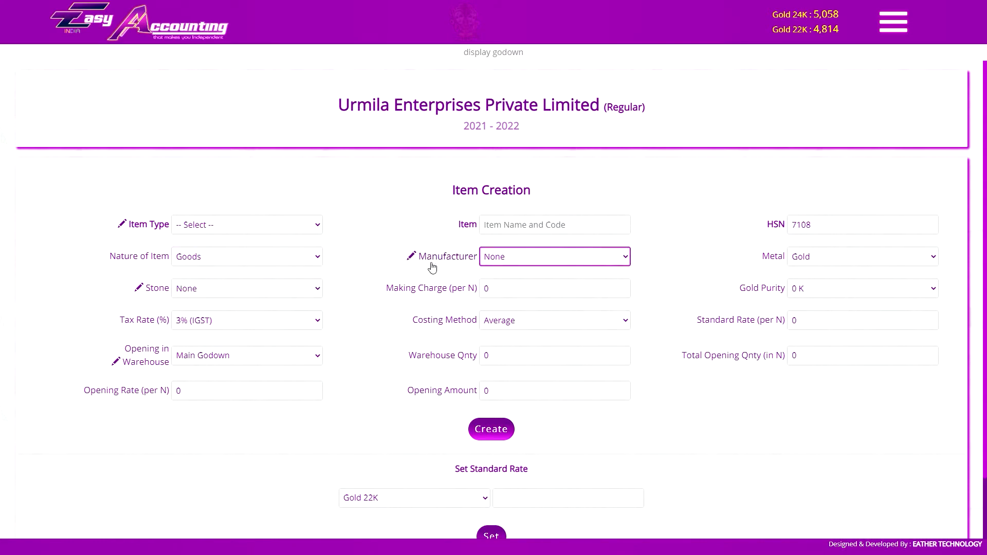
{"action": "left_click", "coordinate": [492, 260]}
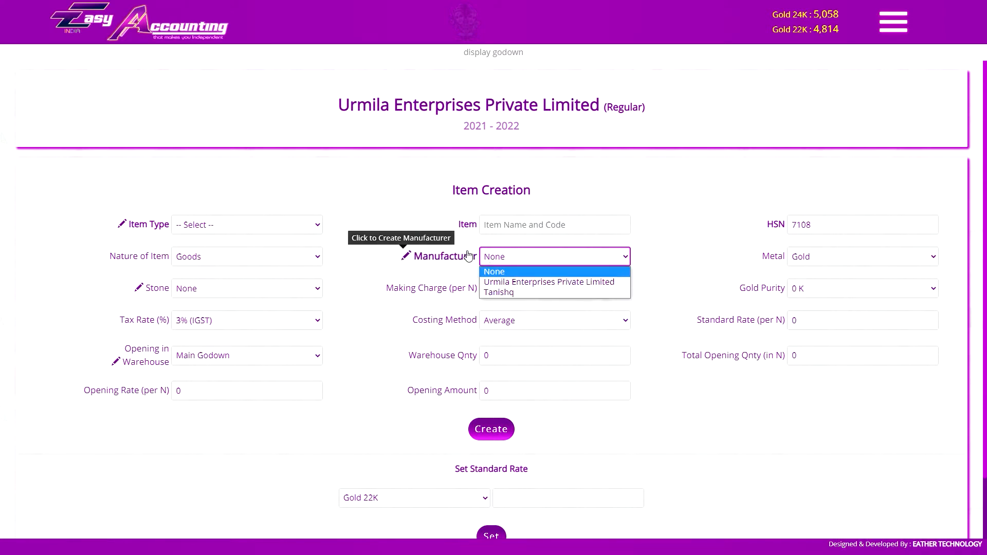
{"action": "left_click", "coordinate": [498, 257]}
{"action": "left_click", "coordinate": [798, 256]}
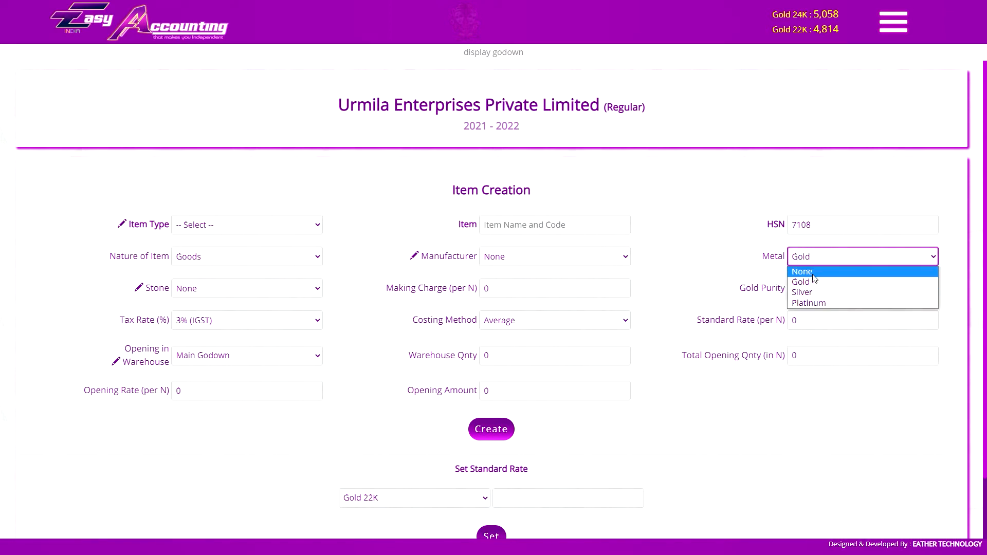
{"action": "left_click", "coordinate": [813, 256]}
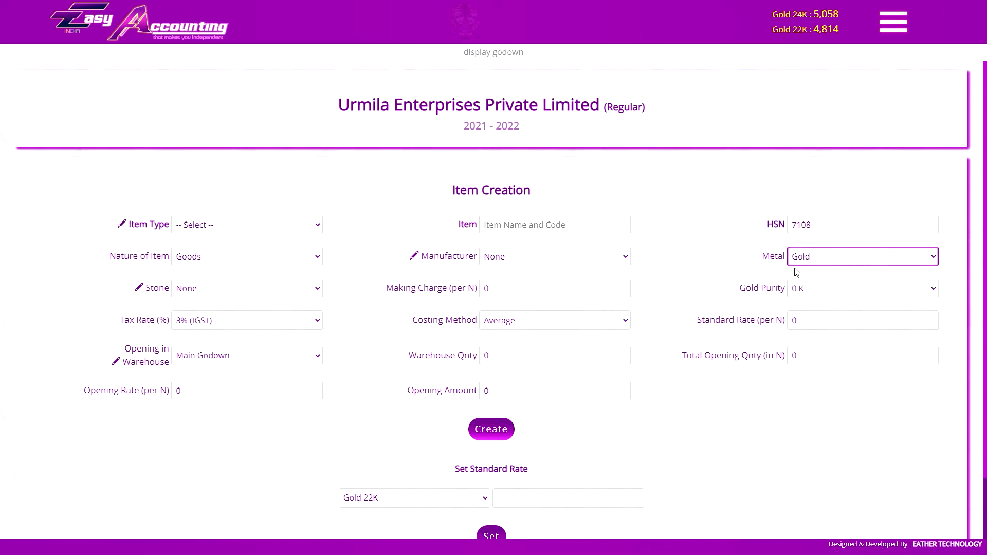
{"action": "left_click", "coordinate": [240, 288]}
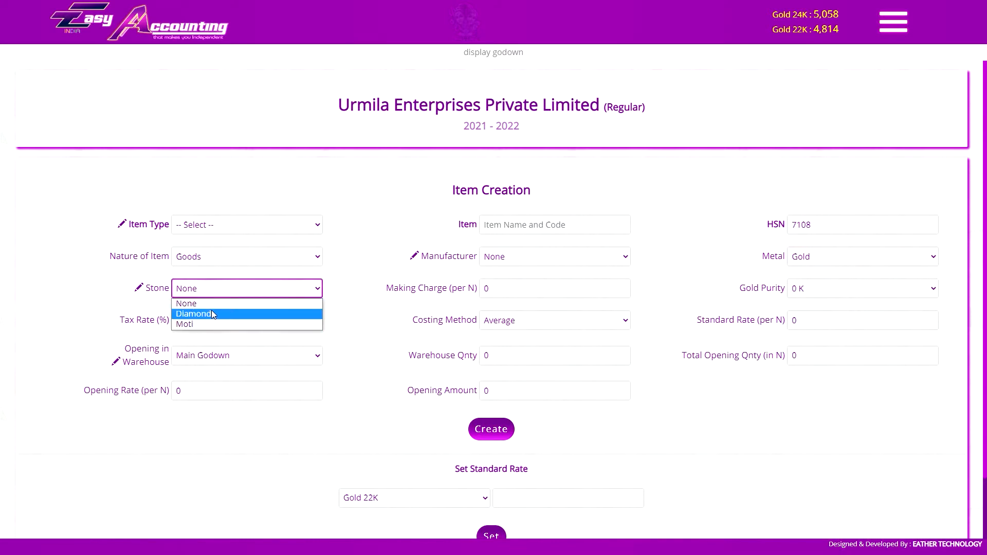
{"action": "left_click", "coordinate": [266, 295]}
Review the Making Charge field and the list of Gold Purity options in the item form
{"action": "double_click", "coordinate": [484, 292]}
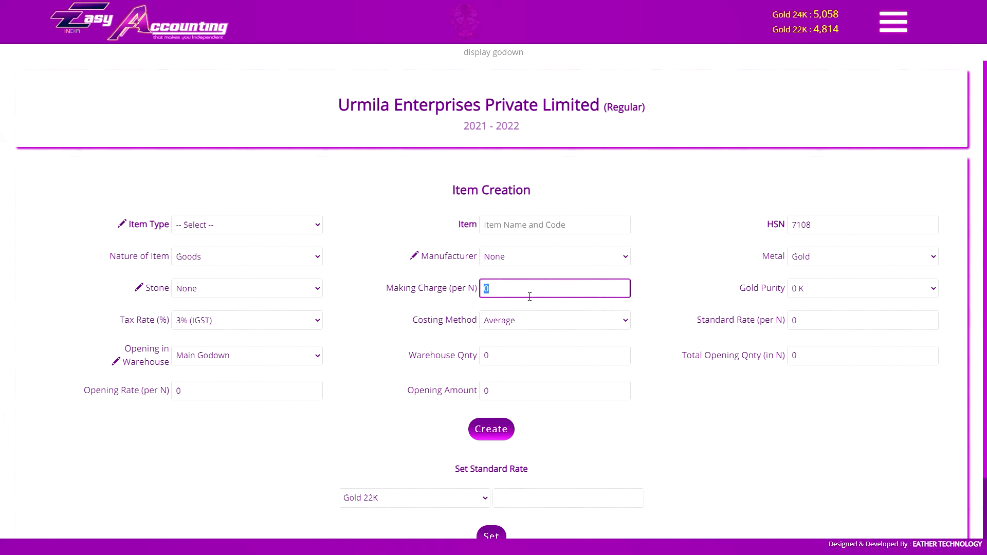
{"action": "left_click", "coordinate": [838, 295]}
{"action": "left_click", "coordinate": [828, 291]}
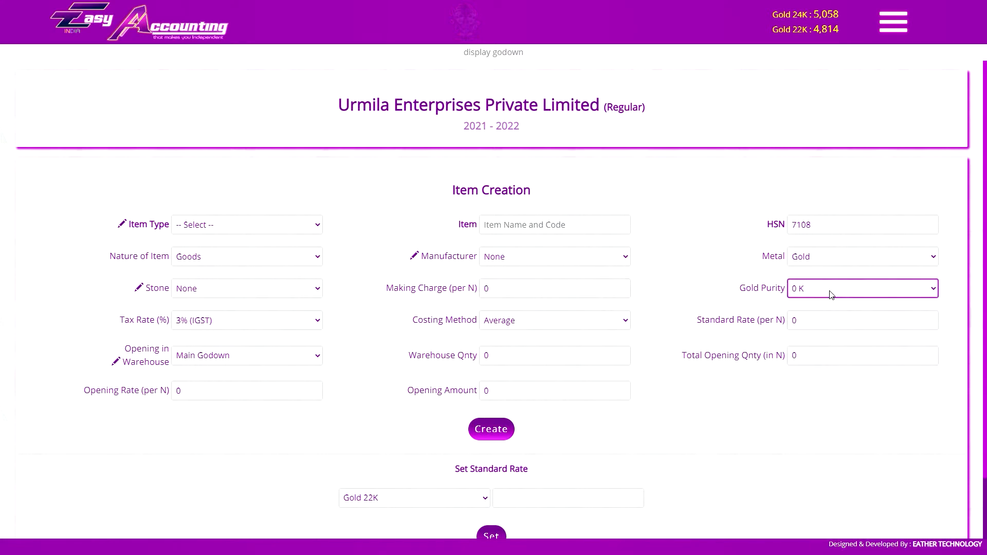
{"action": "left_click", "coordinate": [811, 291]}
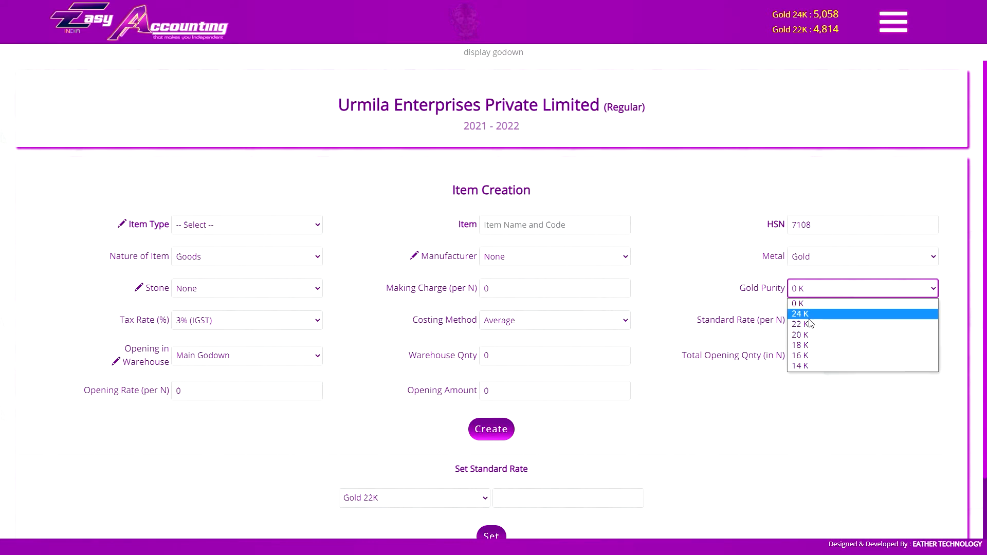
{"action": "left_click", "coordinate": [815, 302]}
Enter the item name finger ring gold woman 18k
{"action": "left_click", "coordinate": [529, 226]}
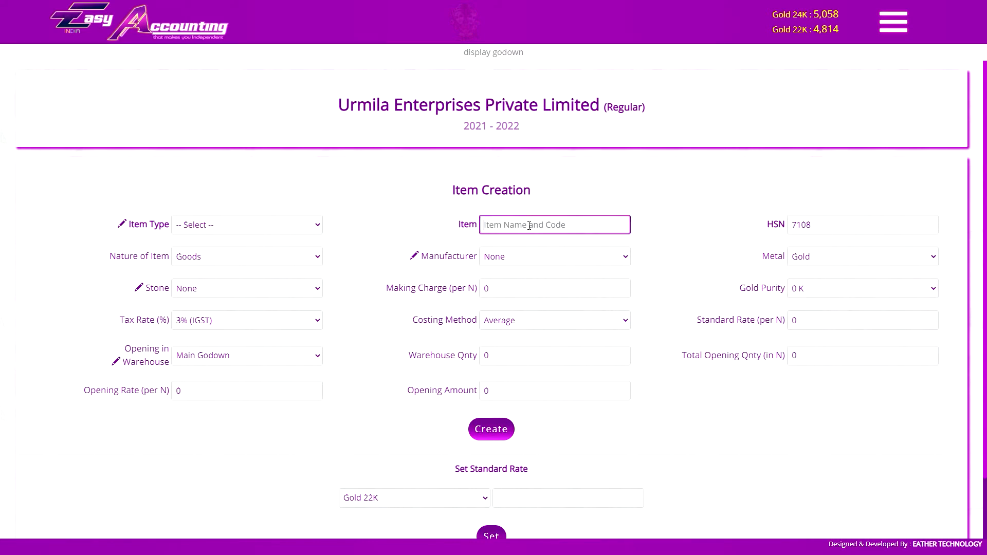
{"action": "type", "text": "finger ring gold woman 22"}
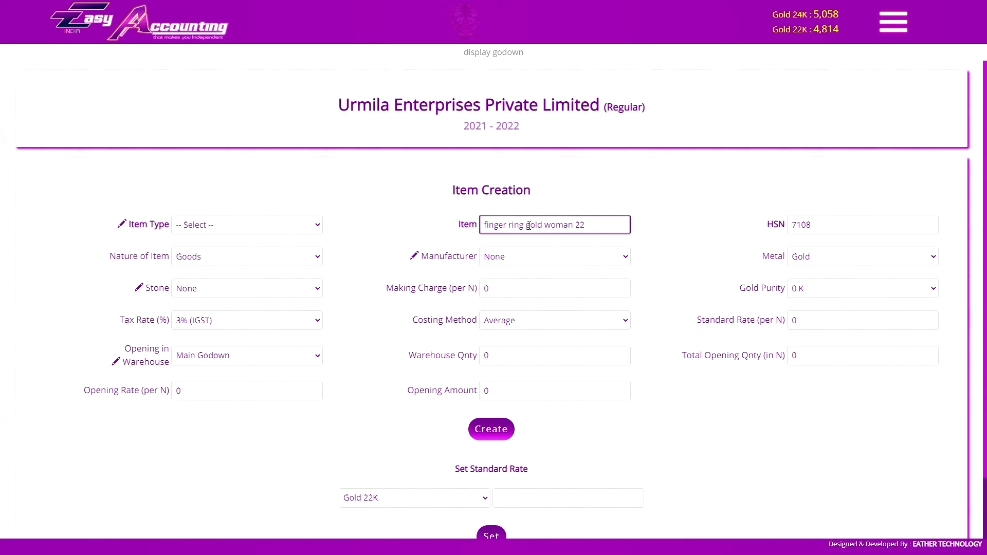
{"action": "type", "text": "k"}
{"action": "key", "text": "Left"}
{"action": "key", "text": "BackSpace"}
{"action": "key", "text": "BackSpace"}
{"action": "type", "text": "18"}
Try setting the gold purity to 18 K, then return it to 0 K
{"action": "left_click", "coordinate": [869, 289]}
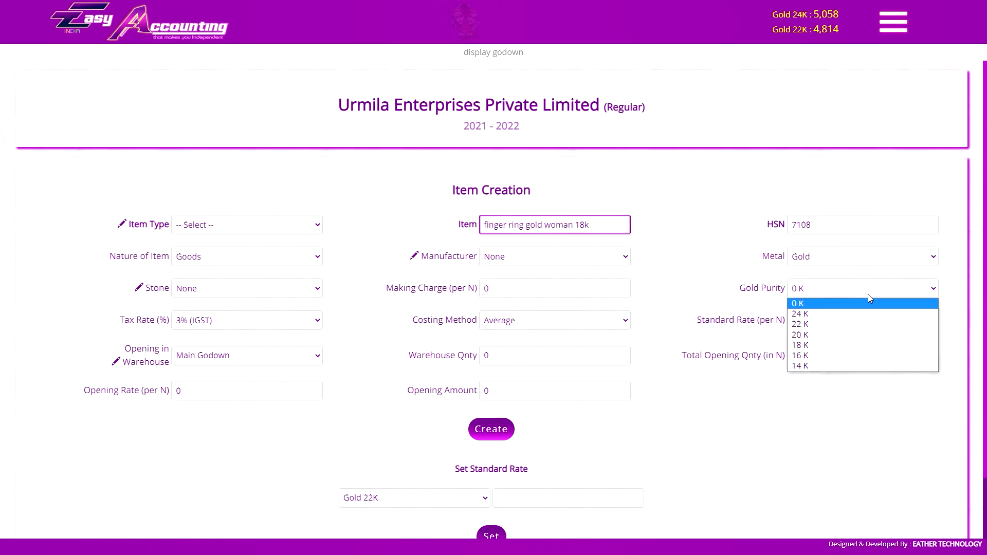
{"action": "left_click", "coordinate": [841, 346]}
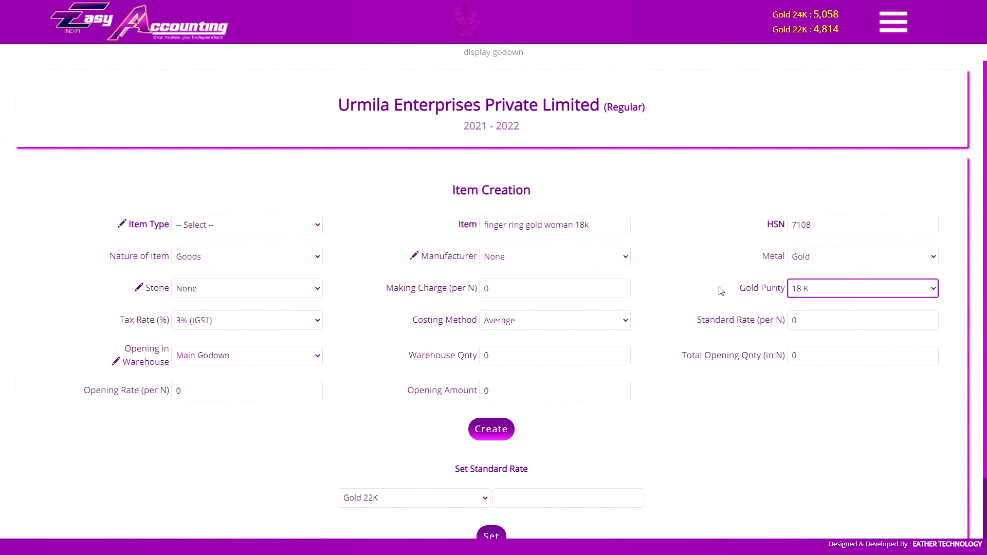
{"action": "left_click", "coordinate": [853, 296]}
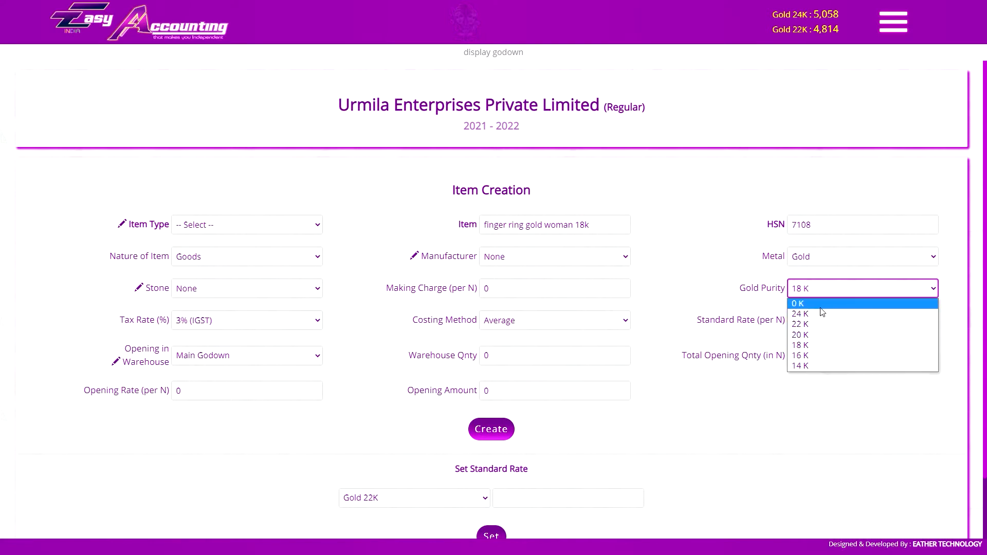
{"action": "left_click", "coordinate": [820, 303]}
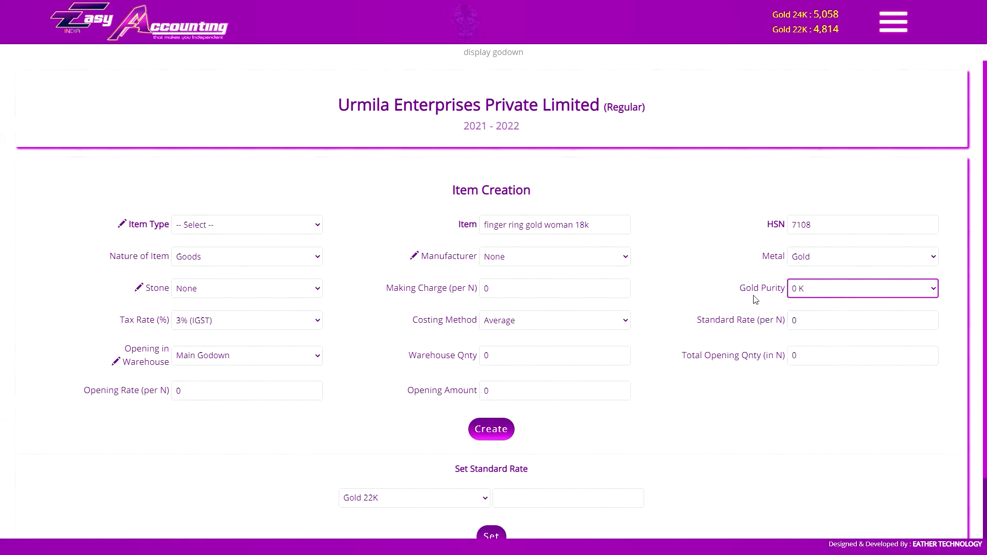
Rename the item to finger ring woman gold
{"action": "left_click", "coordinate": [543, 221]}
{"action": "double_click", "coordinate": [531, 226]}
{"action": "key", "text": "BackSpace"}
{"action": "key", "text": "End"}
{"action": "key", "text": "BackSpace"}
{"action": "key", "text": "BackSpace"}
{"action": "key", "text": "BackSpace"}
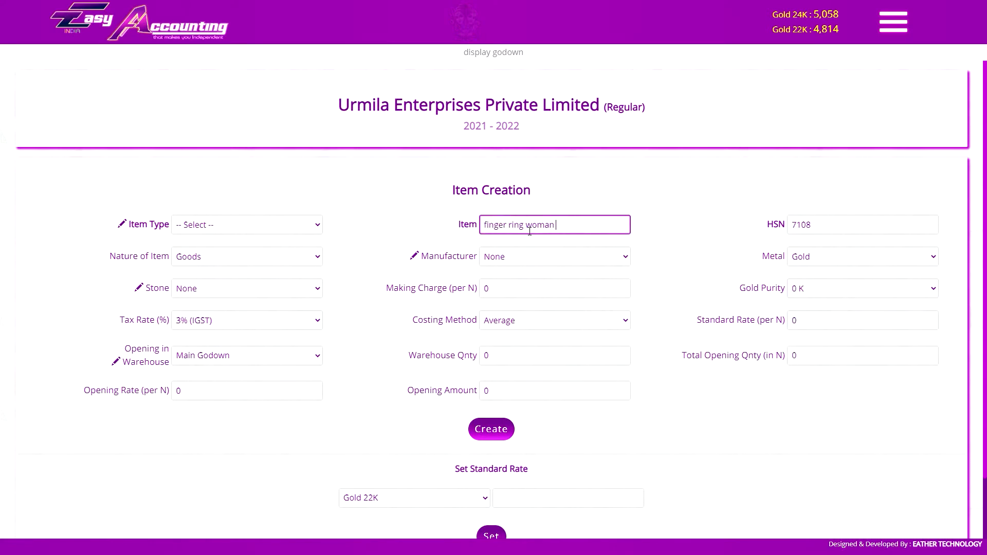
{"action": "type", "text": "gold"}
Set the item's gold purity to 22 K
{"action": "left_click", "coordinate": [884, 292]}
{"action": "left_click", "coordinate": [836, 304]}
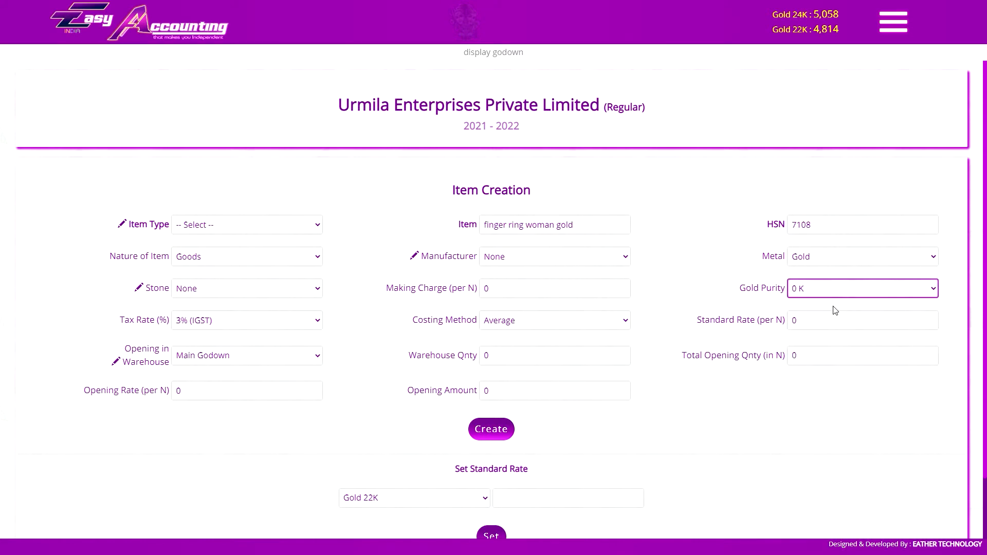
{"action": "left_click", "coordinate": [832, 291]}
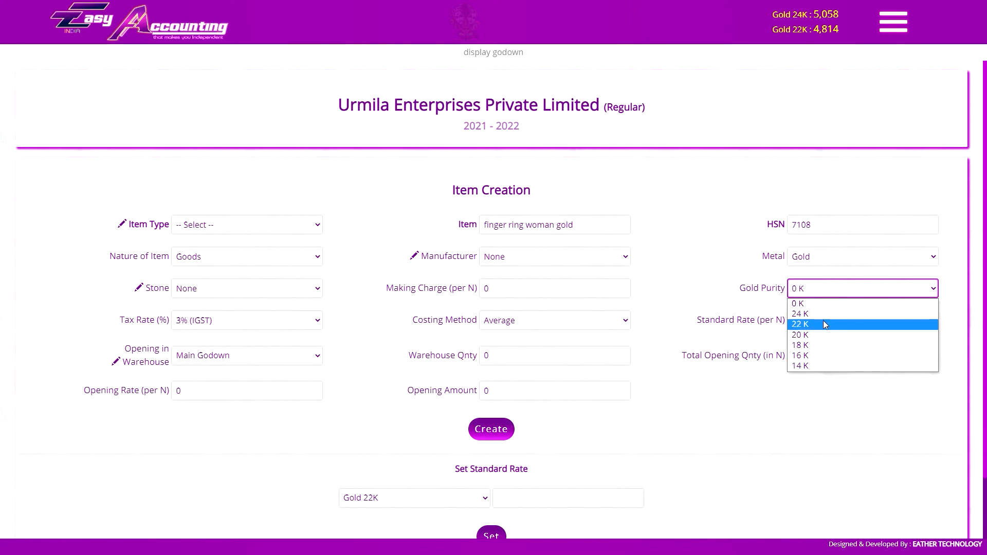
{"action": "left_click", "coordinate": [823, 324]}
{"action": "left_click", "coordinate": [834, 296]}
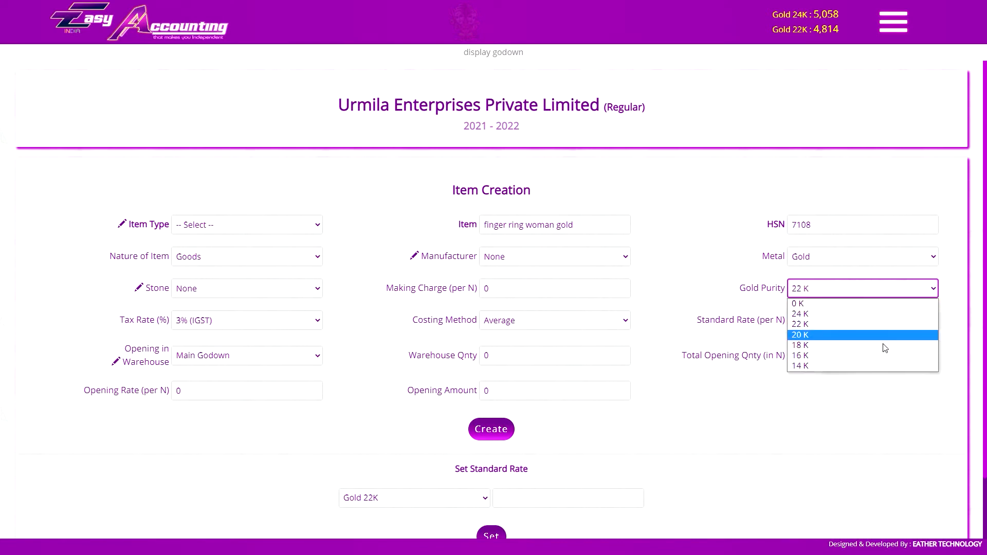
{"action": "left_click", "coordinate": [849, 294]}
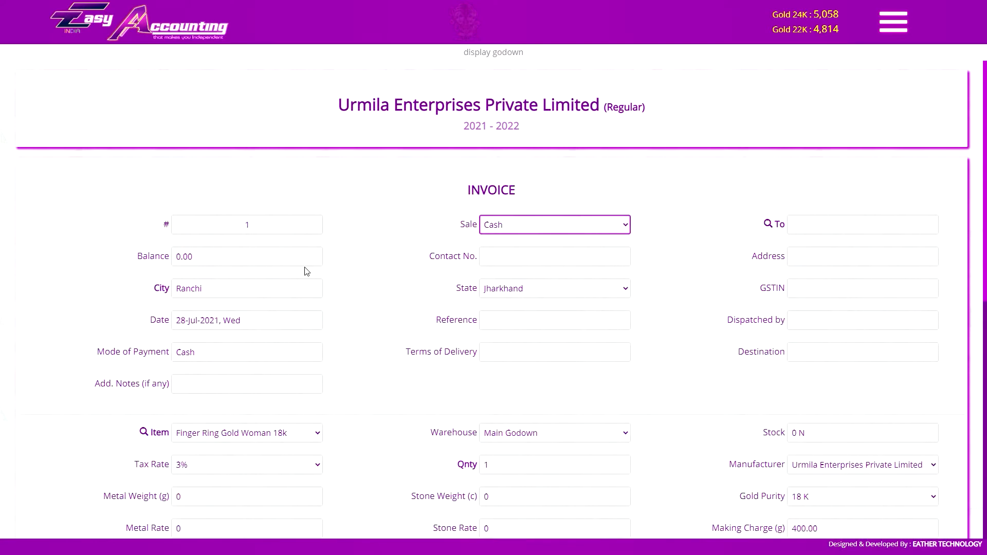
On the sales invoice, add the item Finger Ring Gold Woman 24k with gold purity 0 K
{"action": "scroll", "coordinate": [304, 270], "scroll_direction": "down", "scroll_amount": 4}
{"action": "left_click", "coordinate": [257, 227]}
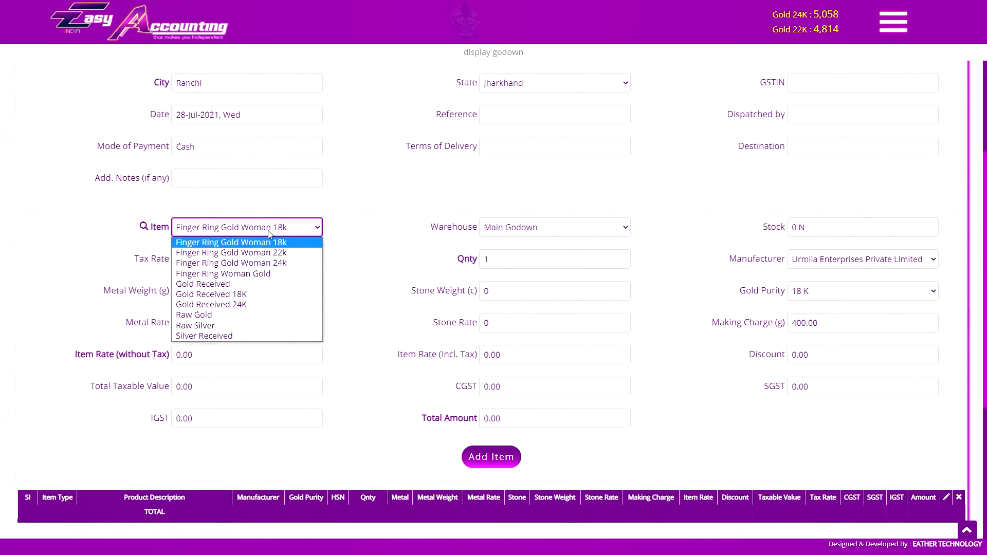
{"action": "left_click", "coordinate": [257, 263]}
{"action": "left_click", "coordinate": [824, 300]}
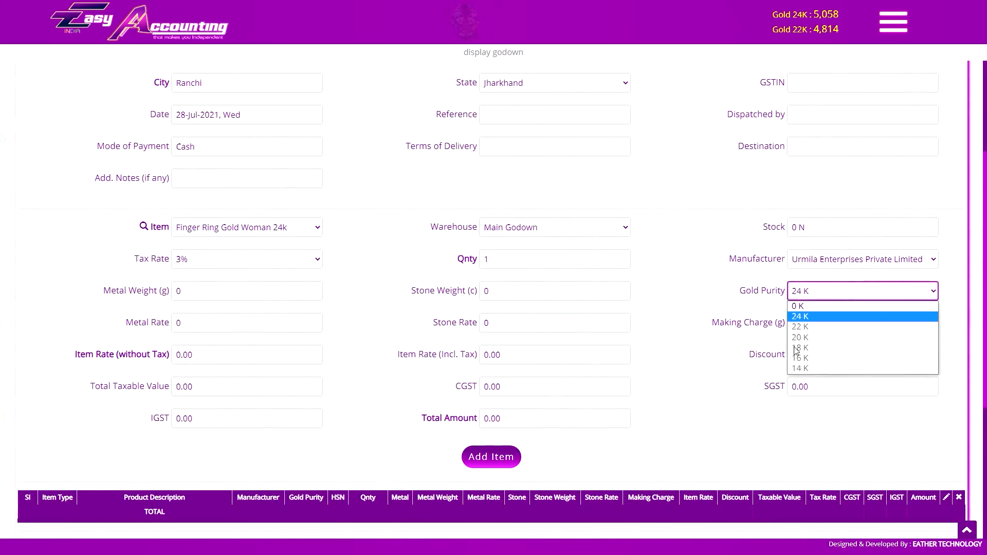
{"action": "left_click", "coordinate": [798, 307]}
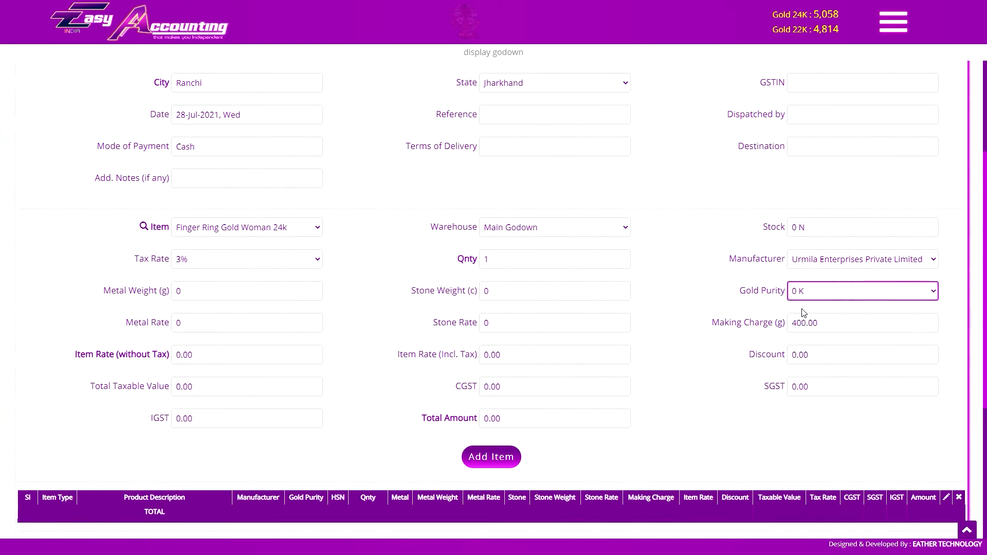
{"action": "scroll", "coordinate": [513, 353], "scroll_direction": "down", "scroll_amount": 2}
{"action": "left_click", "coordinate": [513, 353]}
{"action": "scroll", "coordinate": [610, 268], "scroll_direction": "down", "scroll_amount": 2}
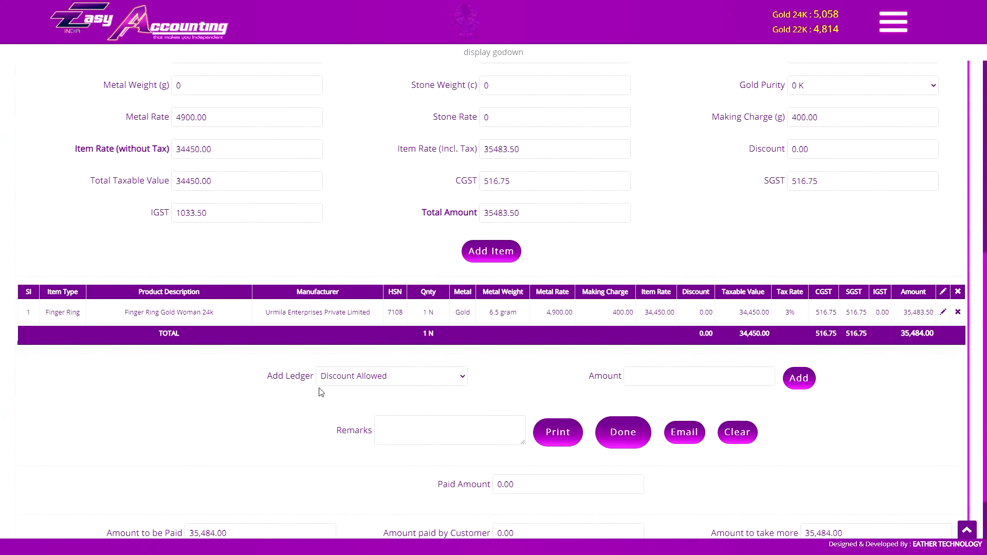
Set the invoice line's gold purity to 24 K and add the item again
{"action": "scroll", "coordinate": [566, 318], "scroll_direction": "up", "scroll_amount": 3}
{"action": "left_click", "coordinate": [828, 242]}
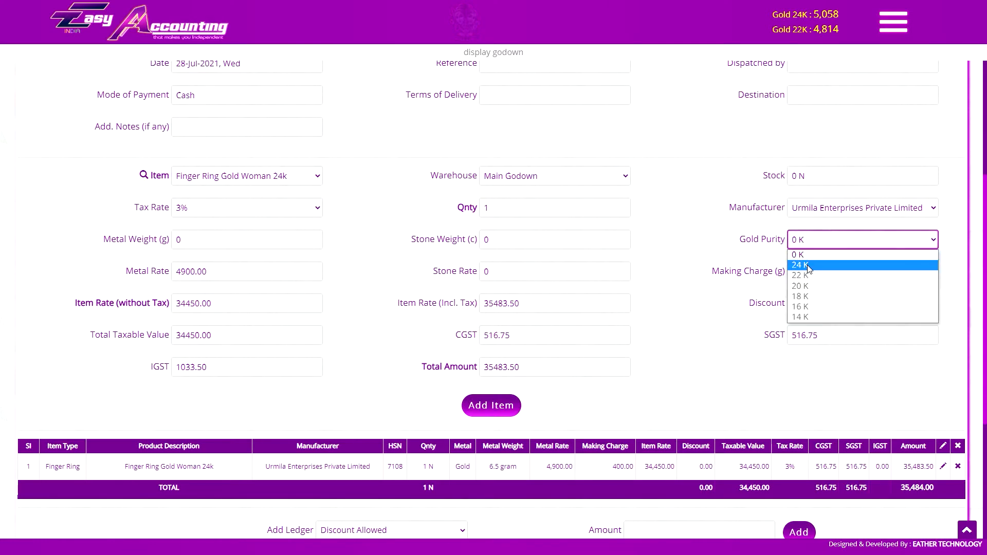
{"action": "left_click", "coordinate": [806, 267]}
{"action": "scroll", "coordinate": [514, 226], "scroll_direction": "down", "scroll_amount": 4}
{"action": "left_click", "coordinate": [484, 206]}
{"action": "scroll", "coordinate": [411, 360], "scroll_direction": "up", "scroll_amount": 1}
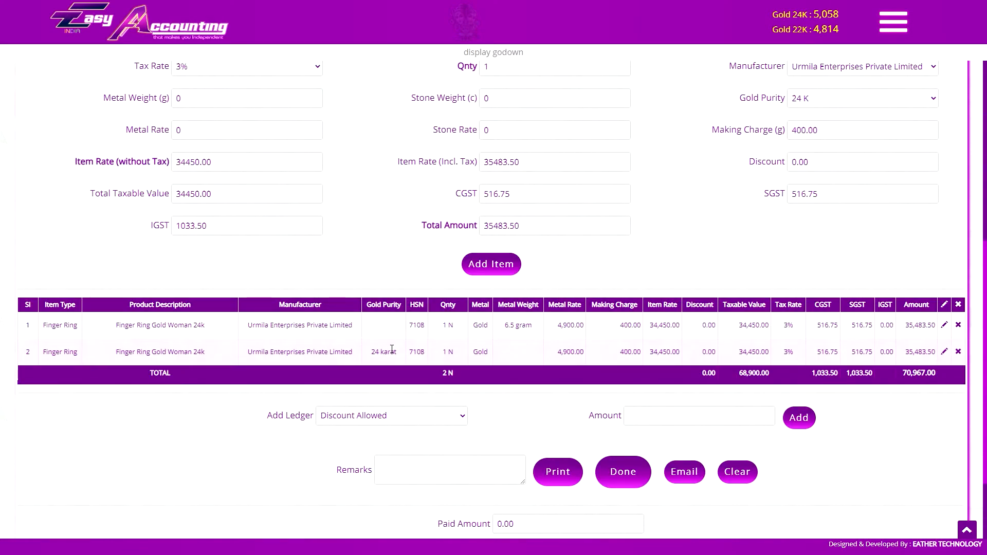
Select the Finger Ring Gold Woman 18k and Finger Ring Woman Gold items on the invoice and check their gold purity
{"action": "left_click", "coordinate": [257, 86]}
{"action": "left_click", "coordinate": [253, 109]}
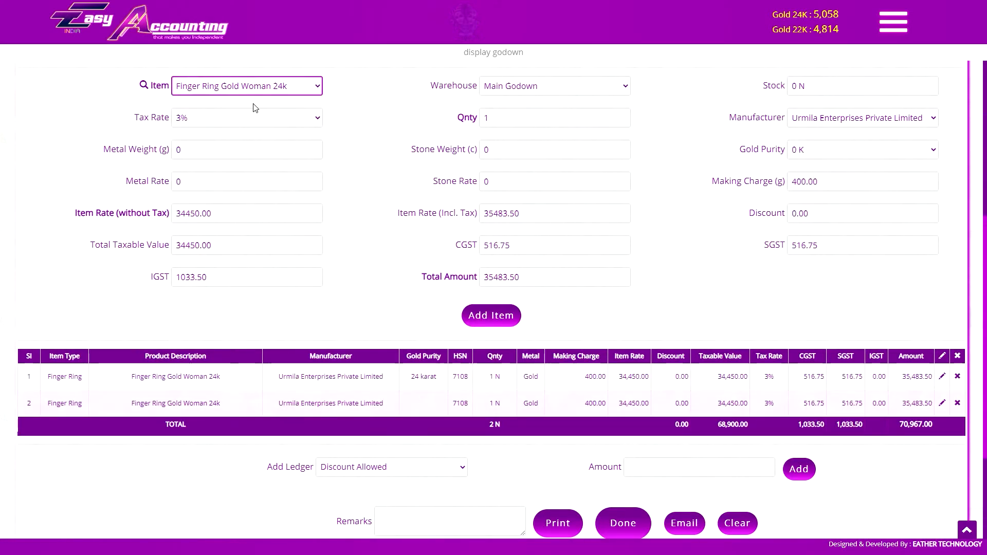
{"action": "left_click", "coordinate": [855, 147]}
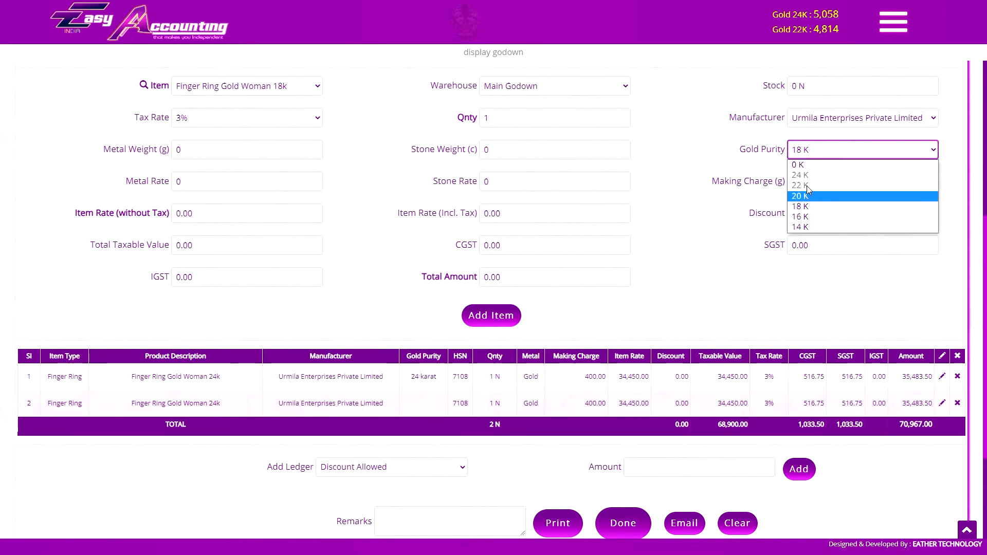
{"action": "left_click", "coordinate": [814, 162]}
{"action": "left_click", "coordinate": [246, 86]}
{"action": "left_click", "coordinate": [226, 133]}
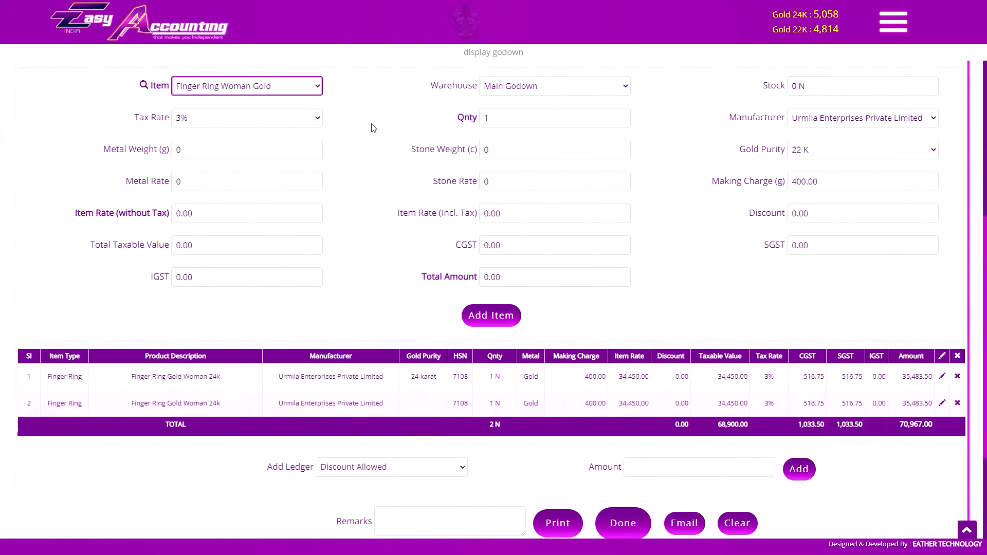
{"action": "left_click", "coordinate": [808, 154]}
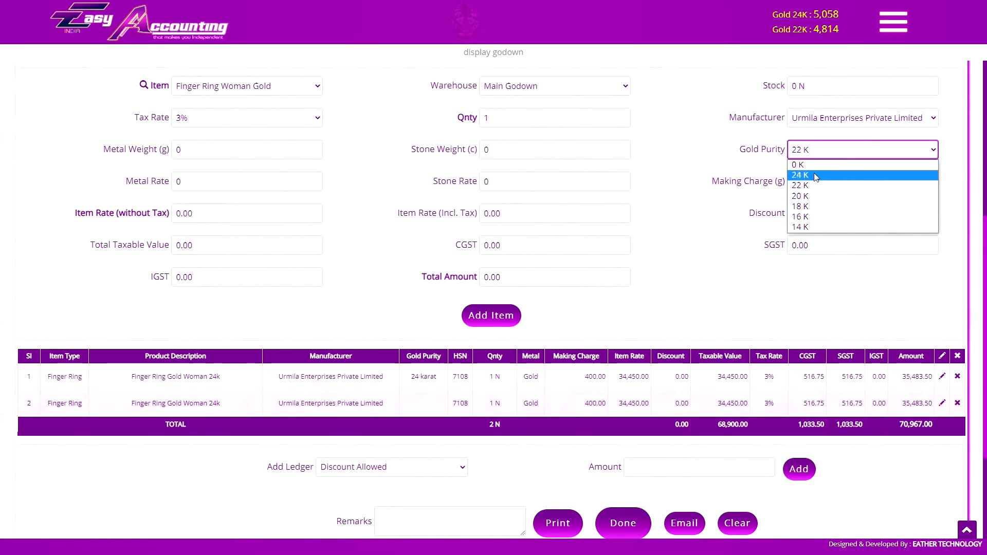
{"action": "left_click", "coordinate": [820, 154]}
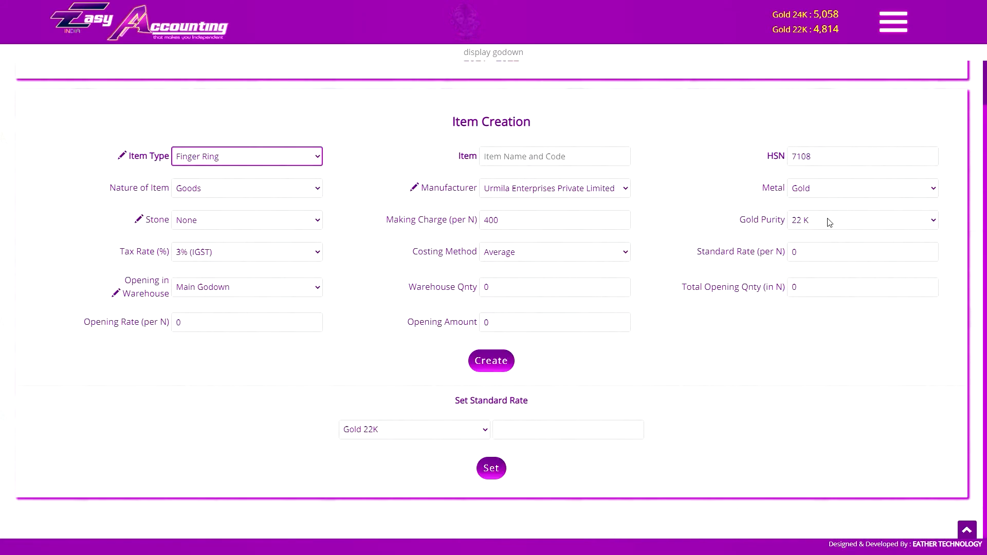
Review the Tax Rate options in the item creation form
{"action": "left_click", "coordinate": [251, 252]}
{"action": "left_click", "coordinate": [272, 252]}
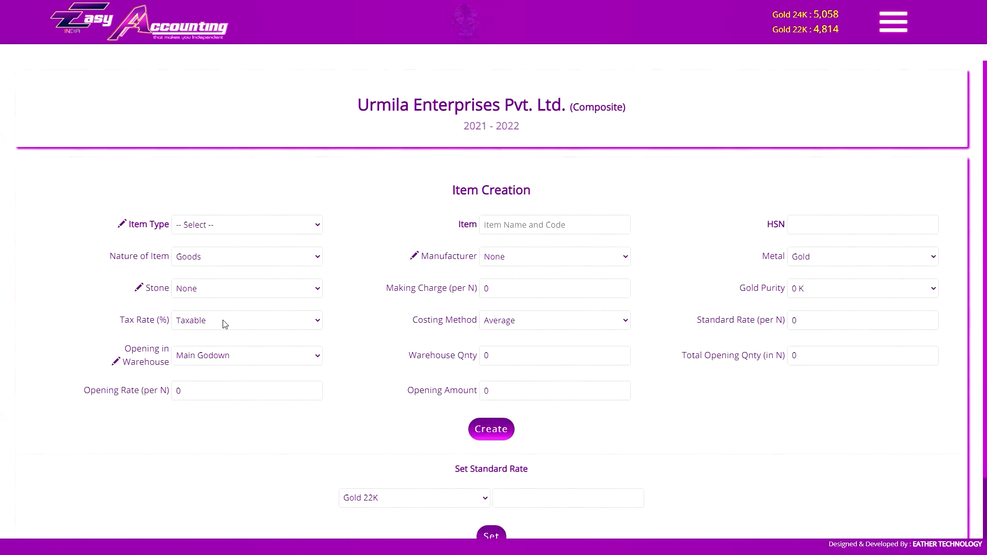
{"action": "left_click", "coordinate": [224, 322]}
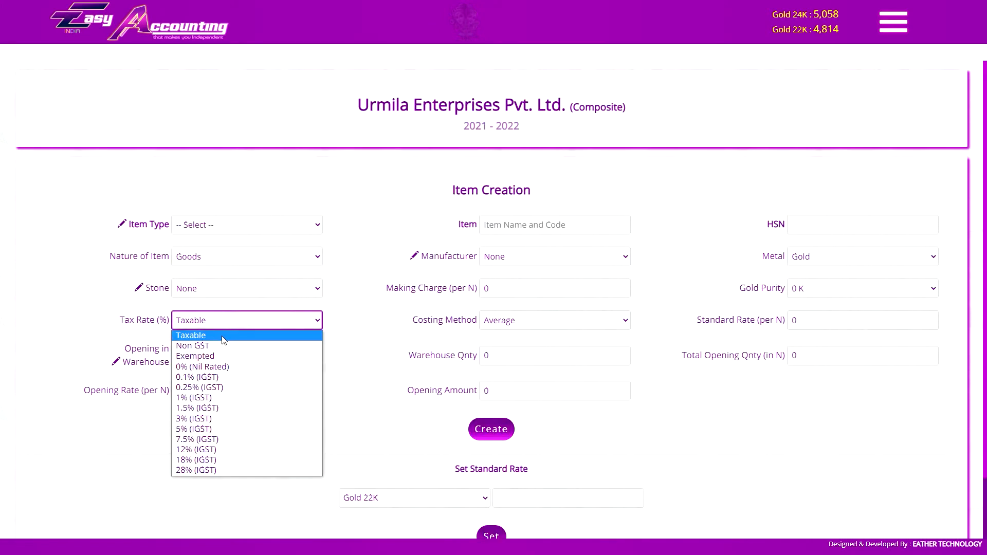
{"action": "left_click", "coordinate": [223, 325]}
{"action": "left_click", "coordinate": [211, 323]}
{"action": "left_click", "coordinate": [211, 322]}
{"action": "left_click", "coordinate": [223, 322]}
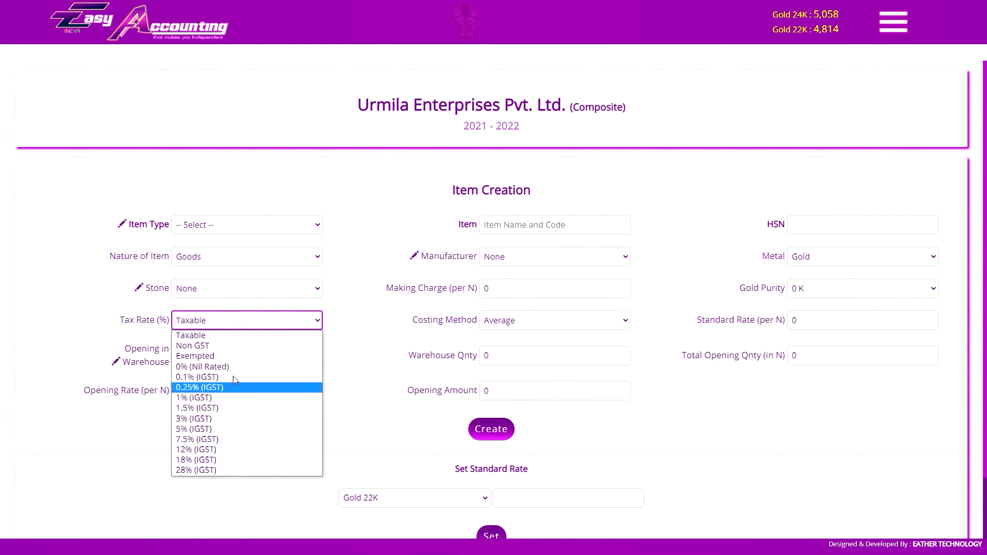
{"action": "left_click", "coordinate": [229, 326]}
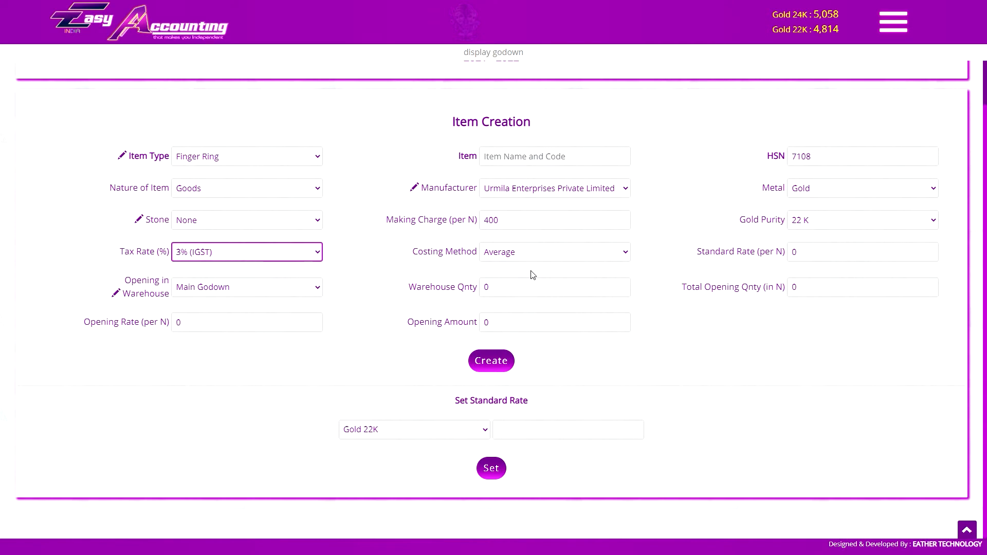
Set the costing method to Zero Cost
{"action": "left_click", "coordinate": [519, 254]}
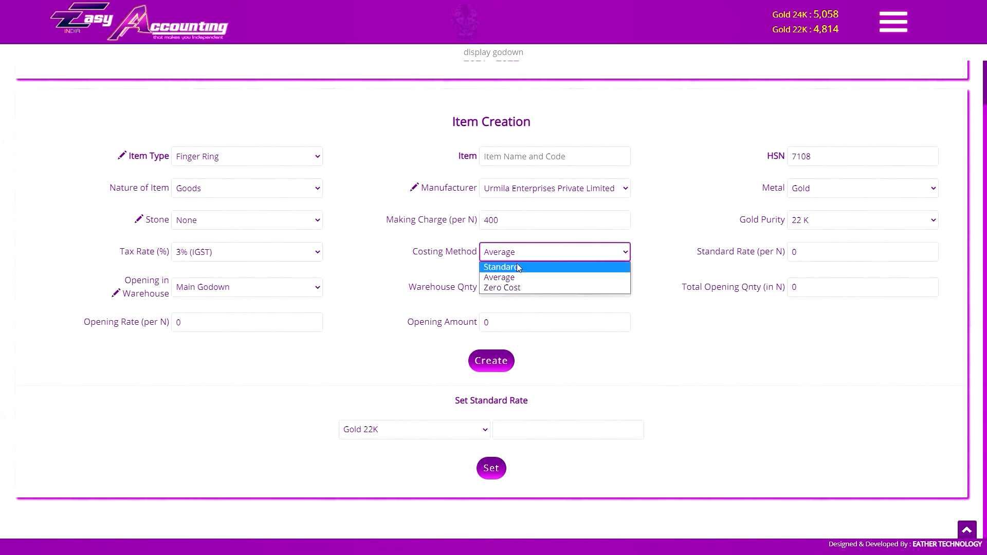
{"action": "left_click", "coordinate": [518, 267]}
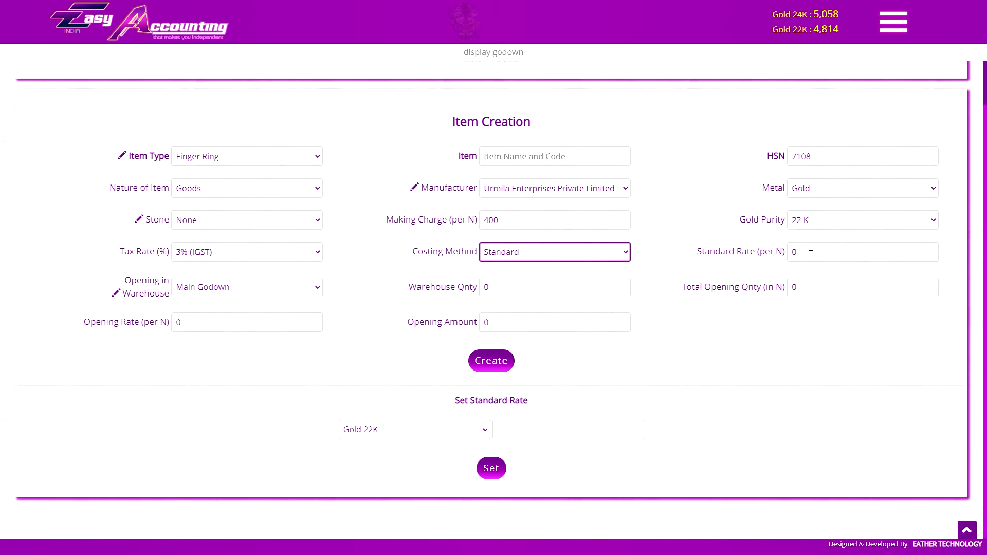
{"action": "left_click", "coordinate": [581, 250]}
{"action": "left_click", "coordinate": [563, 278]}
{"action": "left_click", "coordinate": [529, 257]}
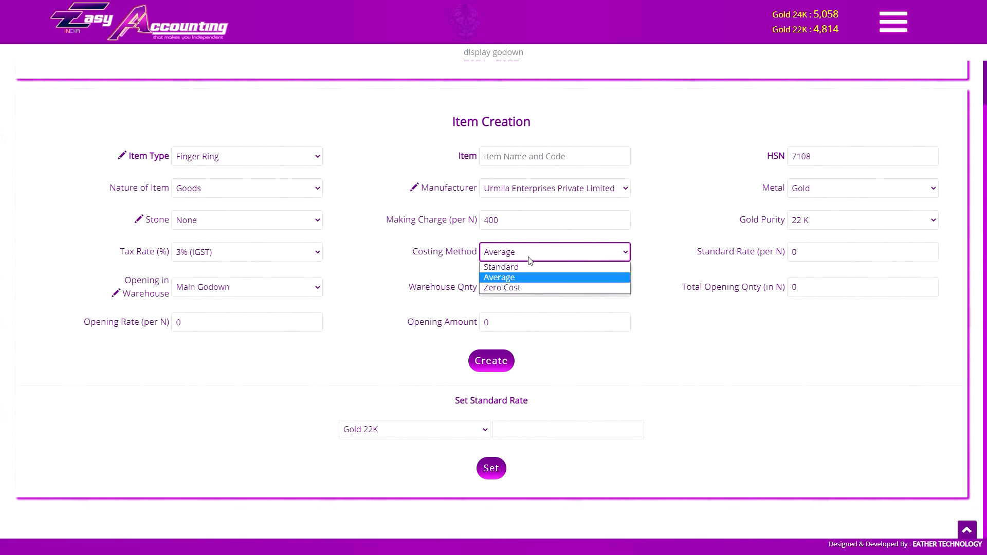
{"action": "left_click", "coordinate": [530, 259]}
{"action": "left_click", "coordinate": [516, 256]}
{"action": "left_click", "coordinate": [517, 287]}
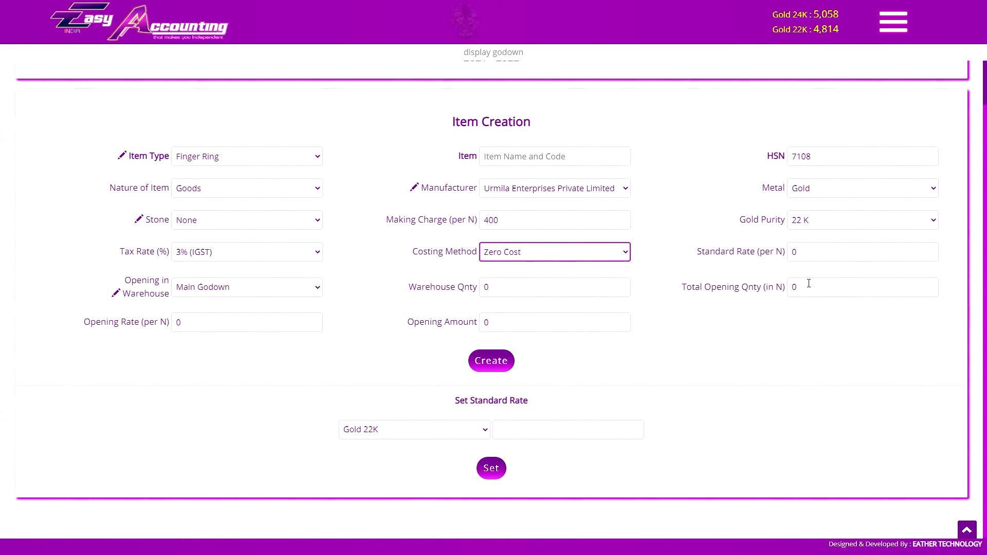
Enter a standard rate of 12000, warehouse quantity of 10 and opening rate of 9000
{"action": "left_click", "coordinate": [817, 254]}
{"action": "type", "text": "12000"}
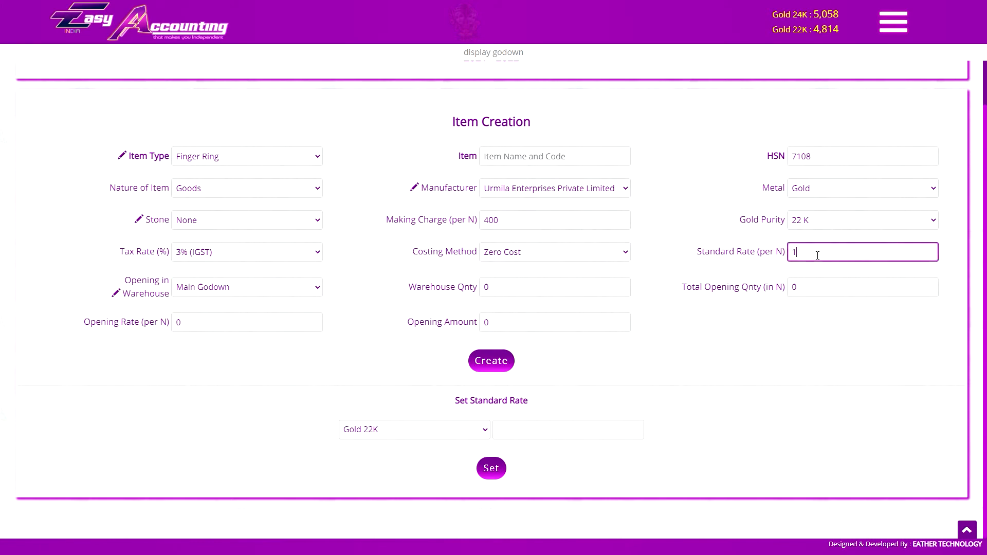
{"action": "key", "text": "Tab"}
Set the pearl earring's gold purity to 0 K and create the item
{"action": "key", "text": "Tab"}
{"action": "type", "text": "10"}
{"action": "key", "text": "Tab"}
{"action": "type", "text": "9000"}
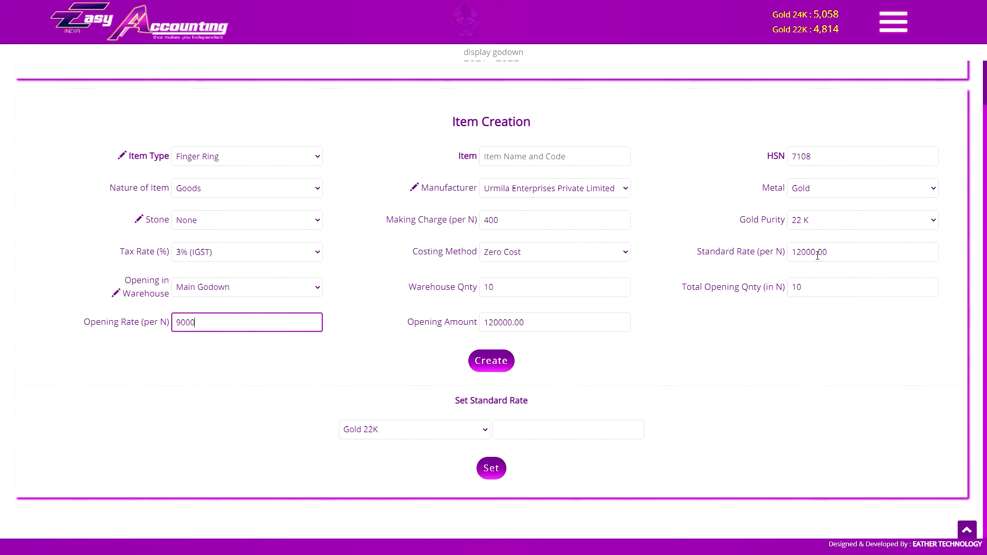
{"action": "key", "text": "Tab"}
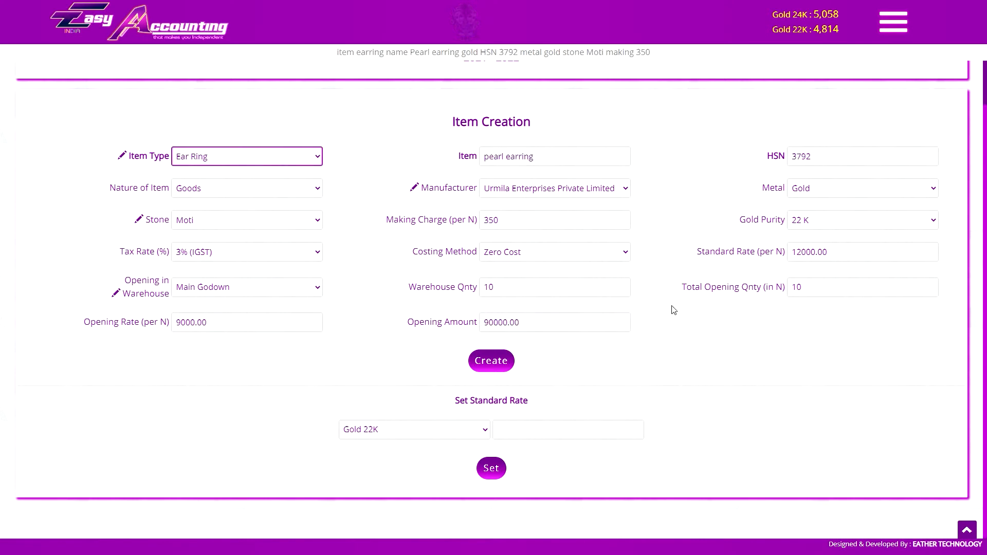
{"action": "left_click", "coordinate": [811, 220]}
{"action": "left_click", "coordinate": [811, 231]}
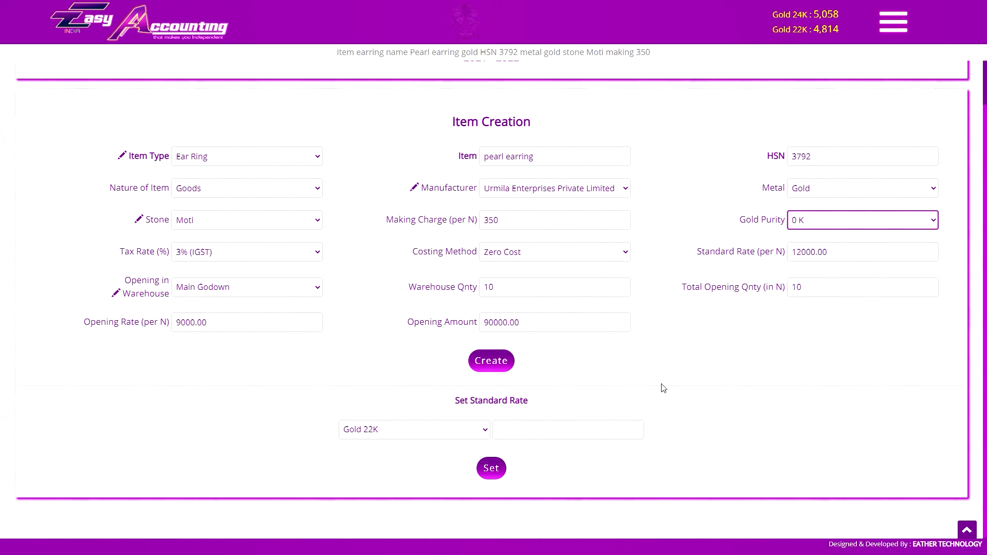
{"action": "left_click", "coordinate": [491, 360]}
Record a purchase of one Pearl Earring Gold with an item weight of 12.5 g and save it
{"action": "scroll", "coordinate": [511, 302], "scroll_direction": "down", "scroll_amount": 1}
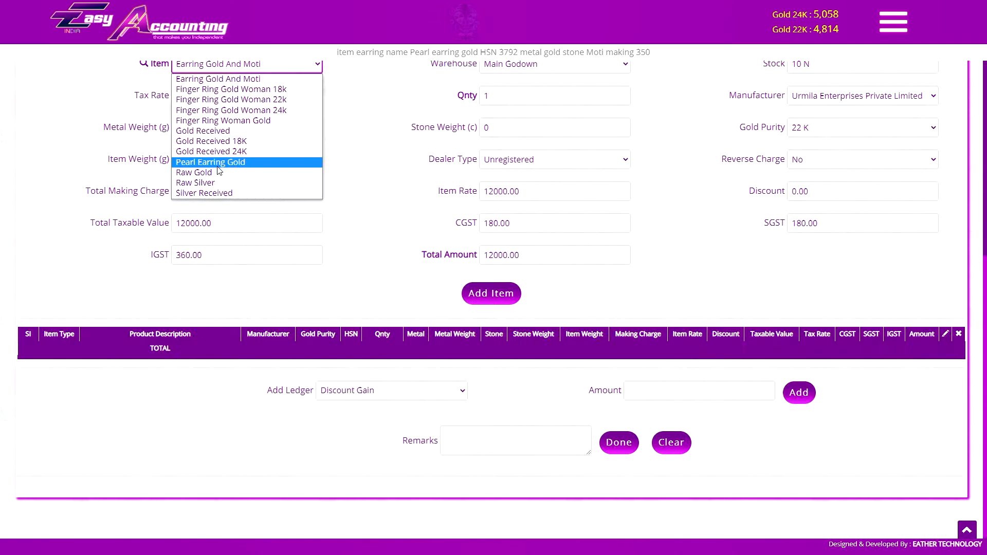
{"action": "left_click", "coordinate": [218, 165]}
{"action": "left_click", "coordinate": [255, 226]}
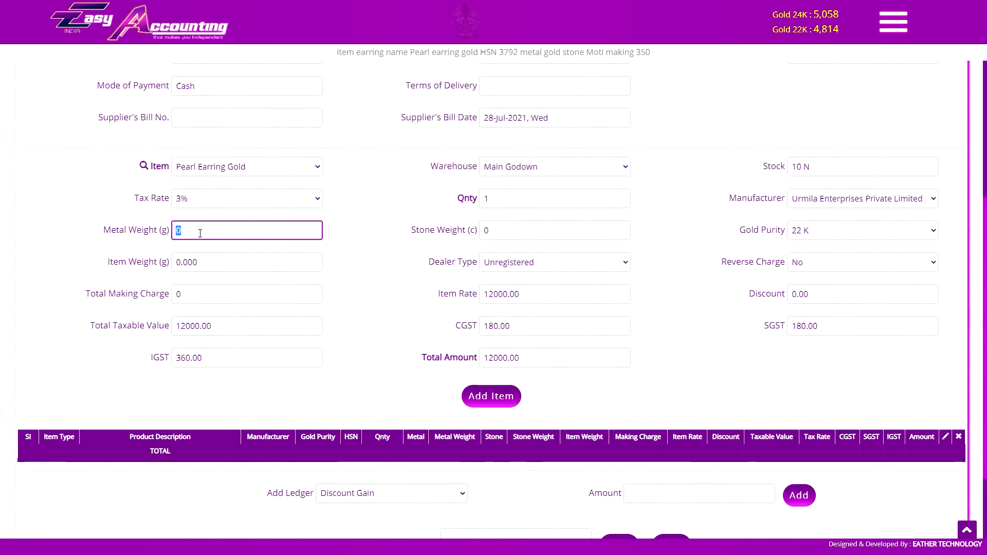
{"action": "type", "text": "12.5"}
{"action": "key", "text": "Tab"}
{"action": "key", "text": "Tab"}
{"action": "key", "text": "Tab"}
{"action": "key", "text": "Tab"}
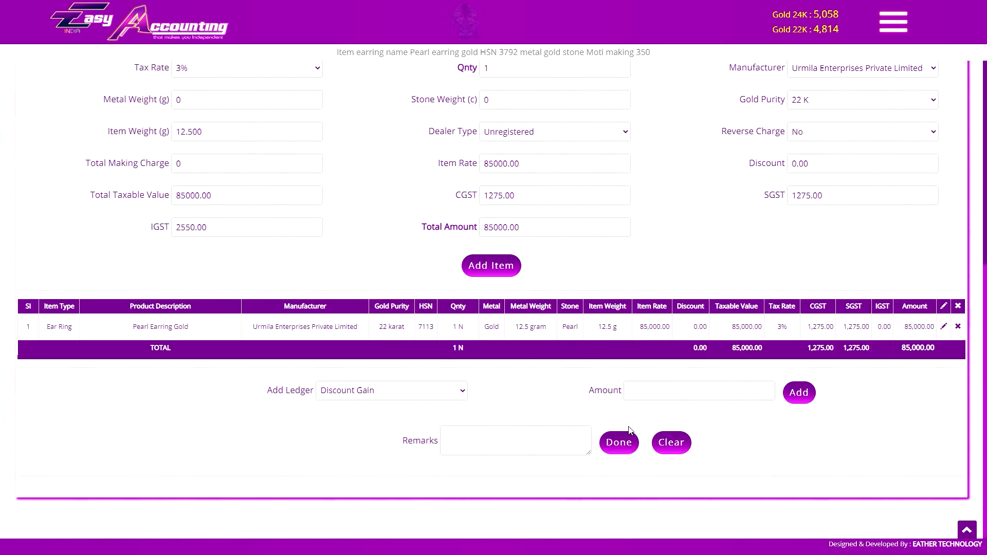
{"action": "left_click", "coordinate": [619, 441]}
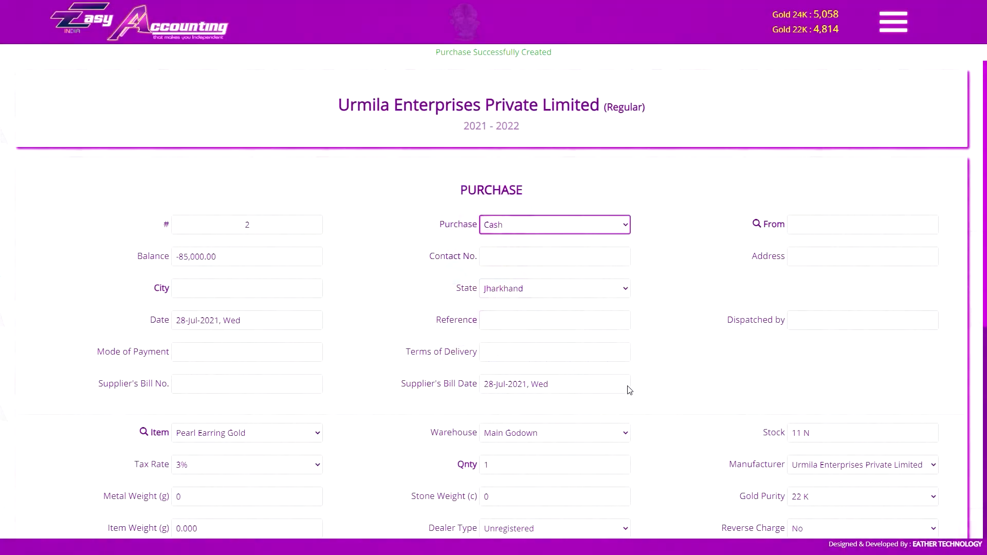
Edit the Pearl Earring Gold stock item to use the Average costing method
{"action": "key", "text": "alt+s"}
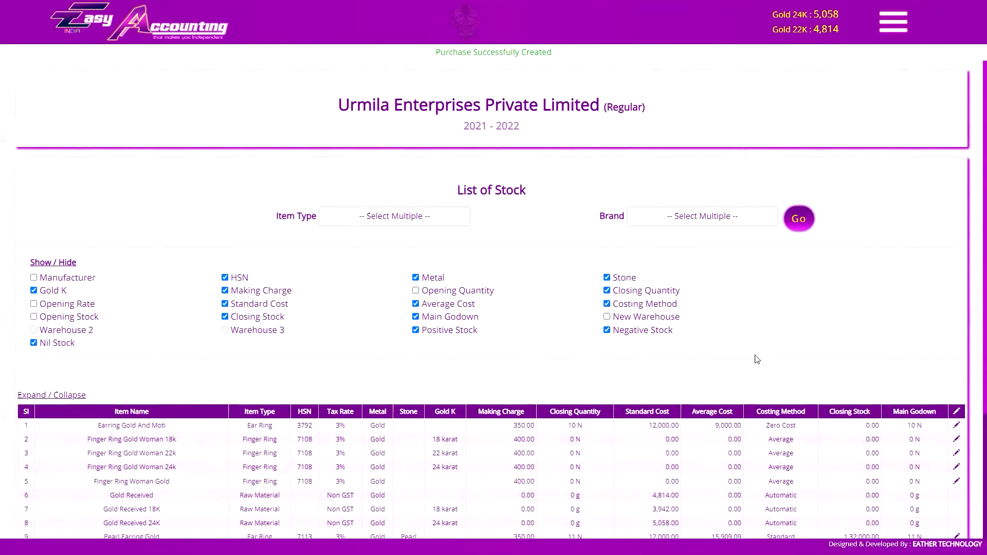
{"action": "scroll", "coordinate": [685, 236], "scroll_direction": "down", "scroll_amount": 3}
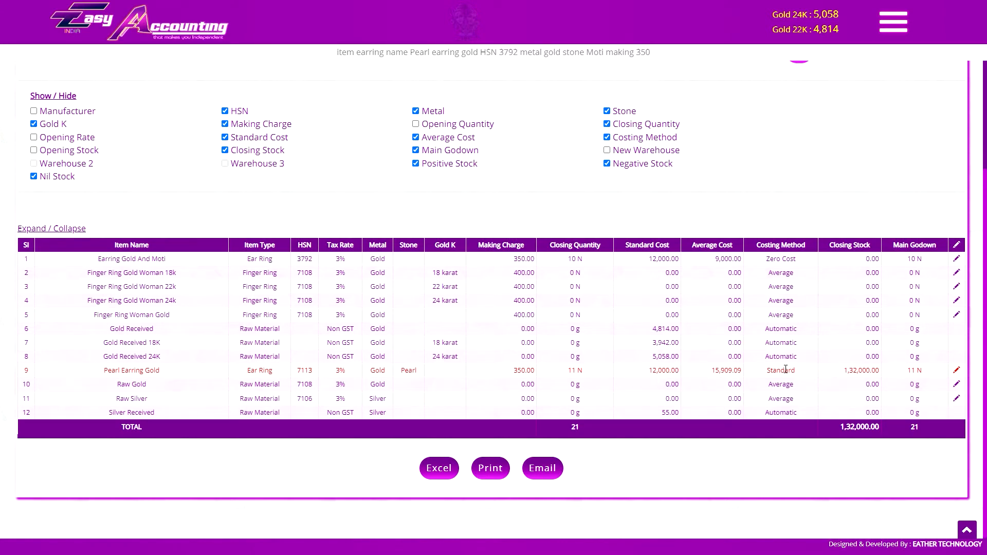
{"action": "left_click", "coordinate": [956, 370]}
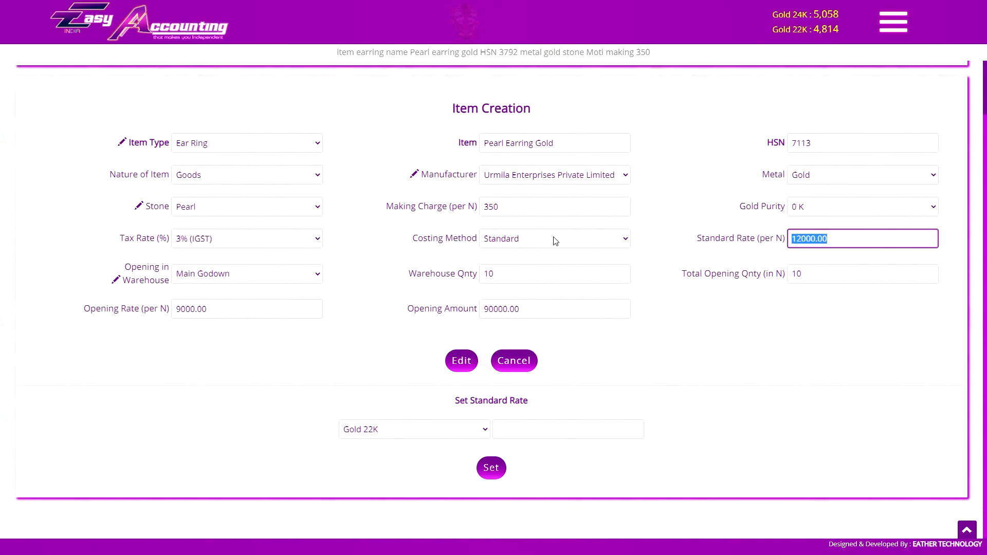
{"action": "left_click", "coordinate": [553, 240]}
{"action": "left_click", "coordinate": [509, 265]}
{"action": "left_click", "coordinate": [461, 360]}
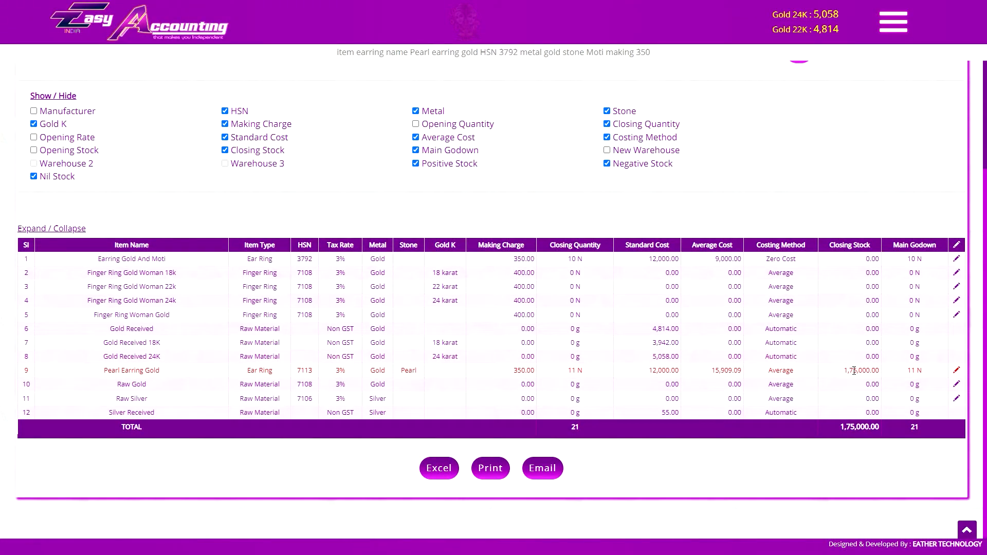
Edit the Pearl Earring Gold stock item to use the Zero Cost costing method
{"action": "left_click", "coordinate": [949, 370]}
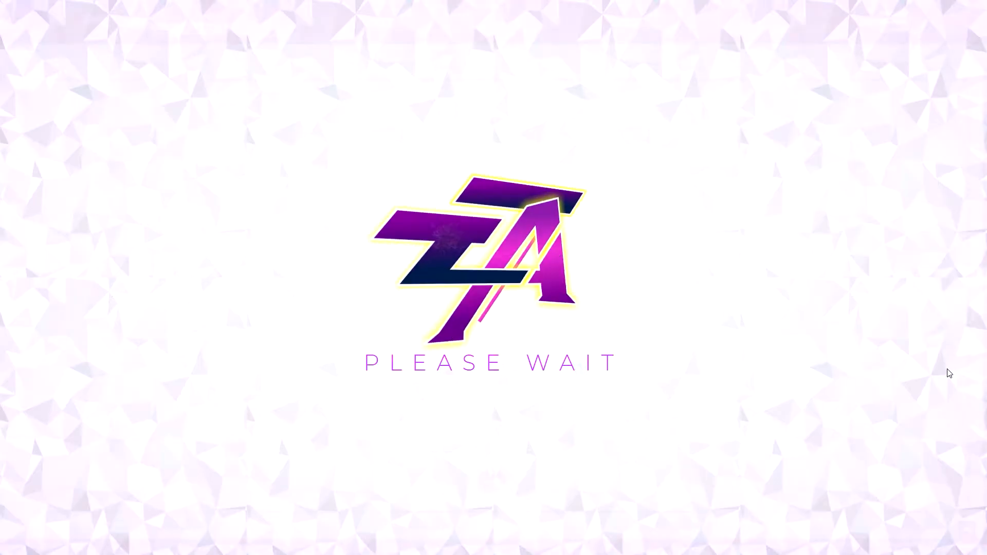
{"action": "left_click", "coordinate": [579, 254]}
{"action": "left_click", "coordinate": [565, 286]}
{"action": "left_click", "coordinate": [464, 358]}
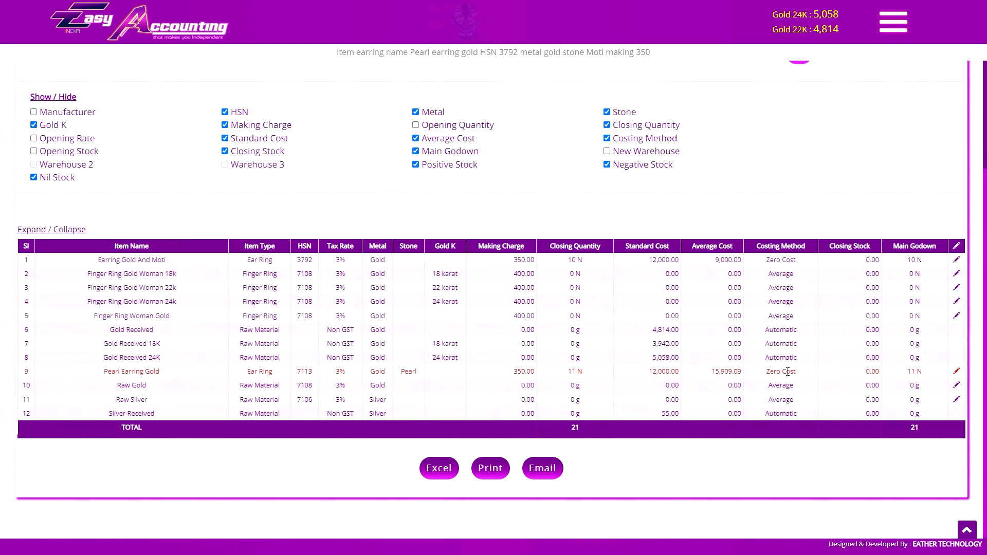
In a new ear ring item form, set the Main Godown warehouse quantity to 20
{"action": "left_click", "coordinate": [788, 371]}
{"action": "left_click", "coordinate": [236, 288]}
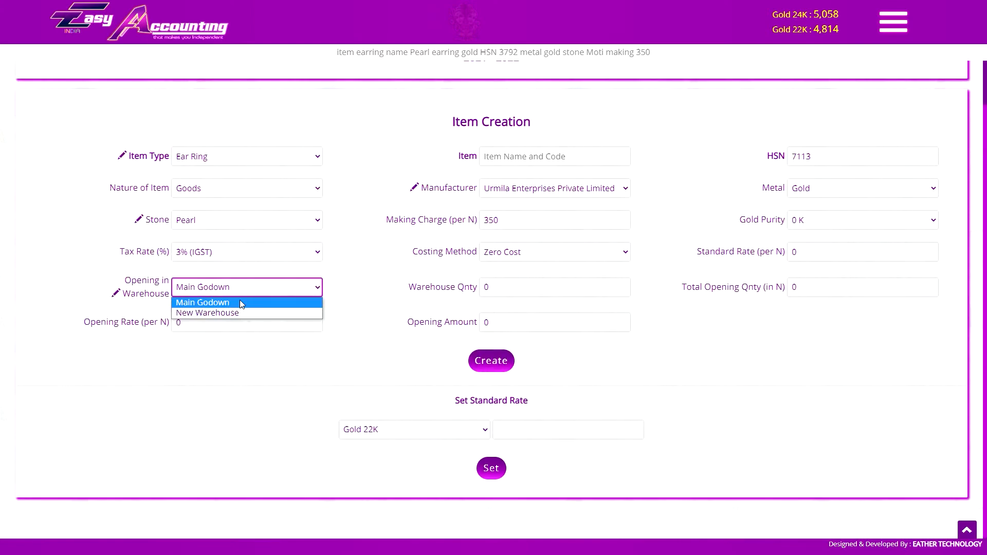
{"action": "left_click", "coordinate": [241, 289]}
{"action": "left_click", "coordinate": [242, 290]}
{"action": "left_click", "coordinate": [232, 302]}
{"action": "left_click", "coordinate": [531, 282]}
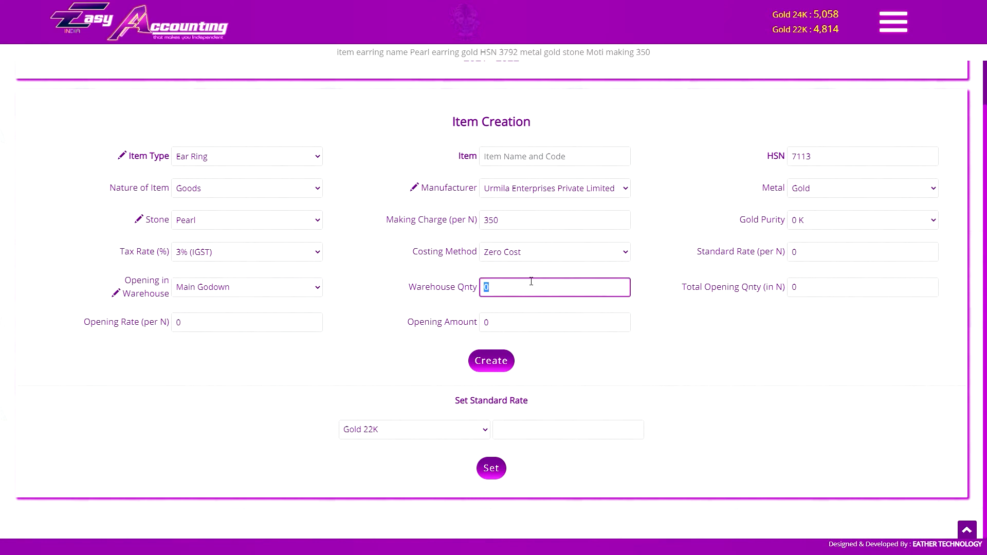
{"action": "type", "text": "2"}
{"action": "key", "text": "Tab"}
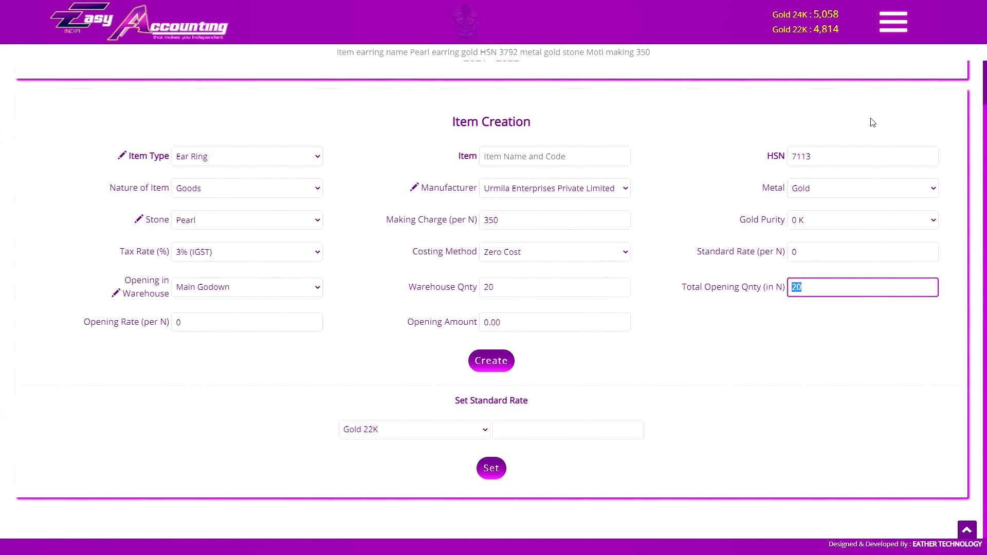
Select New Warehouse as the opening warehouse and set its quantity to 70
{"action": "left_click", "coordinate": [242, 286]}
{"action": "left_click", "coordinate": [249, 309]}
{"action": "left_click", "coordinate": [519, 283]}
{"action": "type", "text": "70"}
{"action": "key", "text": "Tab"}
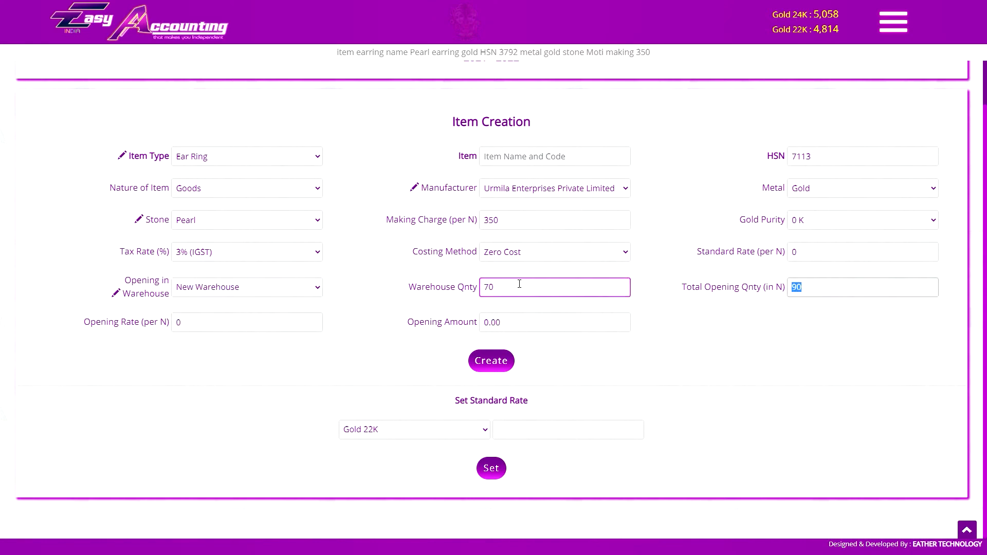
Switch the opening warehouse to Main Godown and back to New Warehouse to compare quantities
{"action": "key", "text": "Tab"}
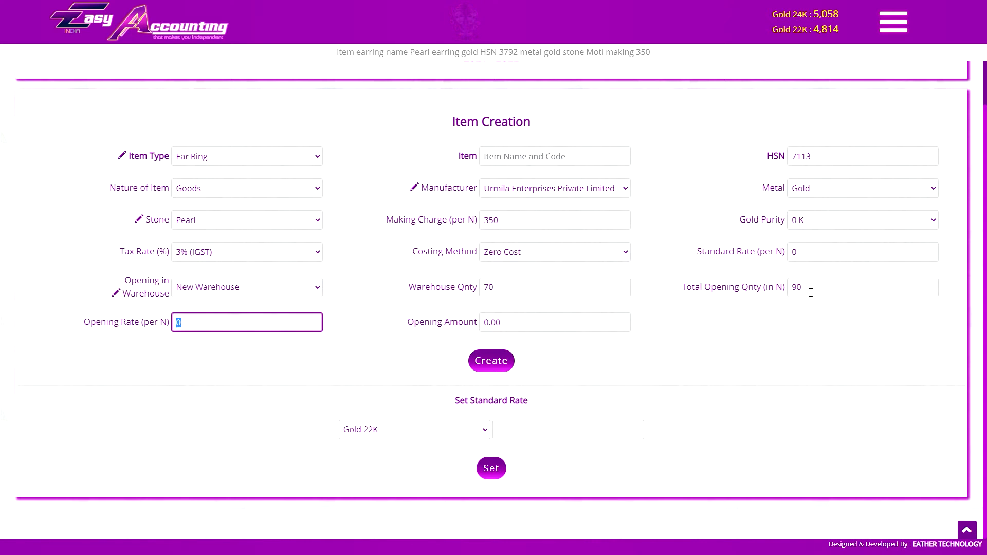
{"action": "left_click", "coordinate": [282, 287]}
{"action": "left_click", "coordinate": [263, 298]}
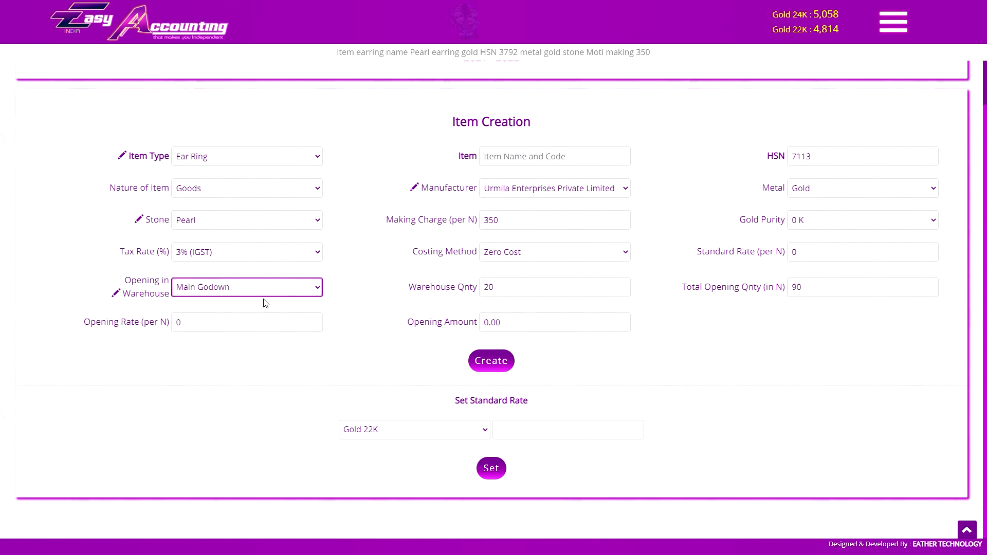
{"action": "left_click", "coordinate": [292, 288]}
{"action": "left_click", "coordinate": [288, 309]}
Set the opening rate per piece to 11600
{"action": "left_click", "coordinate": [257, 320]}
{"action": "type", "text": "116"}
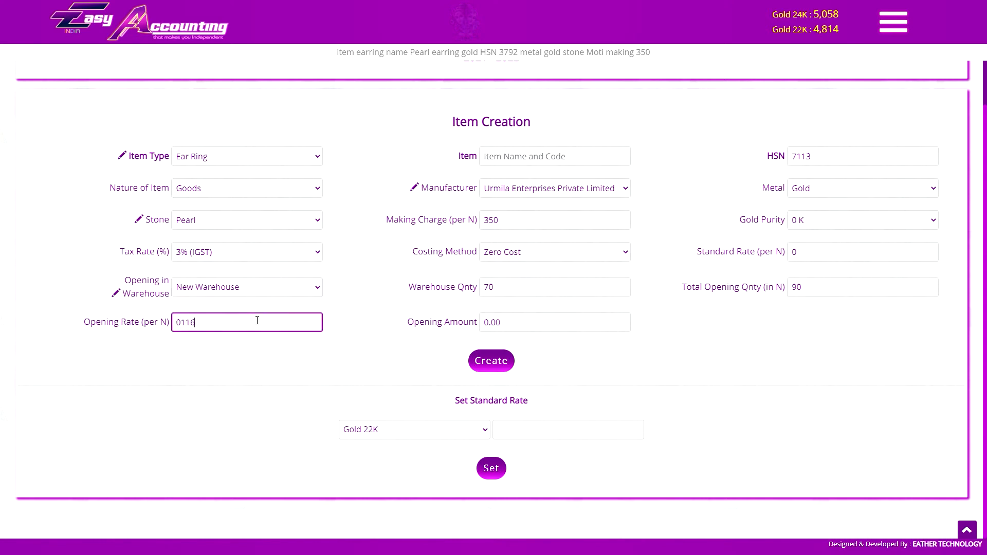
{"action": "type", "text": "00"}
{"action": "key", "text": "Tab"}
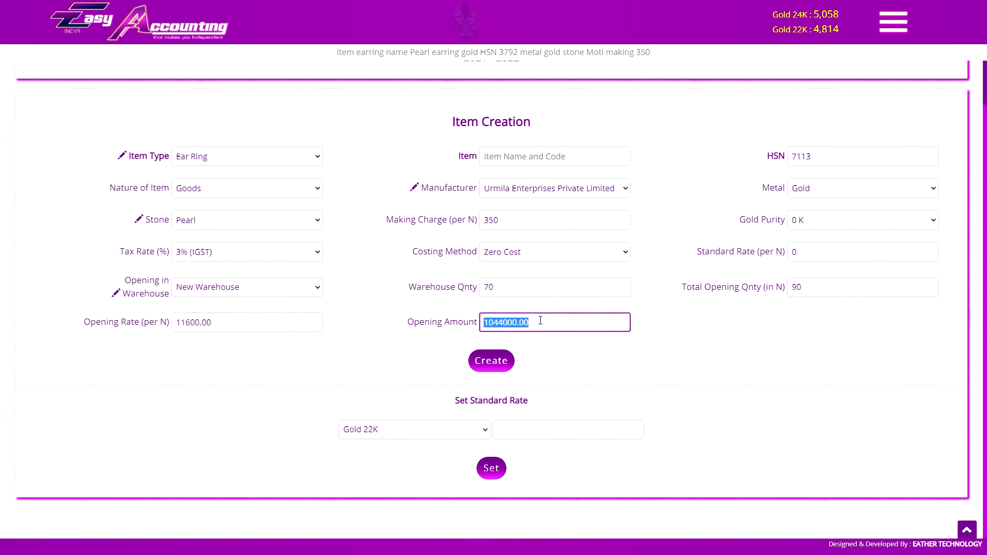
Set the opening amount to 1184900 and create the item
{"action": "left_click", "coordinate": [505, 323]}
{"action": "left_click_drag", "start_coordinate": [495, 324], "coordinate": [499, 325]}
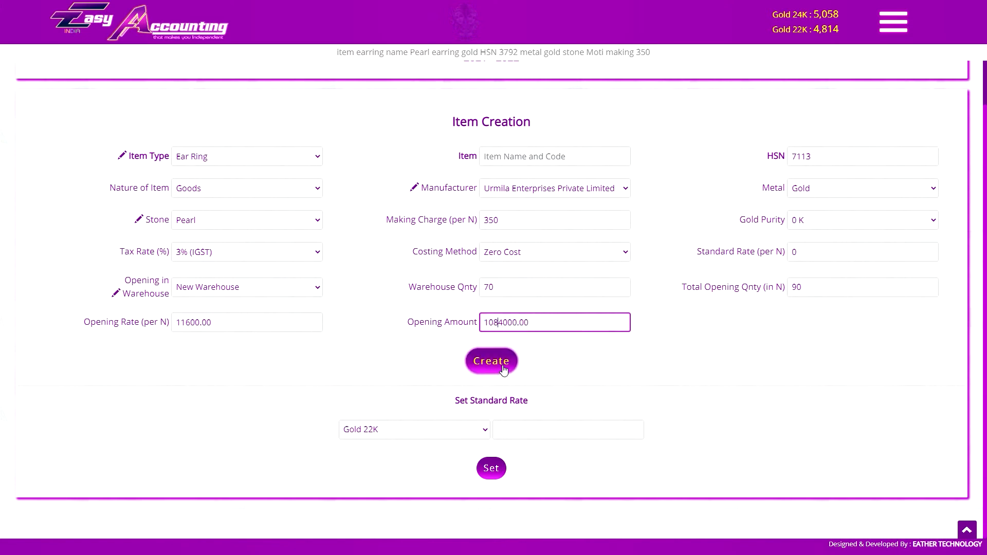
{"action": "type", "text": "9"}
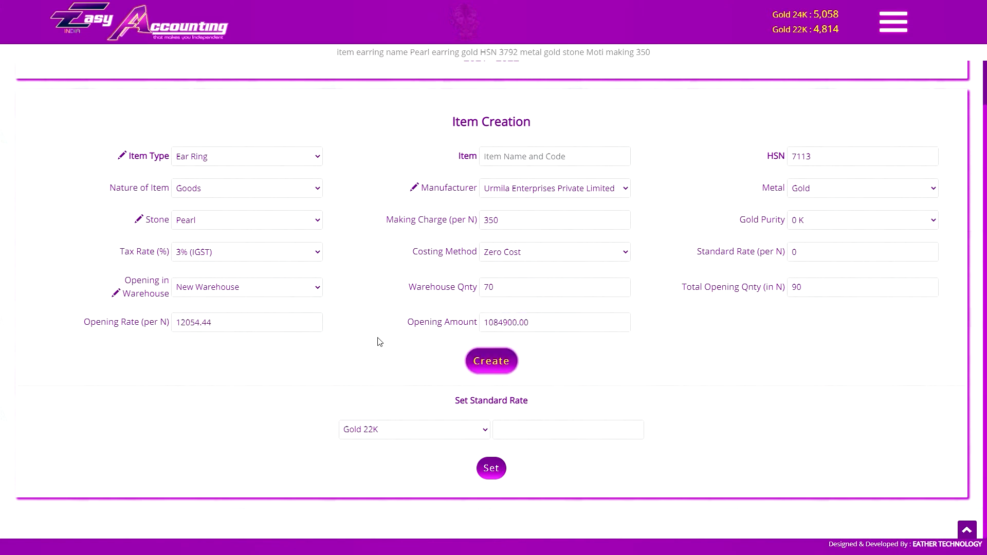
{"action": "double_click", "coordinate": [493, 324]}
{"action": "left_click_drag", "start_coordinate": [488, 324], "coordinate": [492, 325]}
{"action": "type", "text": "1"}
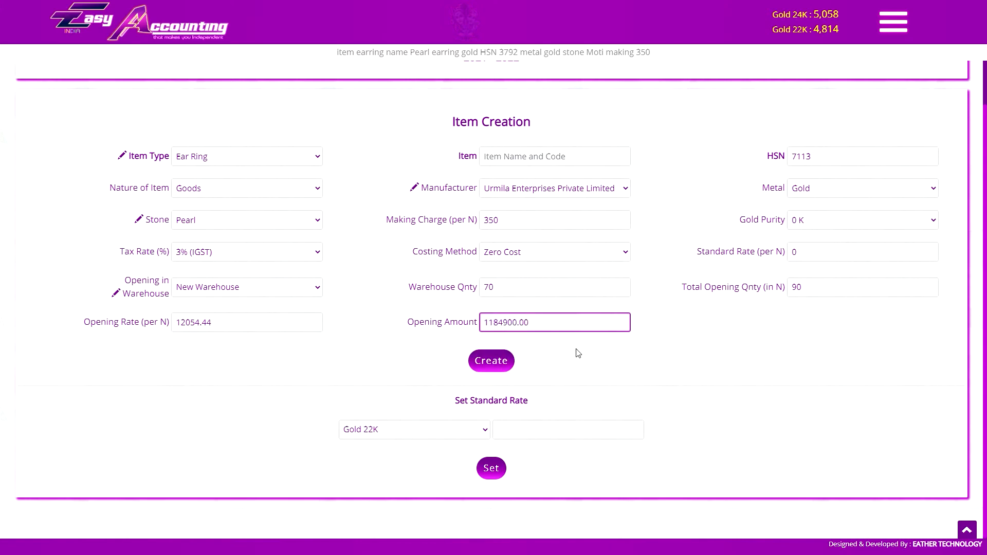
{"action": "left_click", "coordinate": [576, 350]}
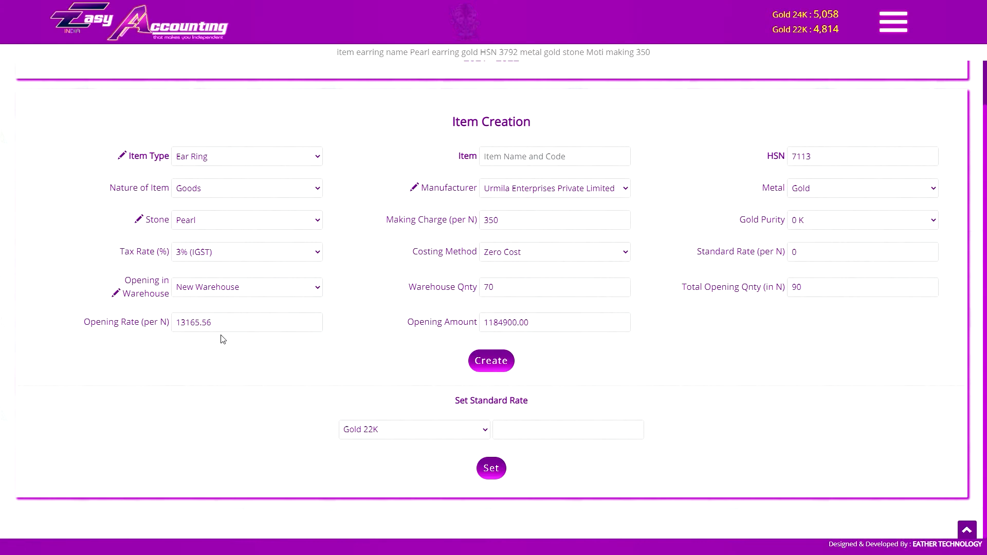
{"action": "left_click", "coordinate": [506, 364]}
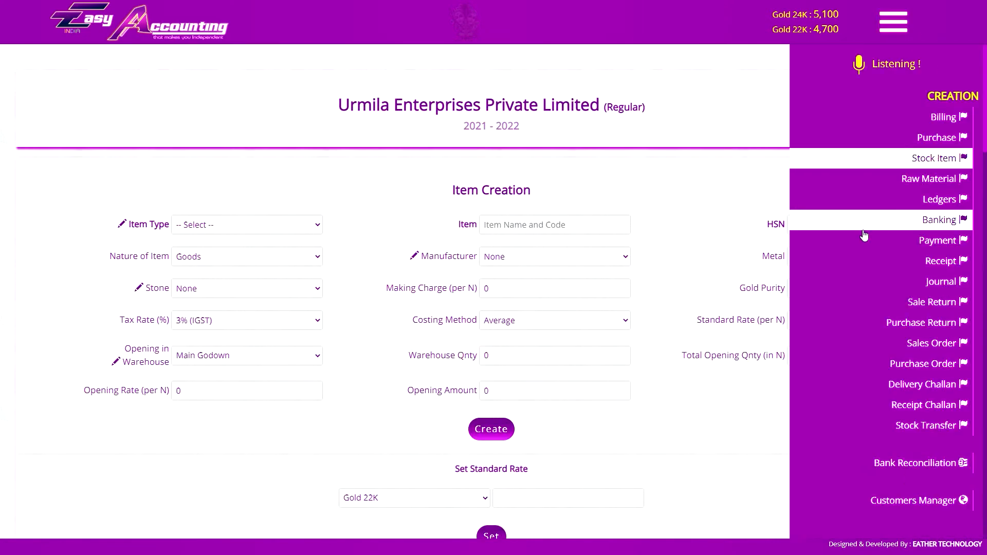
Open the raw items creation form and review its item type and material type options
{"action": "left_click", "coordinate": [919, 183]}
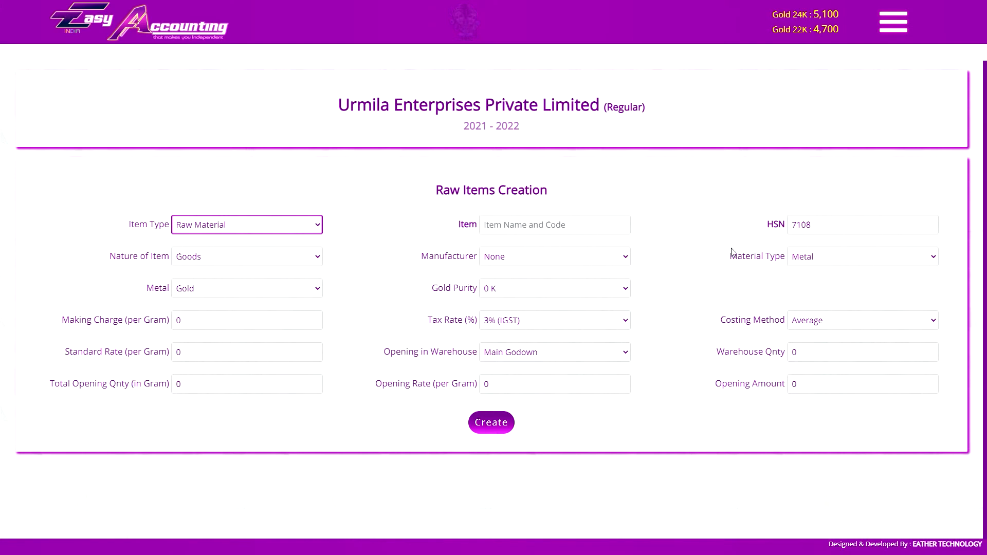
{"action": "left_click", "coordinate": [822, 225]}
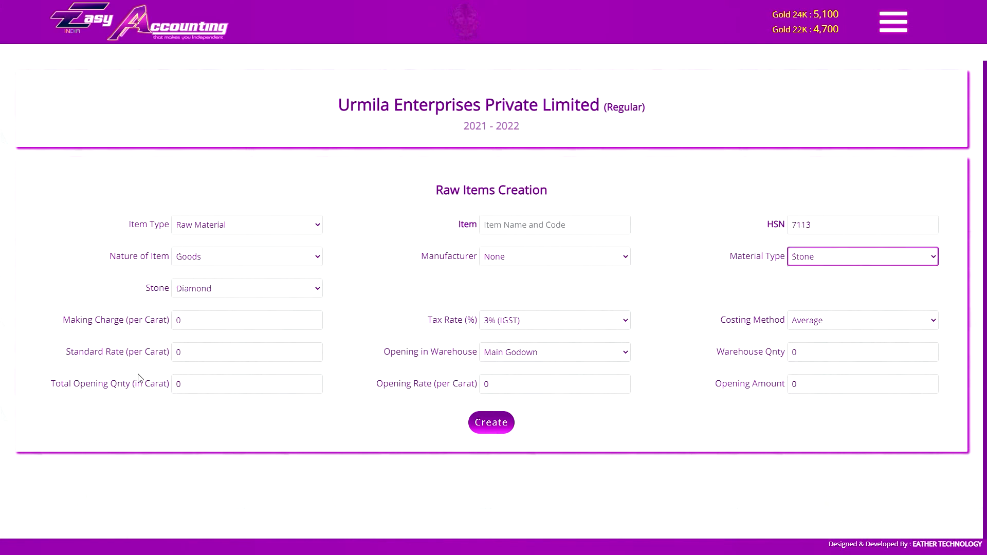
{"action": "left_click", "coordinate": [683, 266]}
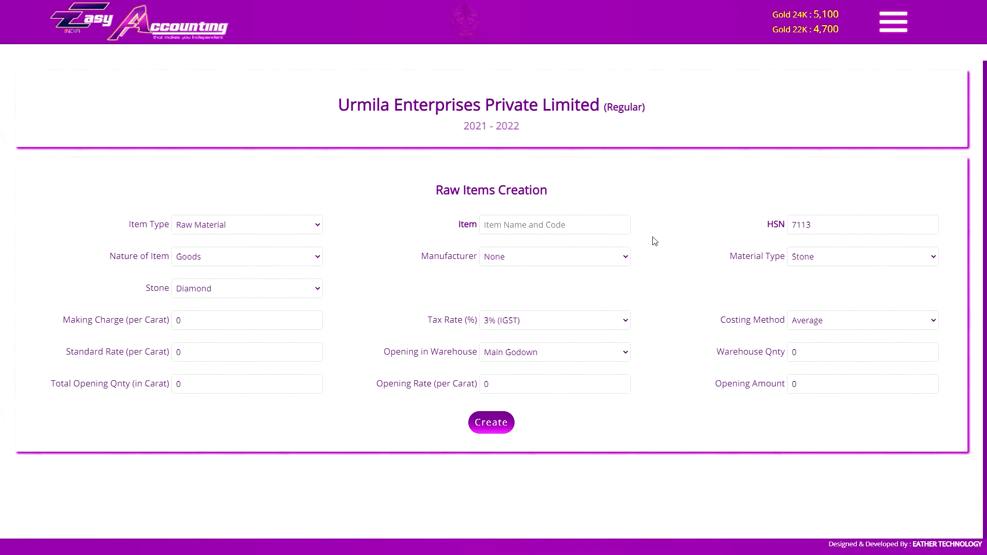
{"action": "left_click", "coordinate": [248, 226]}
{"action": "left_click", "coordinate": [280, 213]}
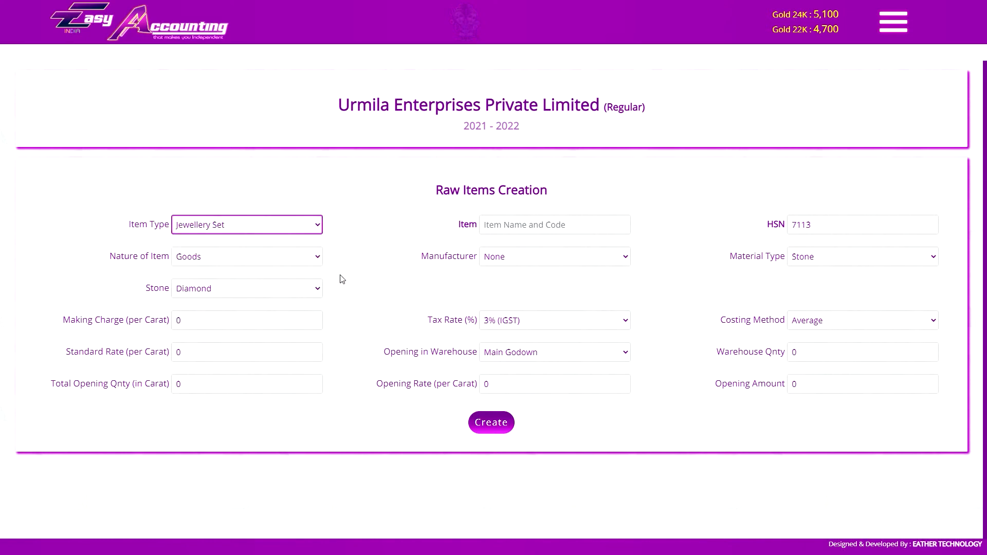
{"action": "left_click", "coordinate": [274, 222]}
{"action": "left_click", "coordinate": [260, 240]}
Set the raw item's material type to Metal
{"action": "left_click", "coordinate": [817, 258]}
{"action": "left_click", "coordinate": [822, 258]}
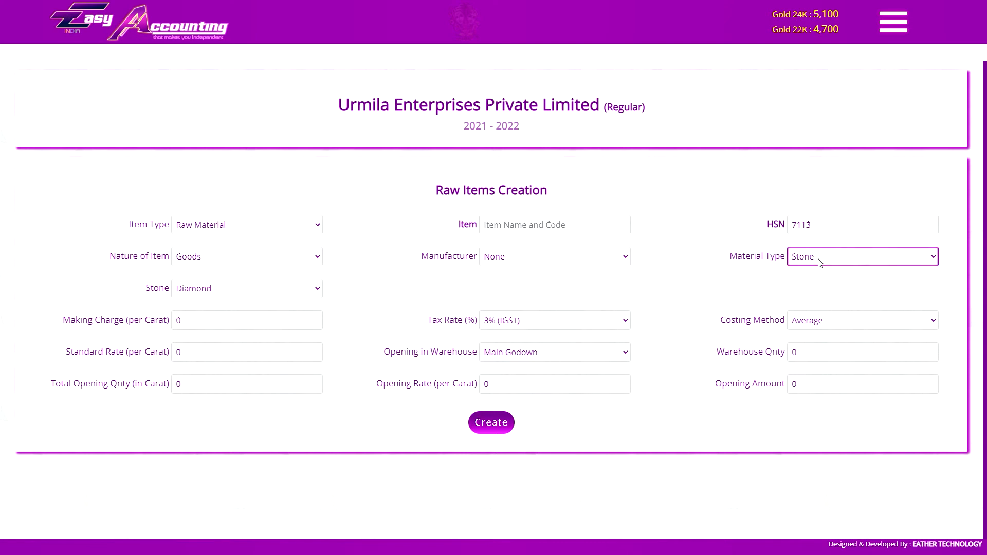
{"action": "left_click", "coordinate": [822, 258]}
{"action": "left_click", "coordinate": [818, 274]}
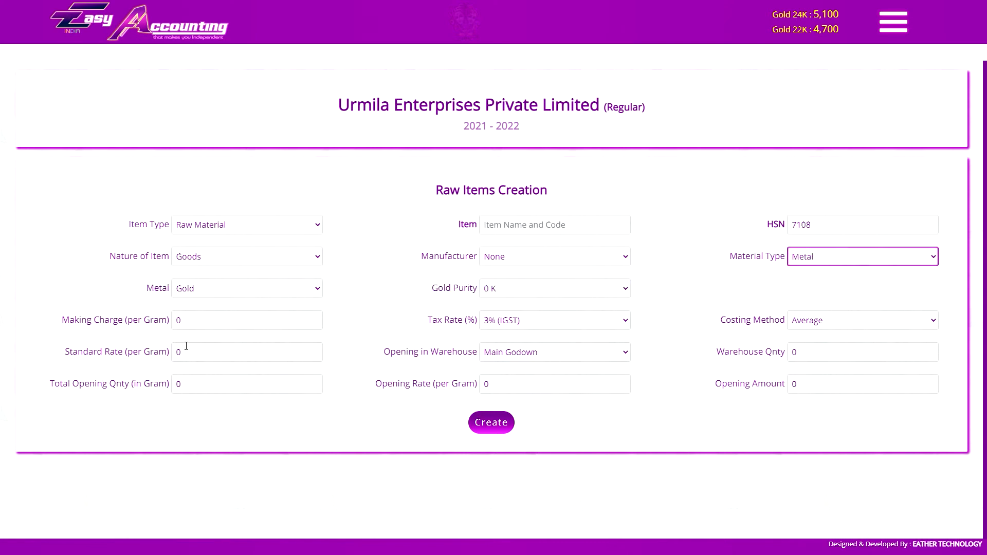
{"action": "left_click", "coordinate": [790, 264]}
{"action": "left_click", "coordinate": [804, 279]}
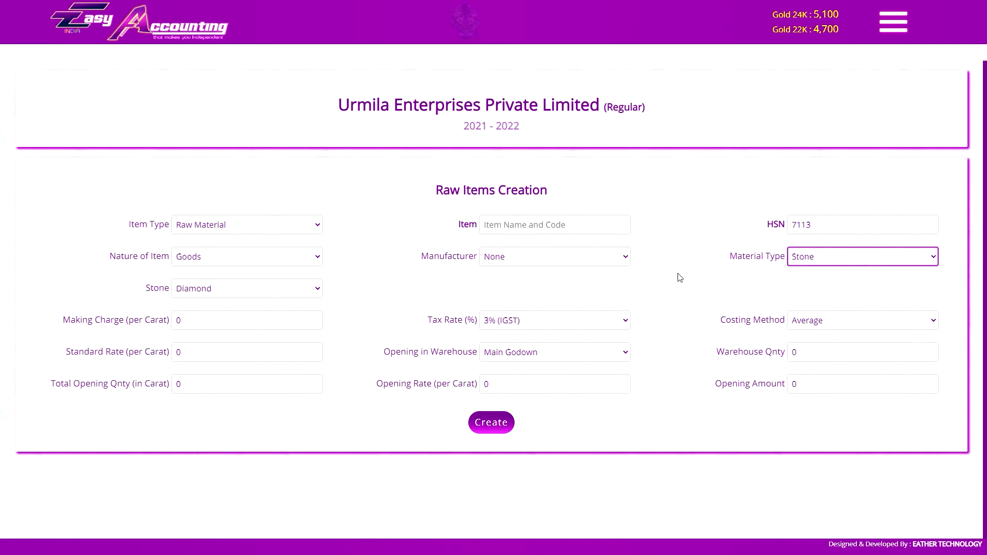
{"action": "key", "text": "Tab"}
{"action": "left_click", "coordinate": [793, 262]}
{"action": "left_click", "coordinate": [797, 272]}
Choose Gold as the raw item's metal and review the gold purity options
{"action": "left_click", "coordinate": [203, 293]}
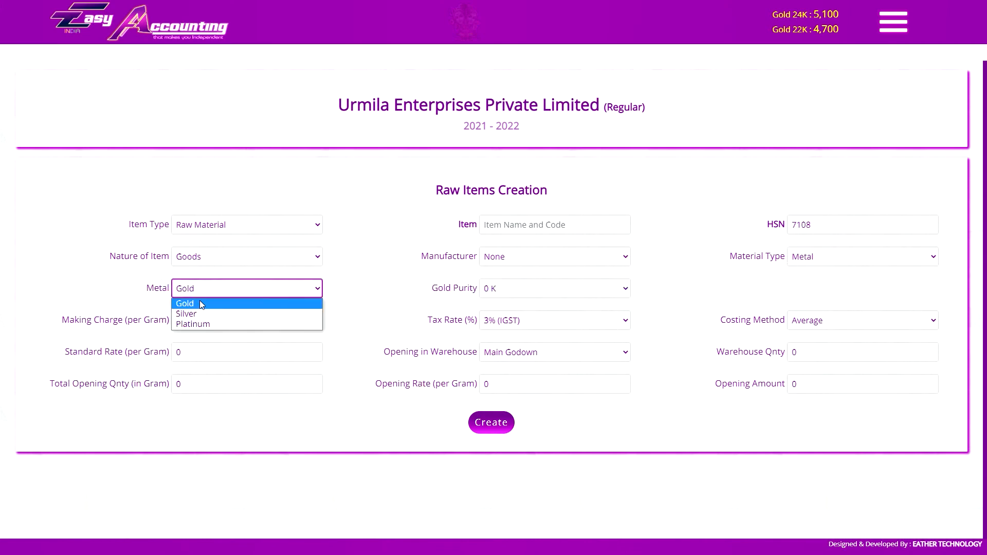
{"action": "left_click", "coordinate": [199, 301]}
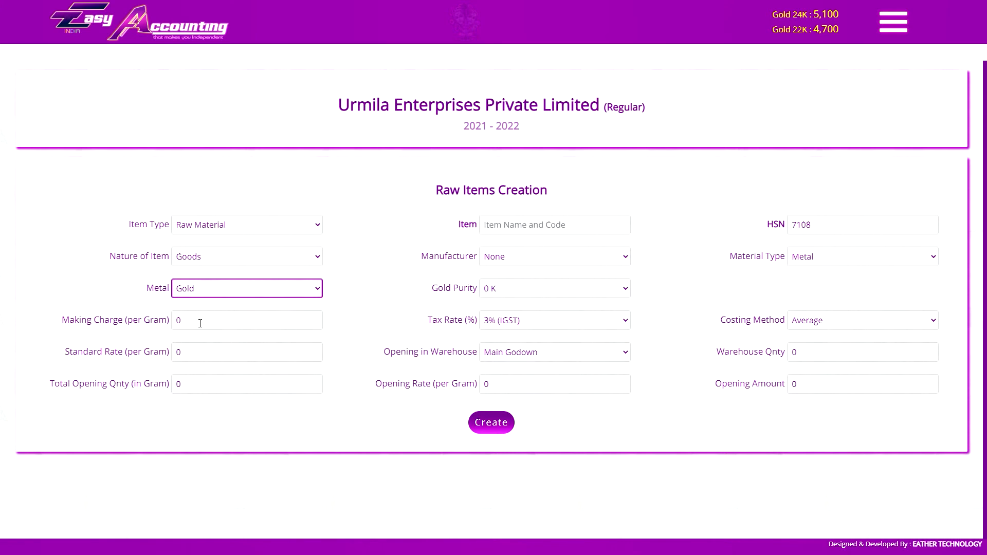
{"action": "left_click", "coordinate": [565, 290]}
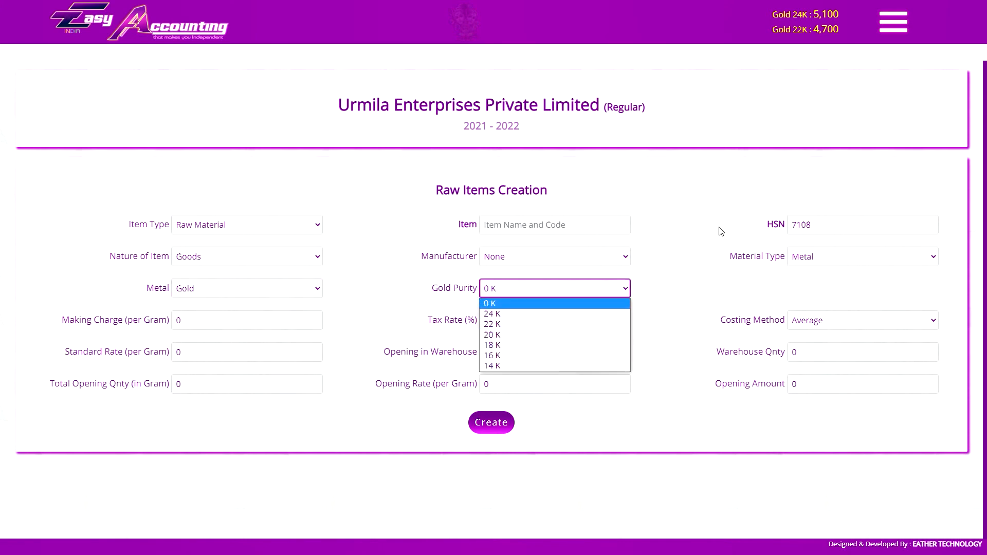
{"action": "left_click", "coordinate": [369, 293]}
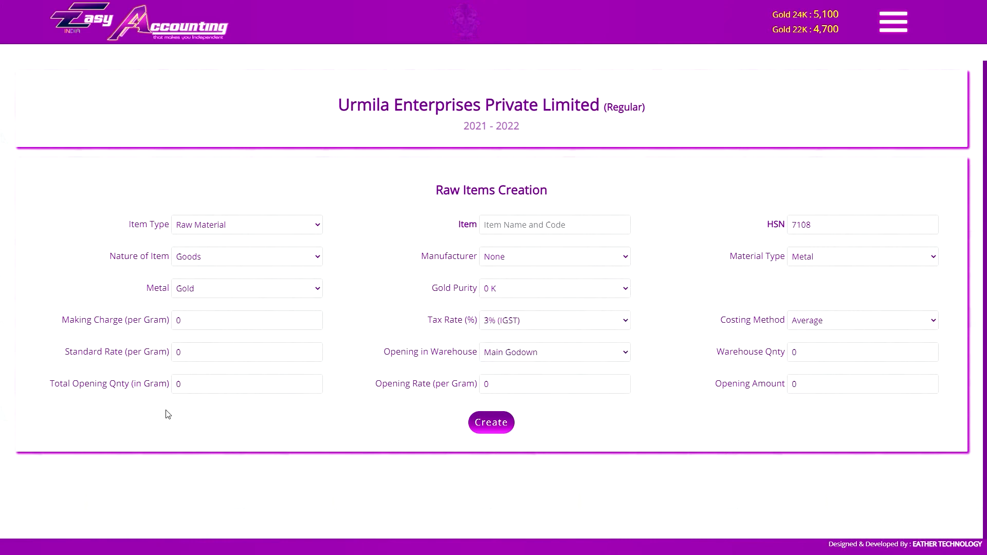
Set the raw item's costing method to Automatic
{"action": "left_click", "coordinate": [533, 353]}
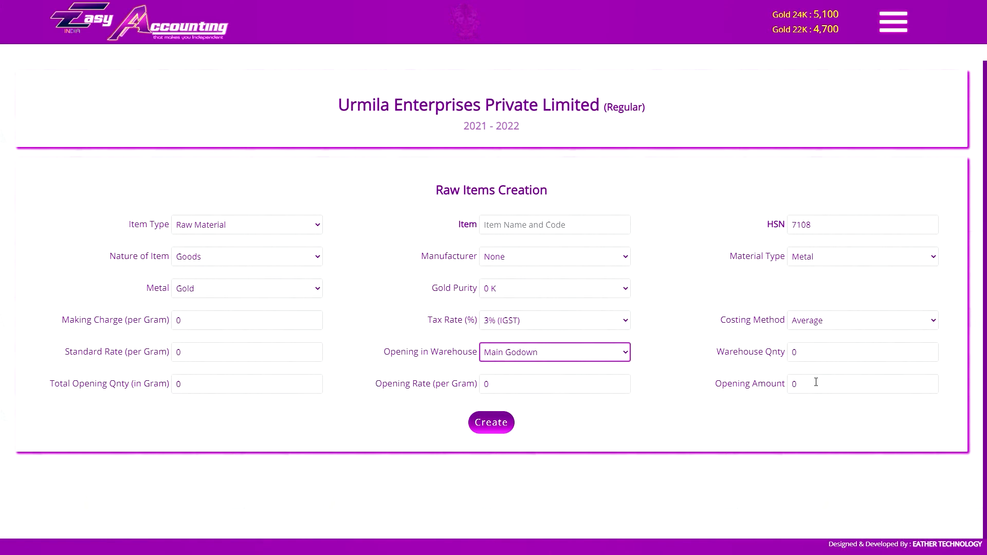
{"action": "left_click", "coordinate": [656, 325]}
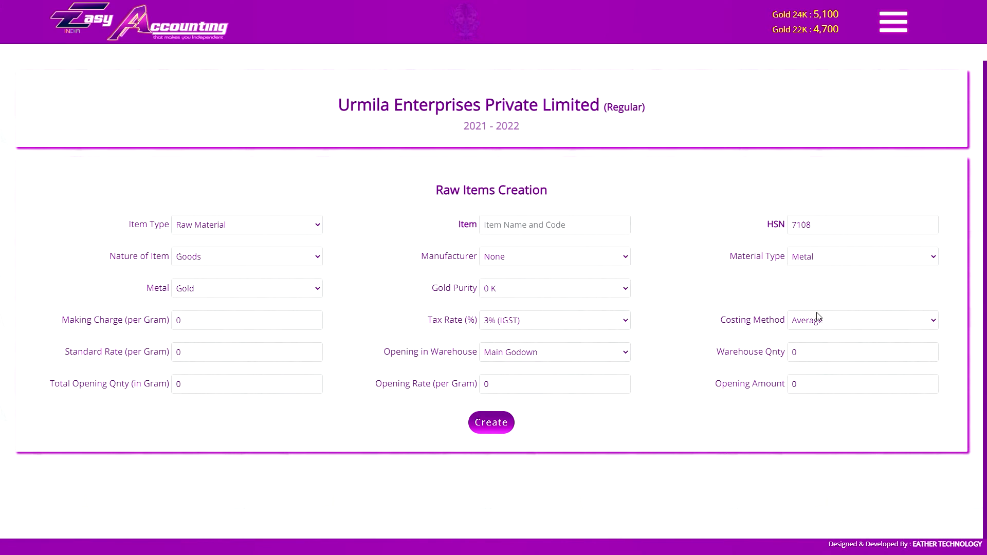
{"action": "left_click", "coordinate": [798, 321]}
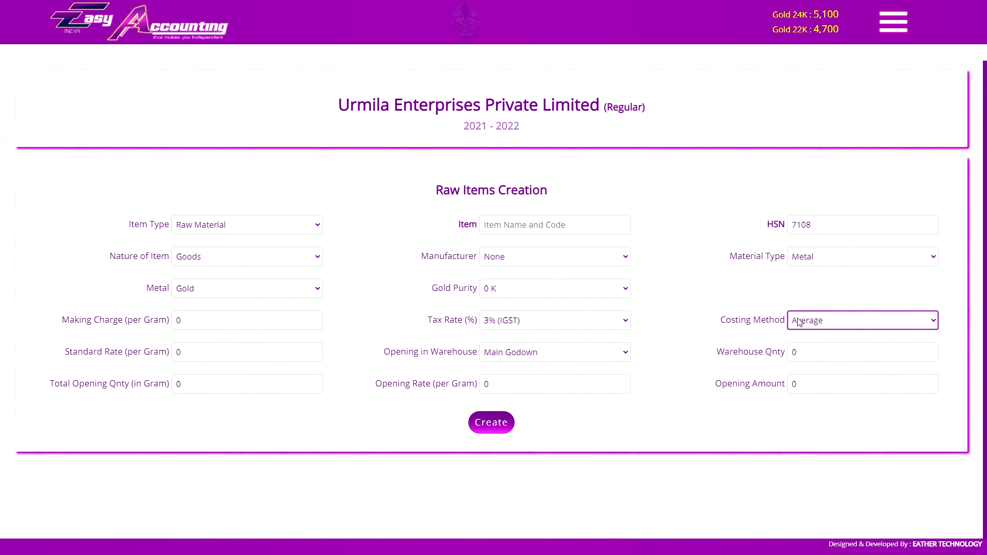
{"action": "left_click", "coordinate": [823, 256]}
{"action": "left_click", "coordinate": [823, 256]}
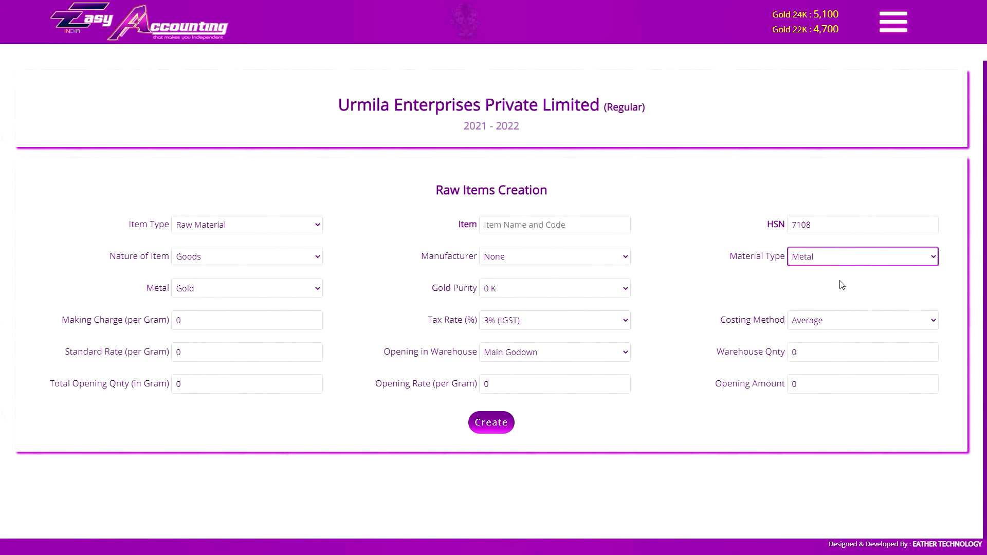
{"action": "left_click", "coordinate": [843, 324]}
{"action": "left_click", "coordinate": [823, 367]}
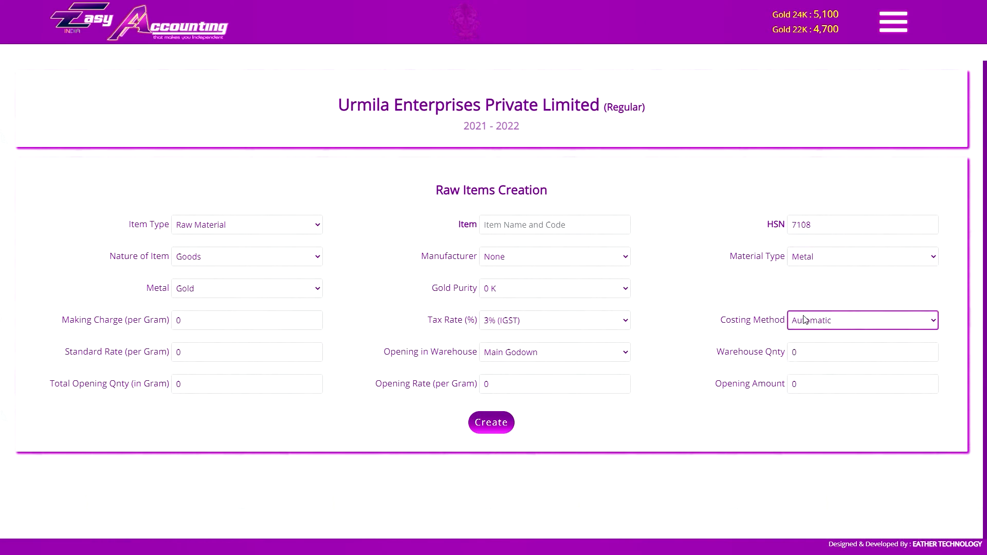
{"action": "left_click", "coordinate": [744, 281]}
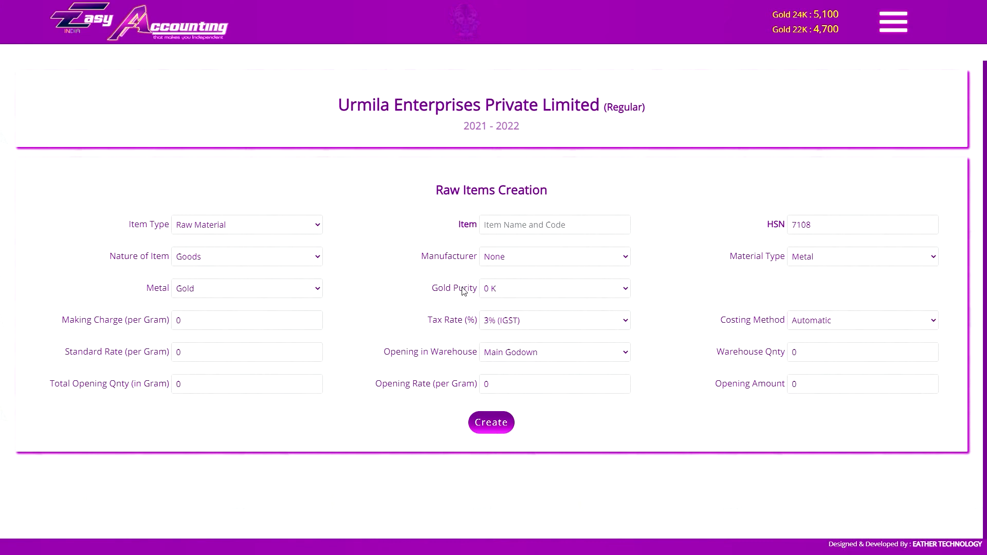
{"action": "left_click", "coordinate": [220, 296]}
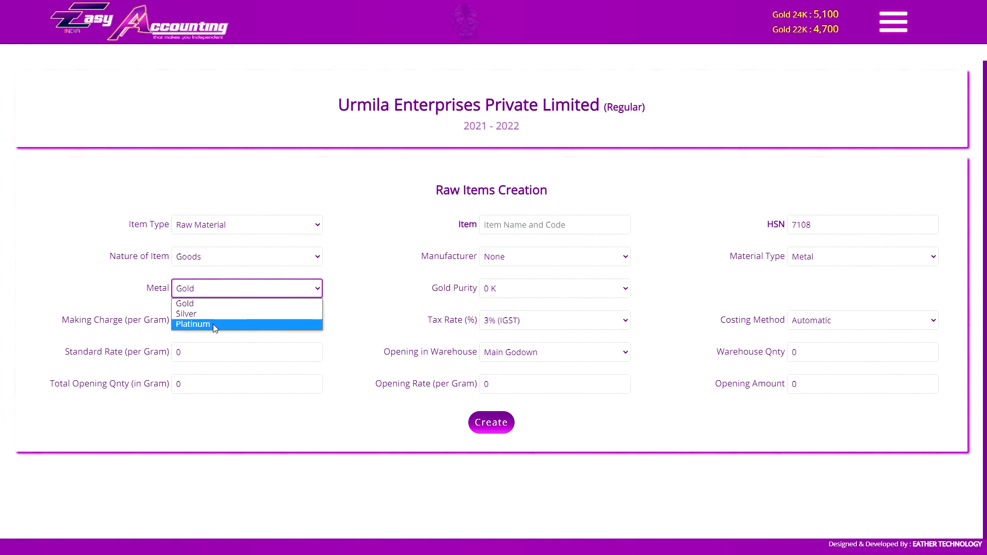
{"action": "left_click", "coordinate": [511, 295]}
{"action": "left_click", "coordinate": [580, 292]}
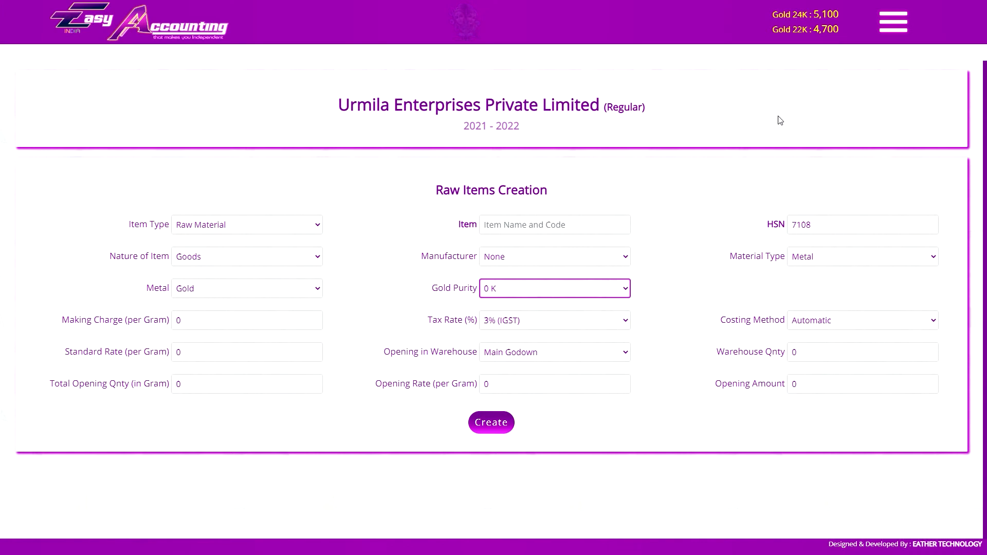
{"action": "key", "text": "alt+Left"}
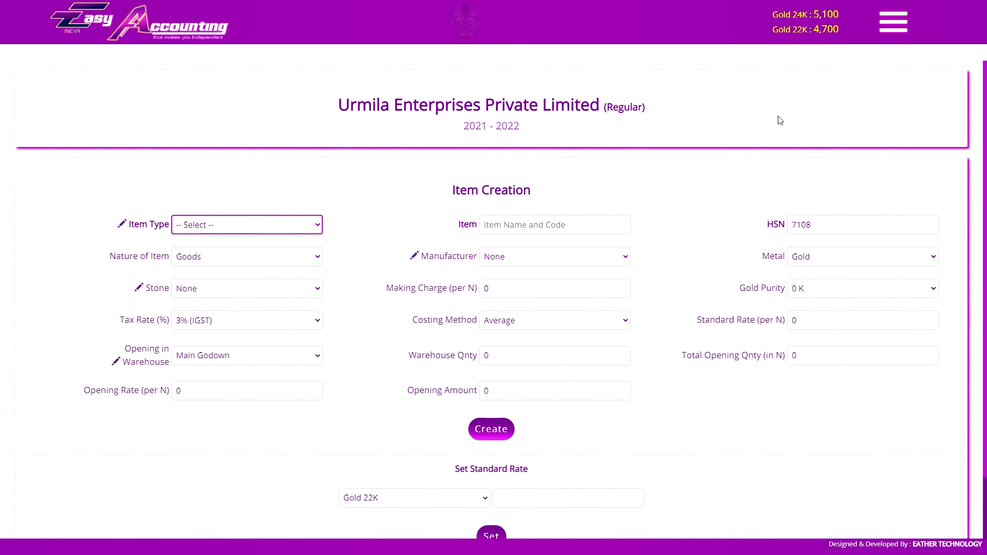
{"action": "key", "text": "alt+Right"}
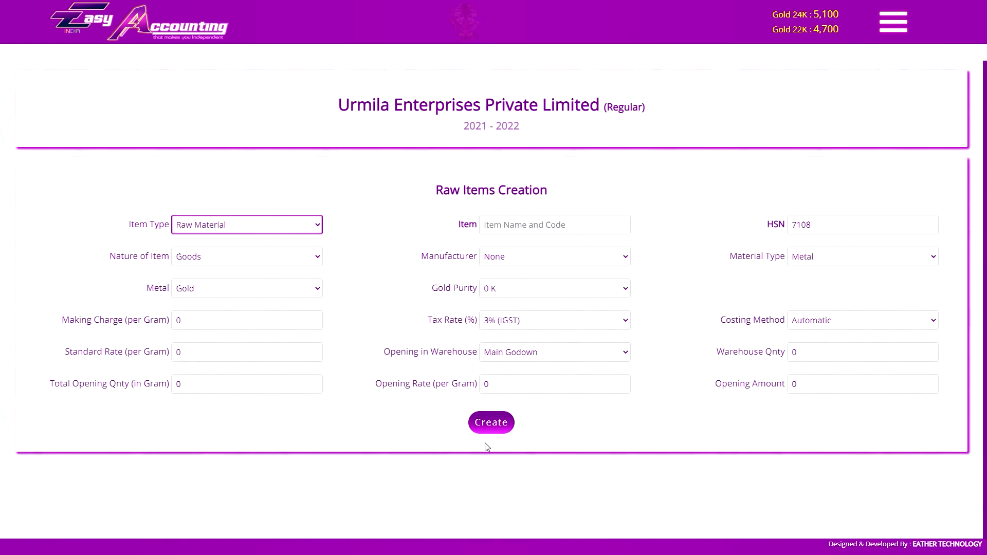
Set the raw item's gold purity to 22 K
{"action": "left_click", "coordinate": [685, 189]}
{"action": "left_click", "coordinate": [575, 289]}
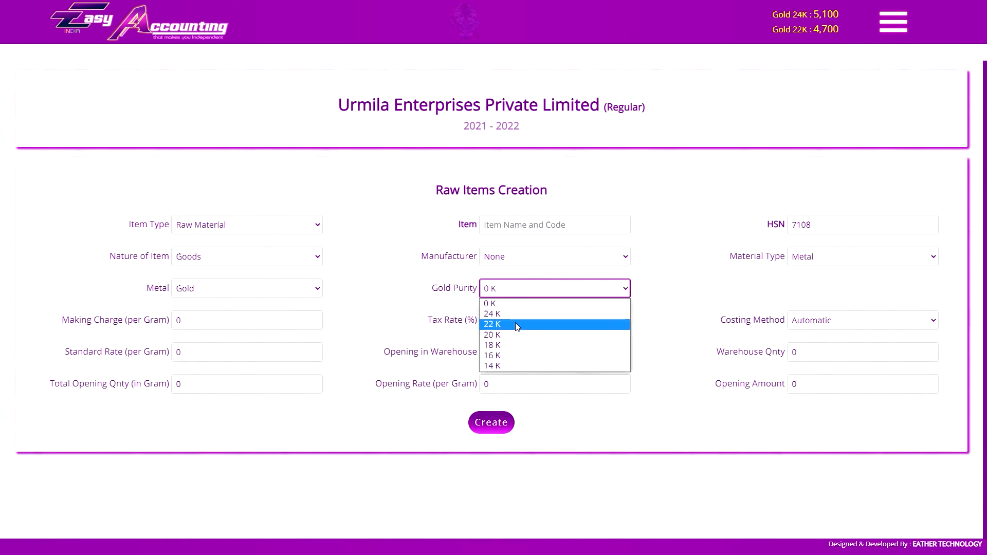
{"action": "left_click", "coordinate": [515, 324]}
{"action": "left_click", "coordinate": [845, 321]}
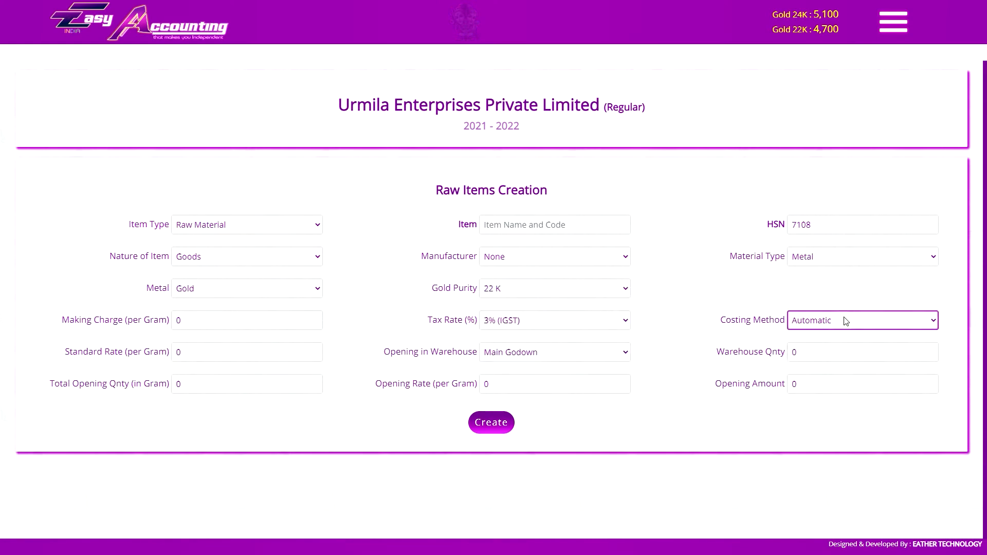
Name the raw item raw gold and create it
{"action": "left_click", "coordinate": [609, 226]}
{"action": "type", "text": "raw gold 22k"}
{"action": "left_click", "coordinate": [502, 422]}
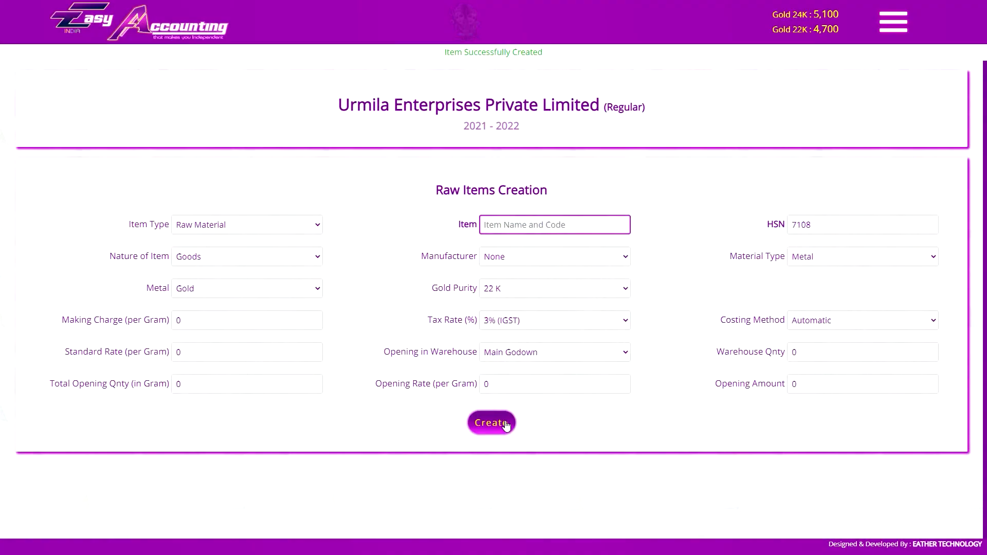
Set the standard rate for Gold 22K to 4000
{"action": "scroll", "coordinate": [302, 392], "scroll_direction": "down", "scroll_amount": 5}
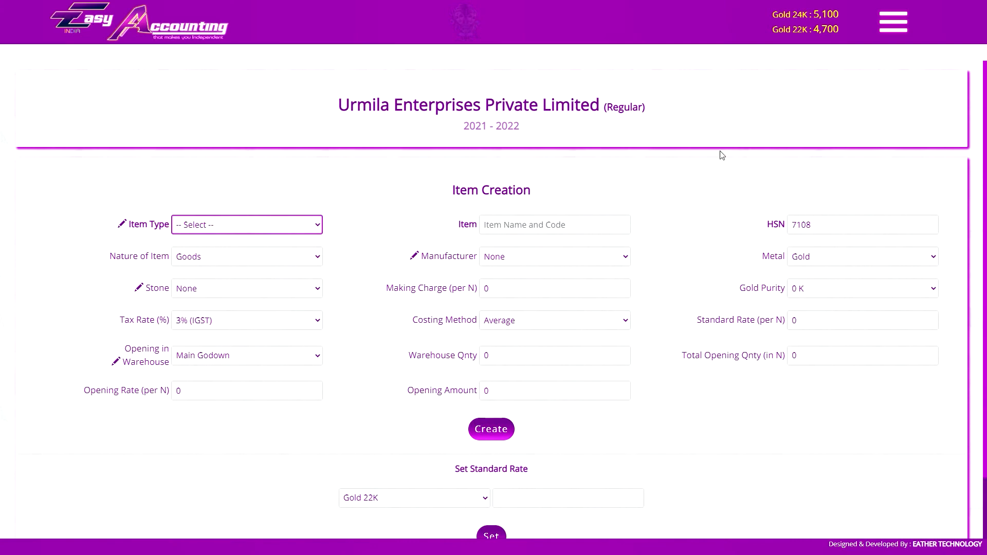
{"action": "scroll", "coordinate": [722, 156], "scroll_direction": "down", "scroll_amount": 2}
{"action": "left_click", "coordinate": [390, 430]}
{"action": "left_click", "coordinate": [386, 351]}
{"action": "left_click", "coordinate": [537, 430]}
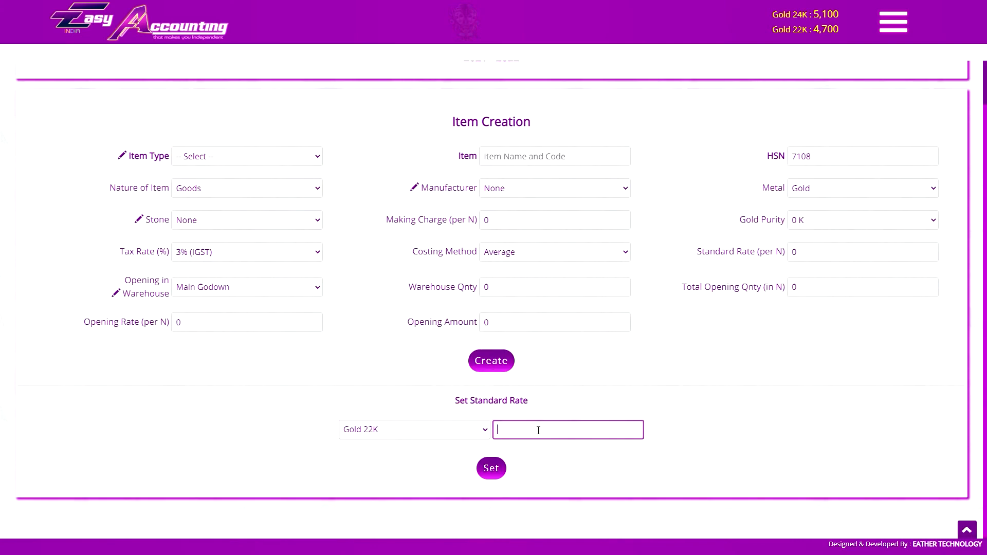
{"action": "type", "text": "4000"}
{"action": "key", "text": "Tab"}
{"action": "key", "text": "Return"}
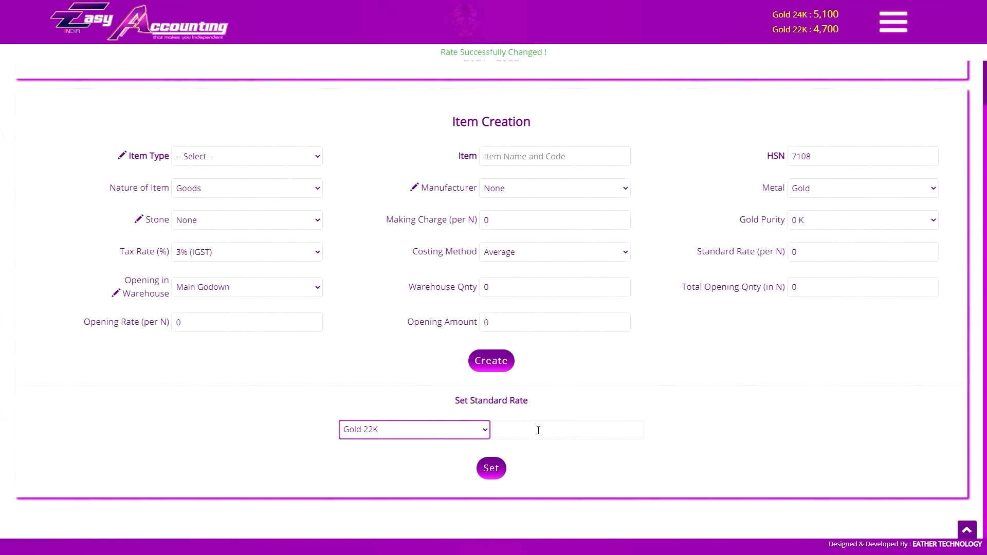
Review the list of stock items and their costing details
{"action": "key", "text": "alt+Left"}
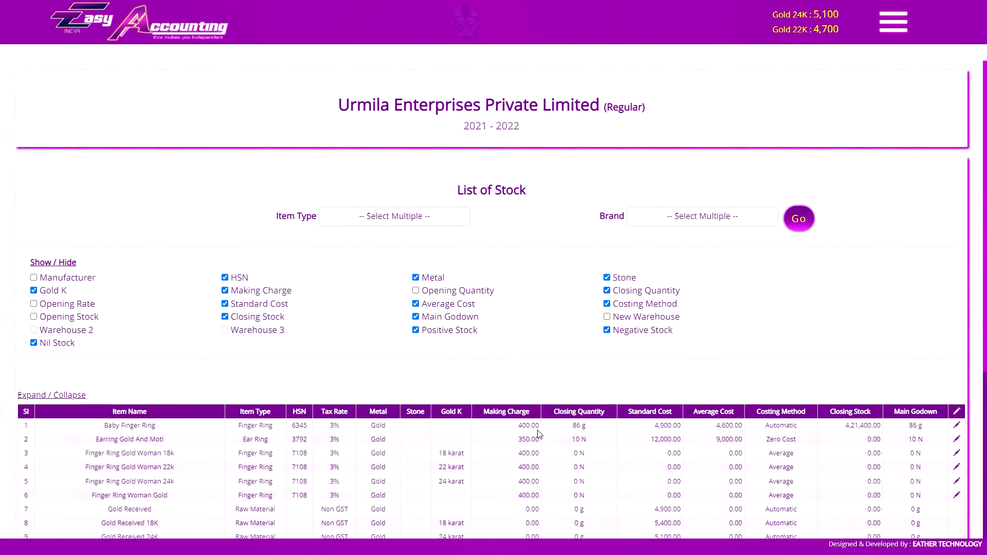
{"action": "scroll", "coordinate": [557, 368], "scroll_direction": "down", "scroll_amount": 1}
{"action": "scroll", "coordinate": [557, 368], "scroll_direction": "down", "scroll_amount": 4}
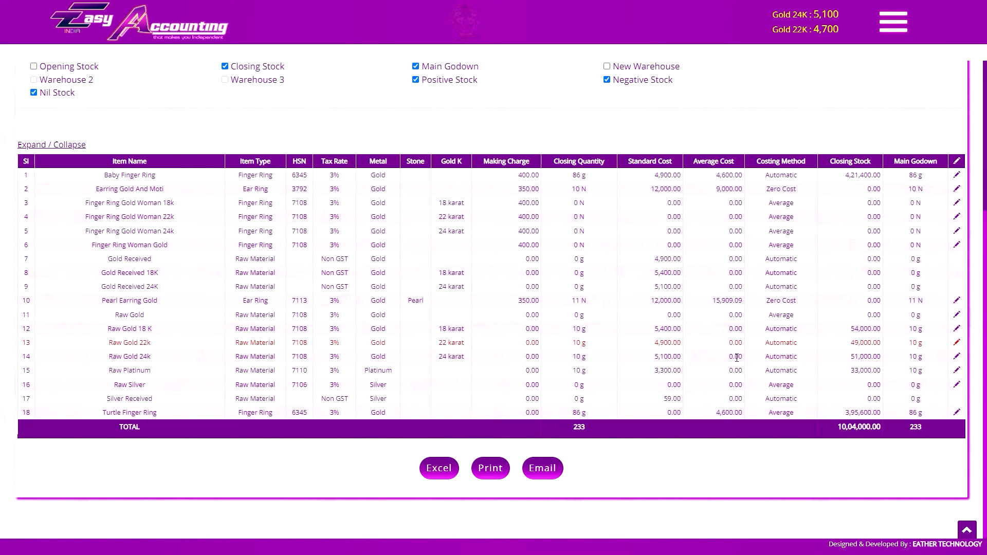
Review the material type and metal options for a new raw item
{"action": "key", "text": "alt+Left"}
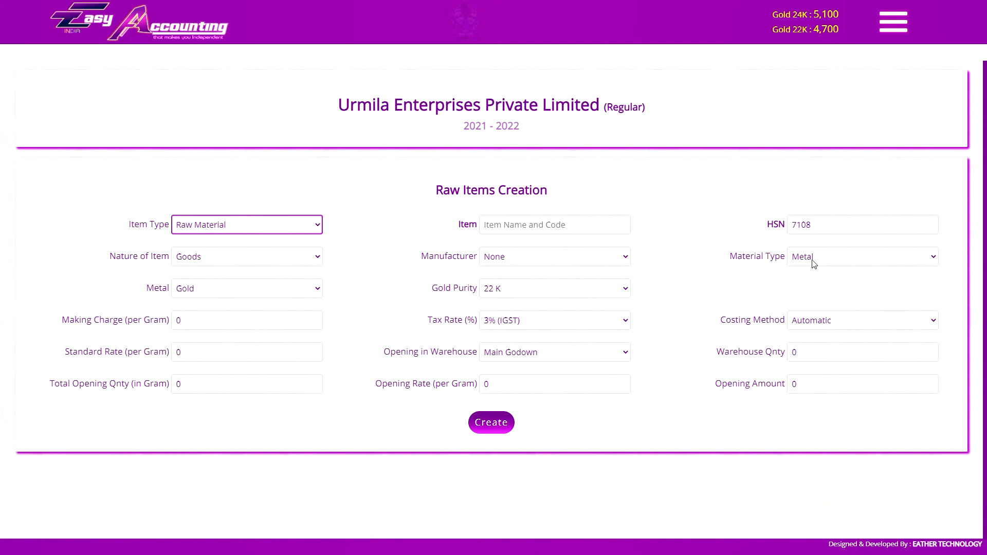
{"action": "left_click", "coordinate": [851, 263]}
{"action": "left_click", "coordinate": [852, 259]}
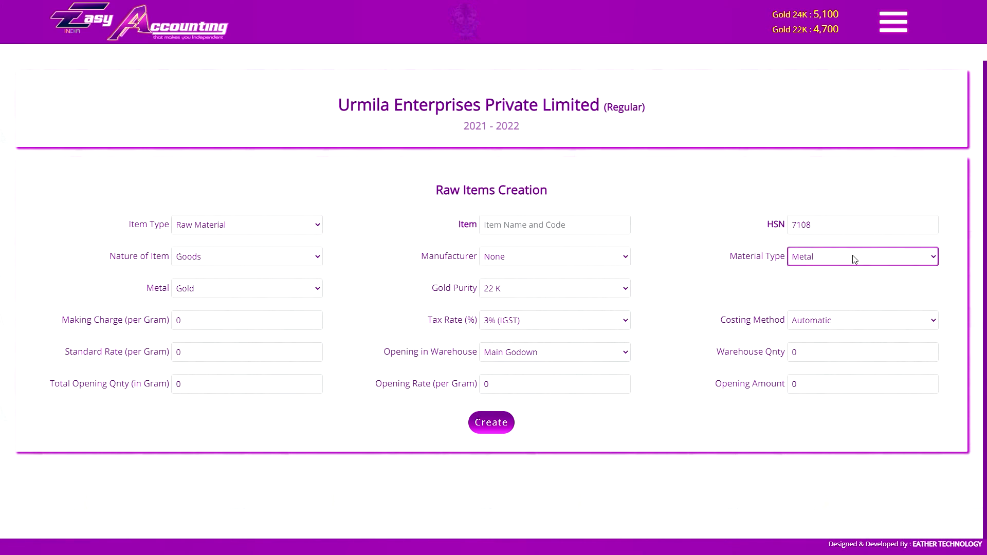
{"action": "left_click", "coordinate": [917, 259]}
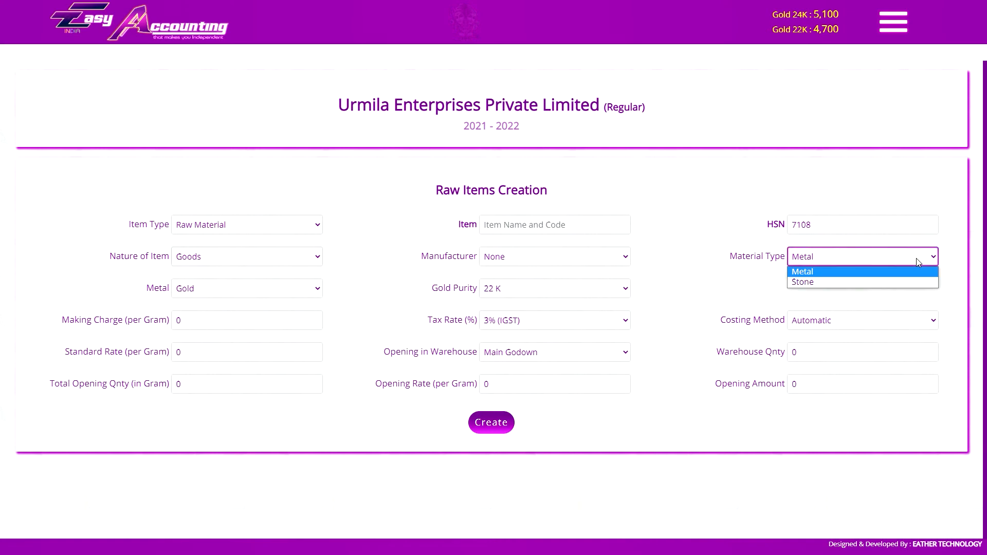
{"action": "left_click", "coordinate": [917, 262]}
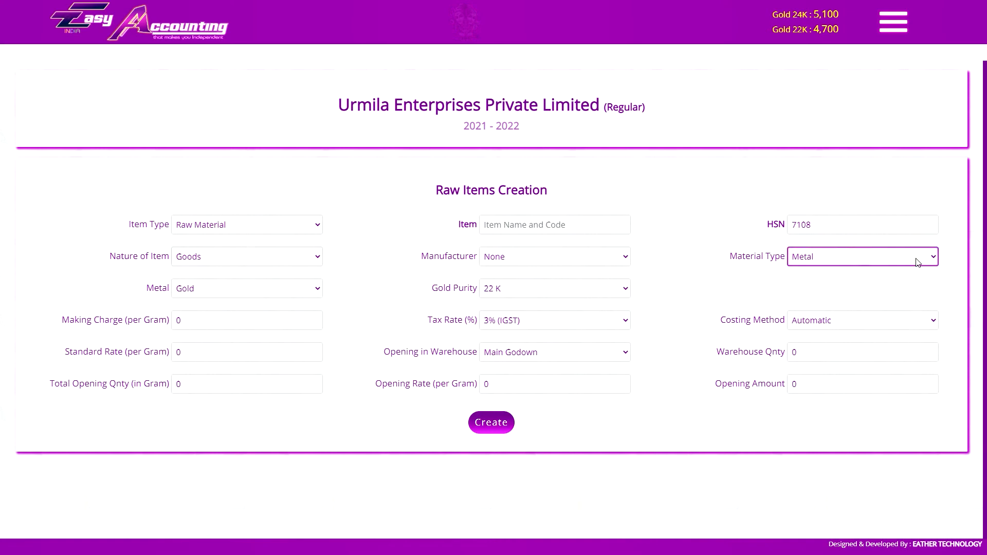
{"action": "left_click", "coordinate": [257, 288]}
{"action": "left_click", "coordinate": [264, 314]}
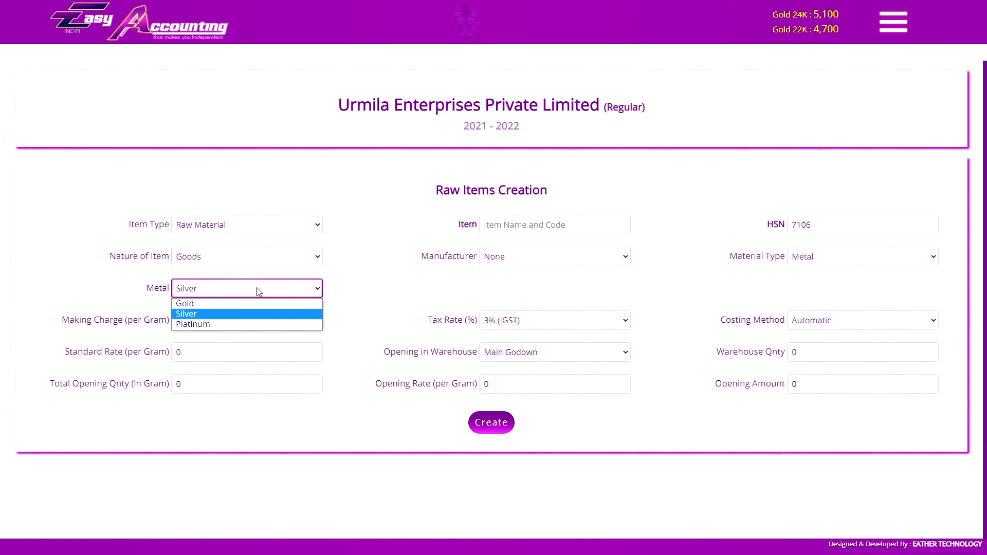
{"action": "left_click", "coordinate": [258, 291]}
{"action": "key", "text": "Up"}
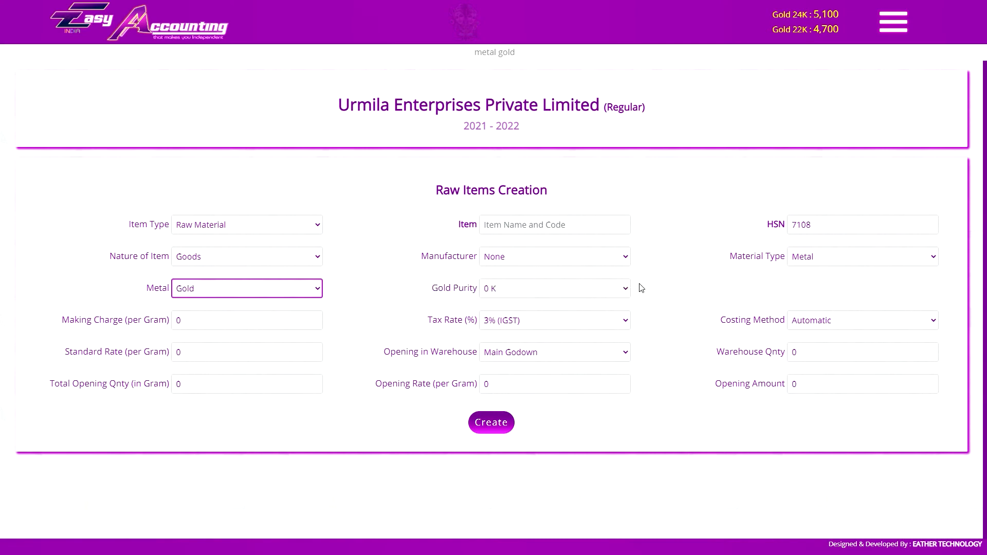
Set the material type to Stone with Diamond as the stone
{"action": "left_click", "coordinate": [250, 288]}
{"action": "left_click", "coordinate": [258, 290]}
{"action": "left_click", "coordinate": [862, 258]}
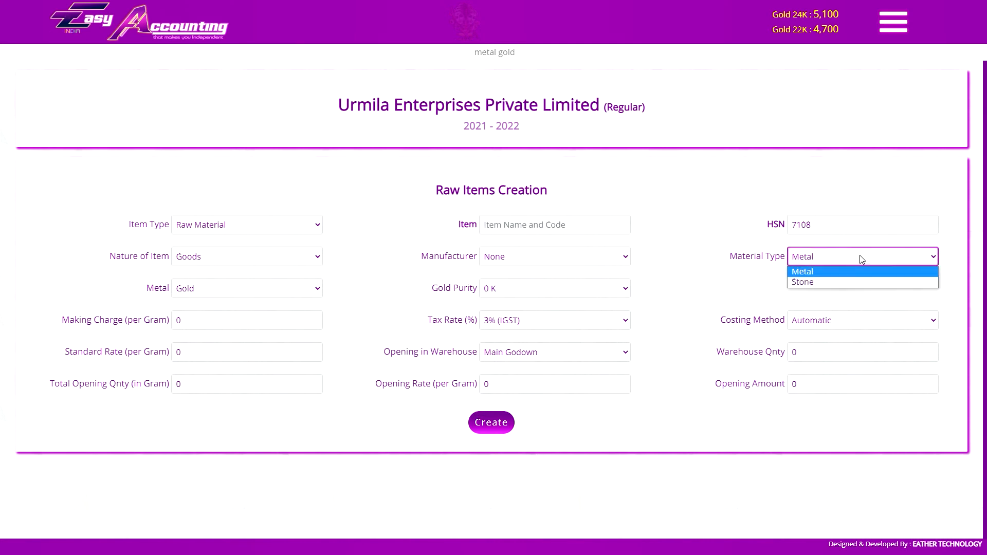
{"action": "left_click", "coordinate": [862, 259]}
{"action": "left_click", "coordinate": [298, 287]}
{"action": "left_click", "coordinate": [298, 288]}
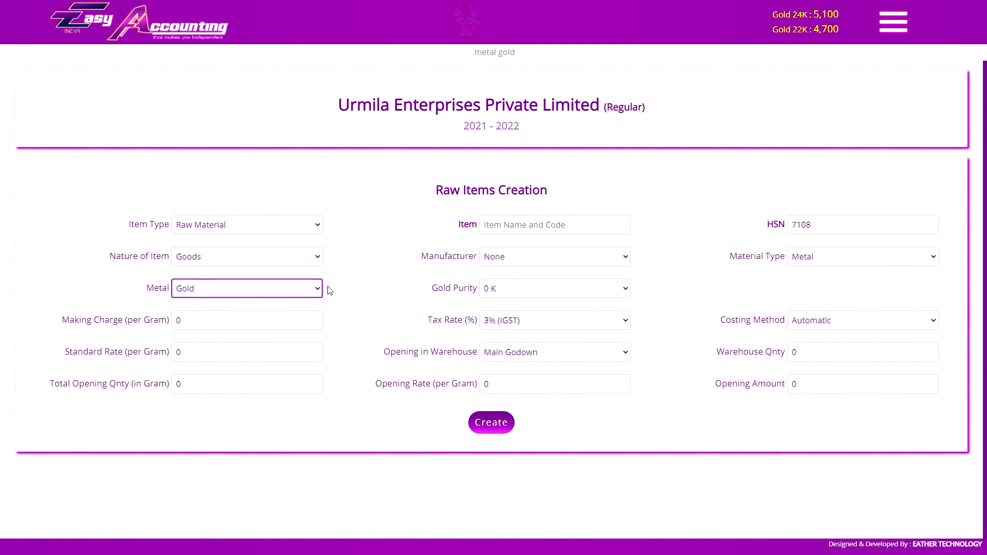
{"action": "left_click", "coordinate": [384, 283]}
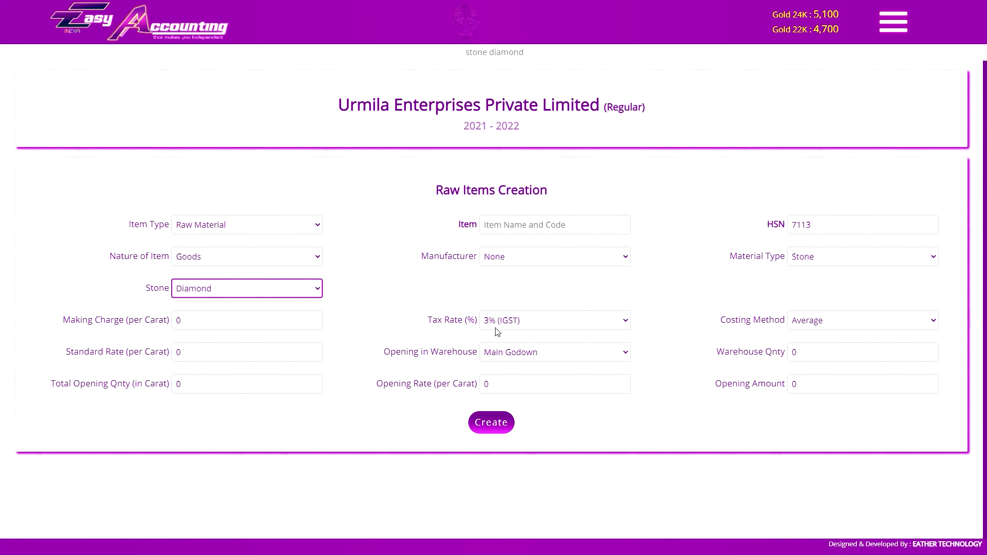
Create the finger ring for men item, Tanishq, HSN 6345, 86 g opening quantity at 4600 per gram
{"action": "left_click", "coordinate": [819, 352]}
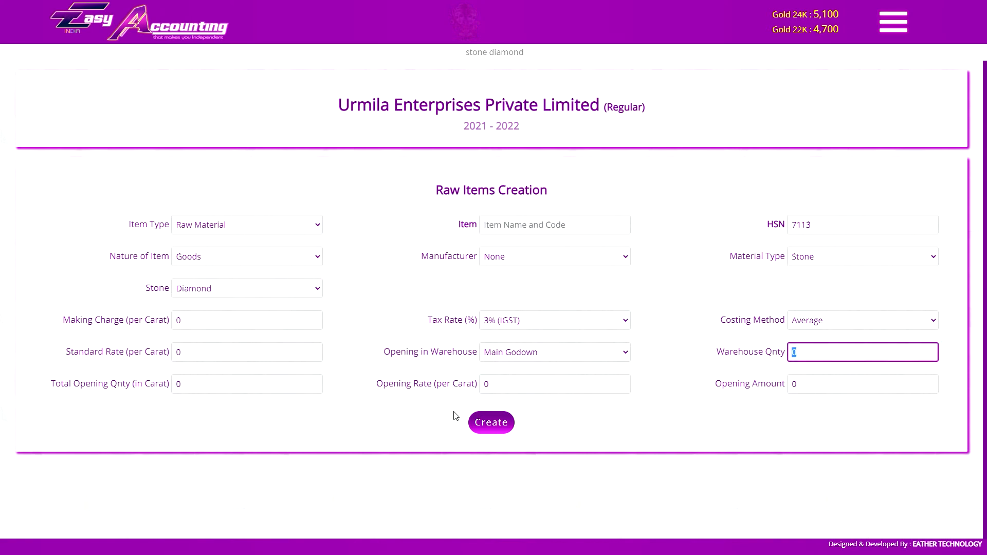
{"action": "left_click", "coordinate": [822, 388]}
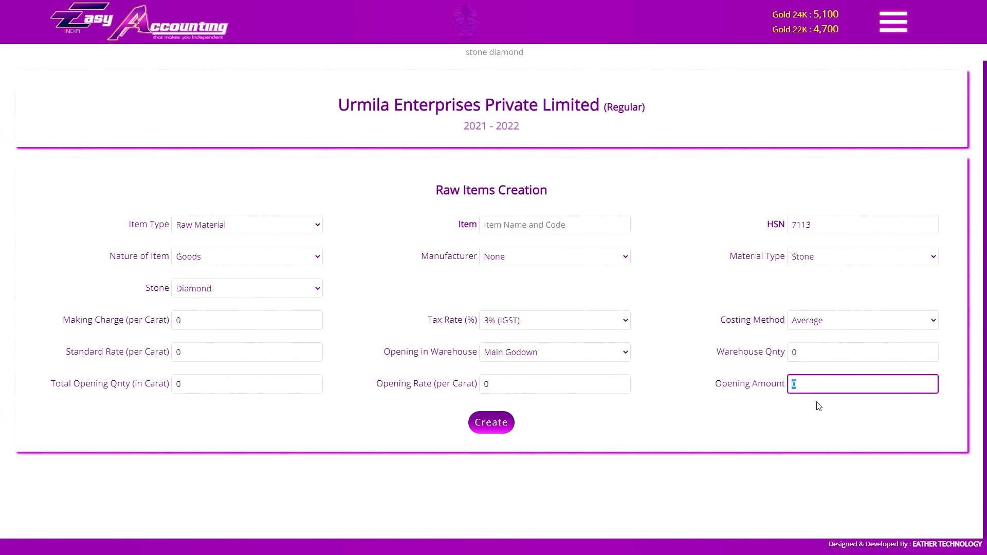
{"action": "left_click", "coordinate": [657, 194]}
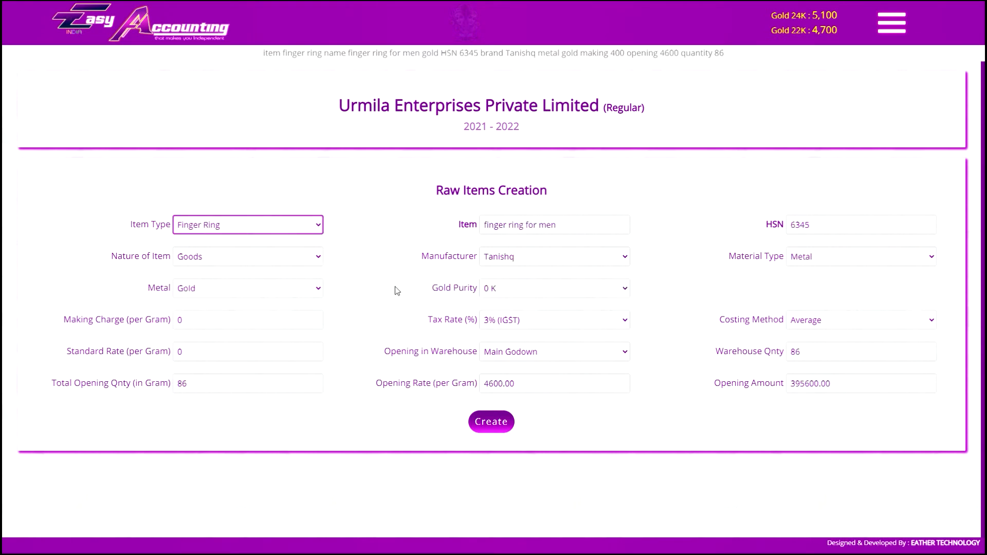
{"action": "left_click", "coordinate": [503, 425]}
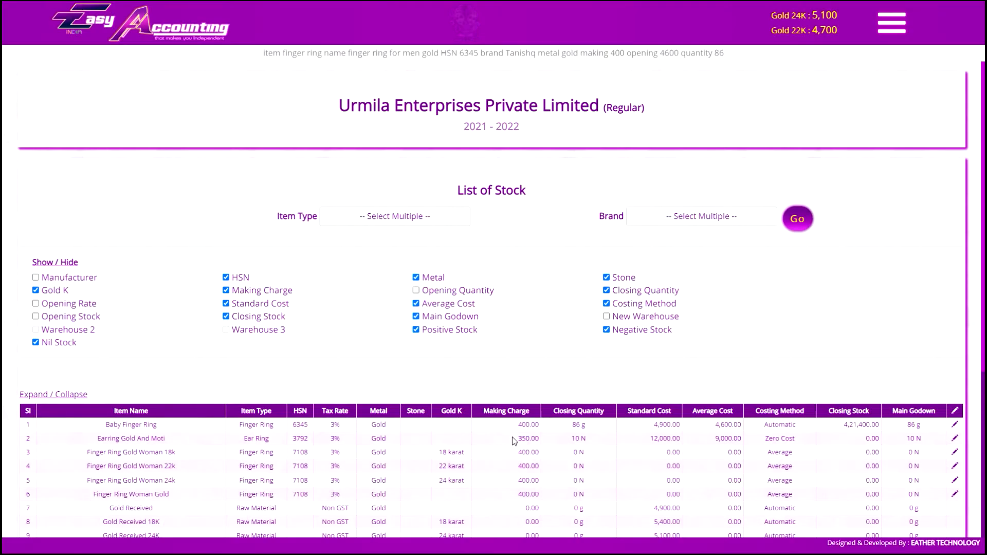
Review the stock list's costing columns, then return to the Item Creation page and browse the standard rate metal options
{"action": "scroll", "coordinate": [484, 250], "scroll_direction": "down", "scroll_amount": 5}
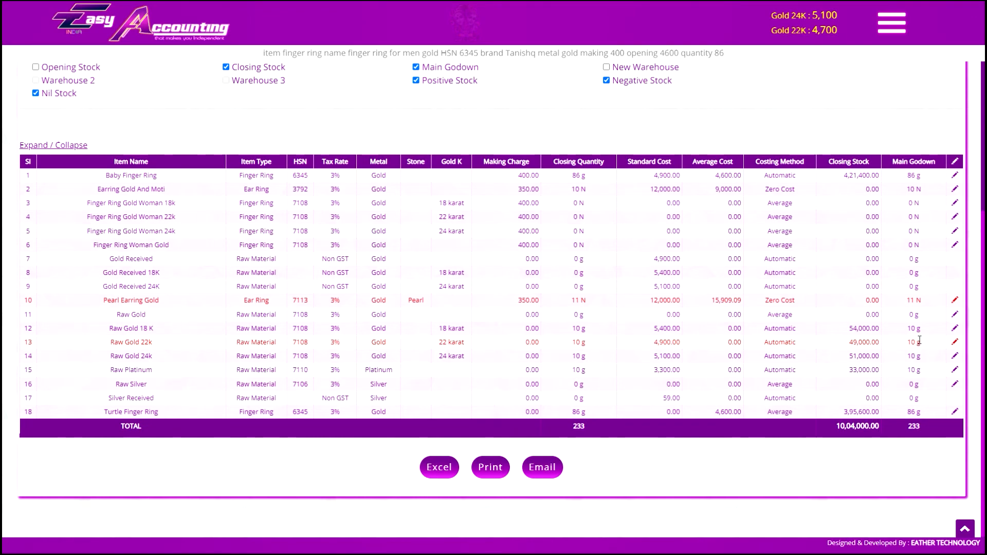
{"action": "scroll", "coordinate": [750, 137], "scroll_direction": "up", "scroll_amount": 4}
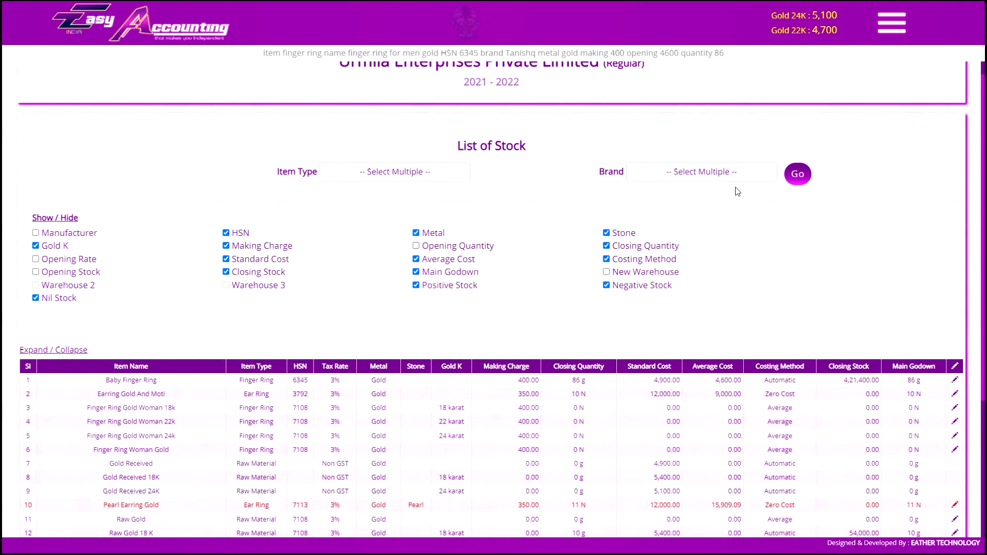
{"action": "key", "text": "alt+Left"}
{"action": "scroll", "coordinate": [548, 380], "scroll_direction": "down", "scroll_amount": 1}
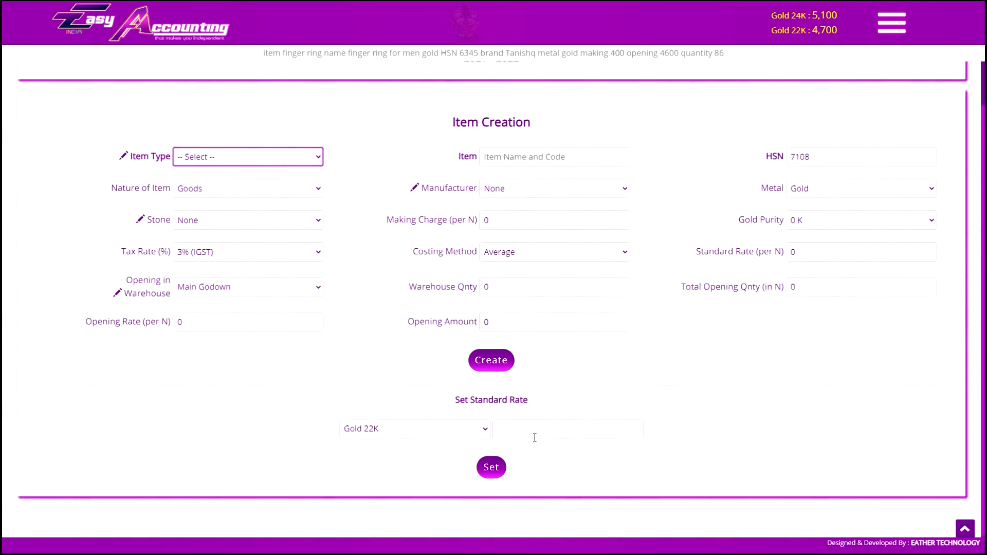
{"action": "left_click", "coordinate": [498, 120]}
{"action": "scroll", "coordinate": [507, 167], "scroll_direction": "up", "scroll_amount": 1}
{"action": "scroll", "coordinate": [507, 167], "scroll_direction": "down", "scroll_amount": 1}
{"action": "left_click", "coordinate": [412, 446]}
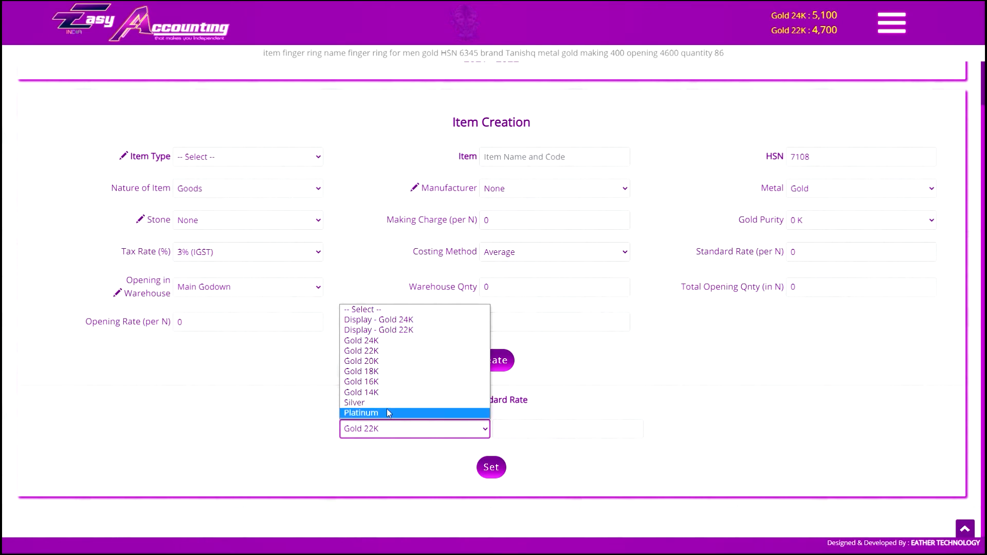
{"action": "left_click", "coordinate": [544, 322]}
{"action": "left_click", "coordinate": [539, 368]}
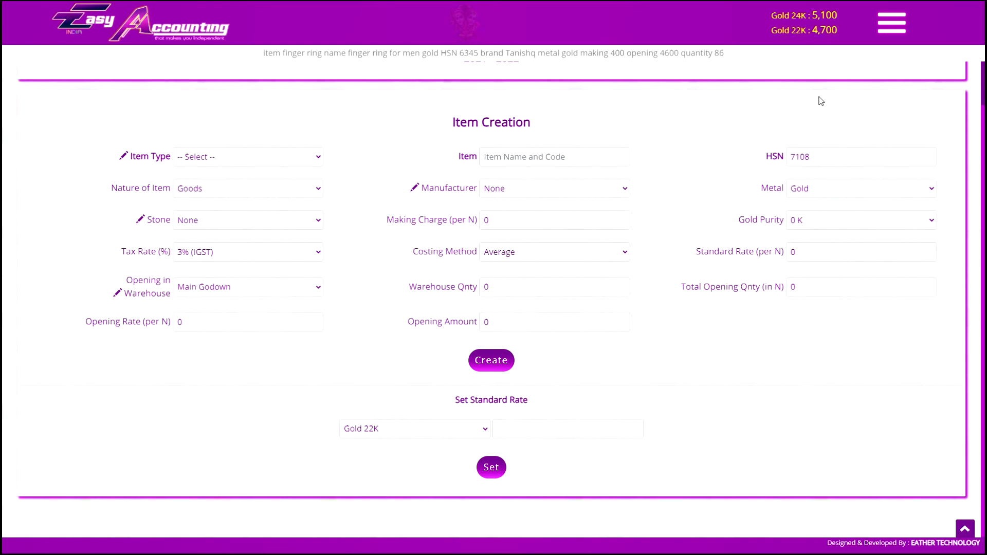
{"action": "left_click", "coordinate": [452, 432]}
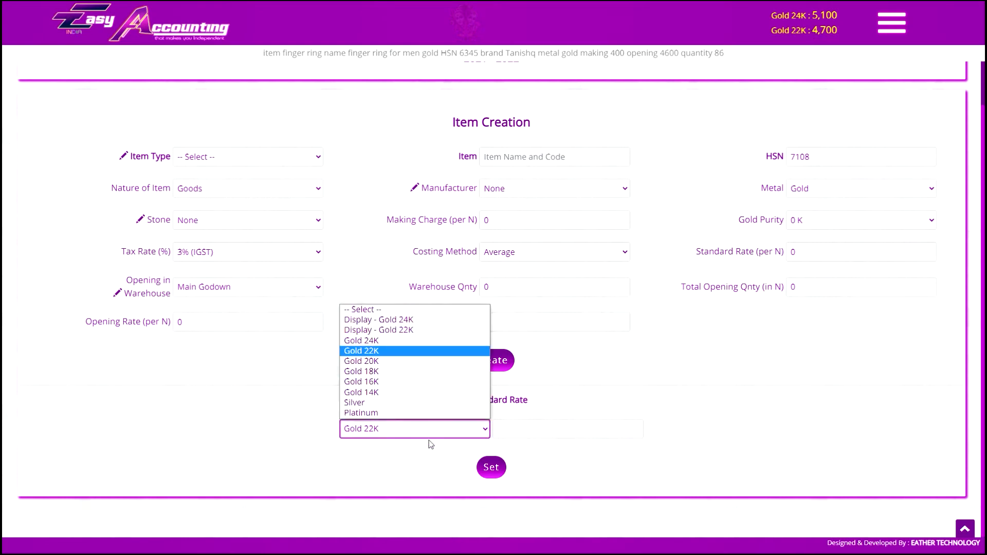
{"action": "left_click", "coordinate": [542, 378]}
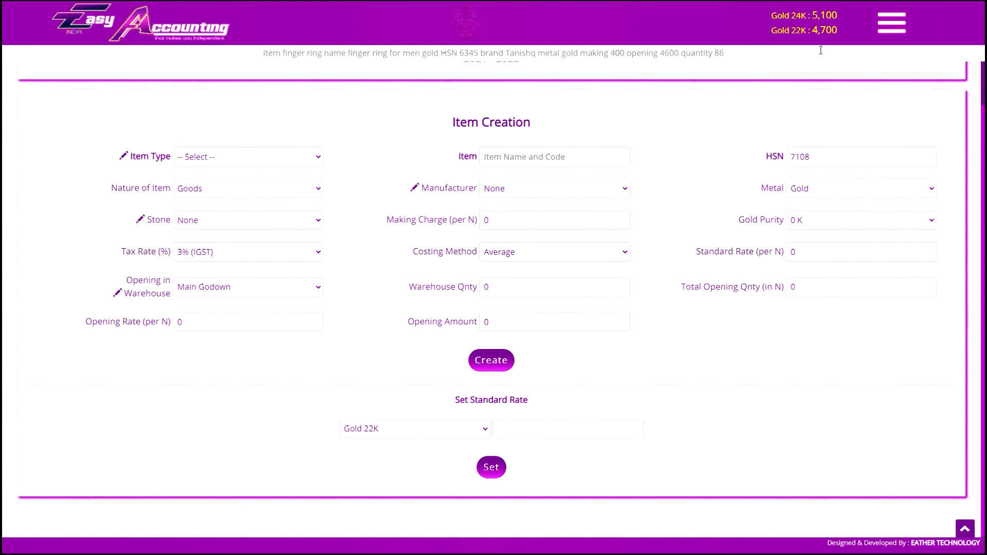
Set the standard rate for Display - Gold 22K to 4700
{"action": "left_click", "coordinate": [402, 429]}
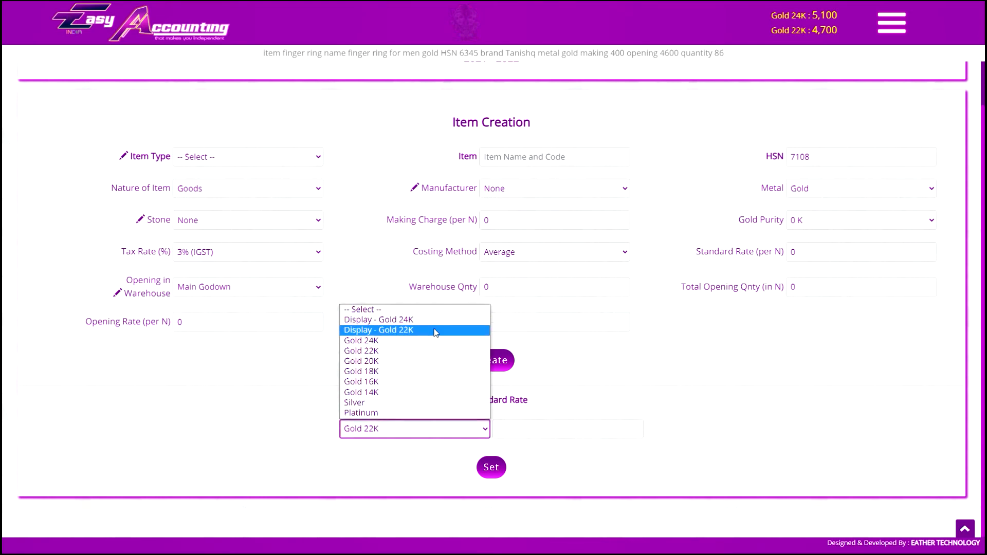
{"action": "left_click", "coordinate": [411, 350]}
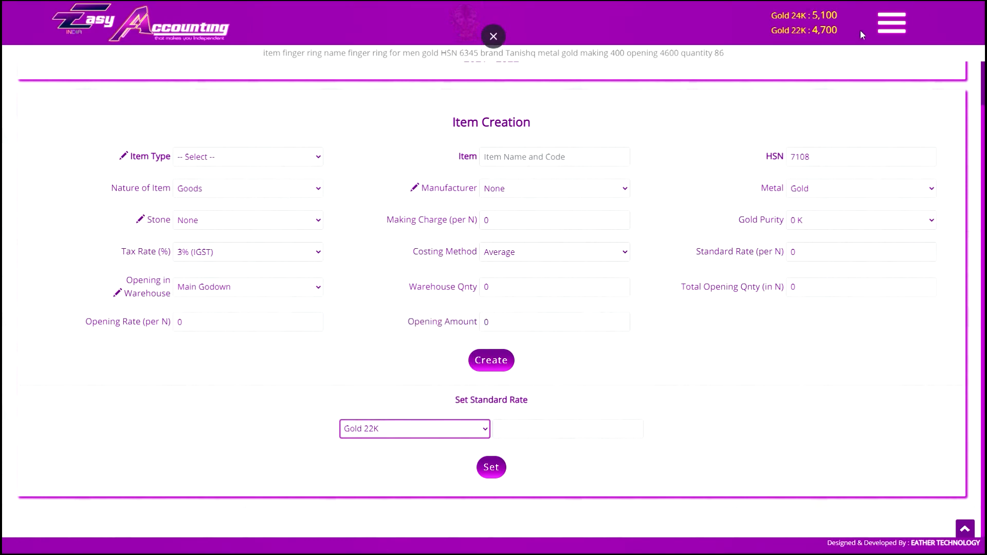
{"action": "left_click", "coordinate": [437, 429]}
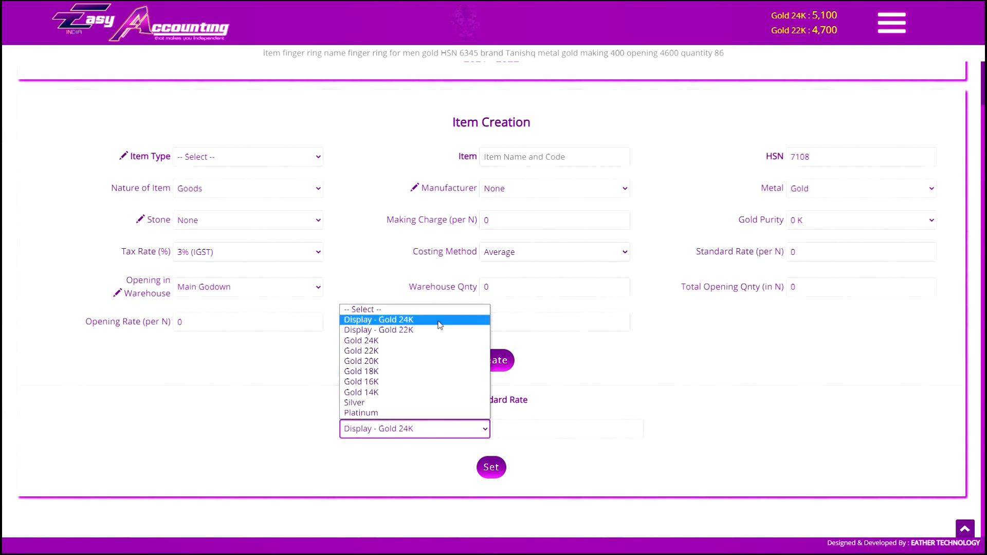
{"action": "left_click", "coordinate": [421, 329]}
{"action": "left_click", "coordinate": [537, 432]}
{"action": "type", "text": "4700"}
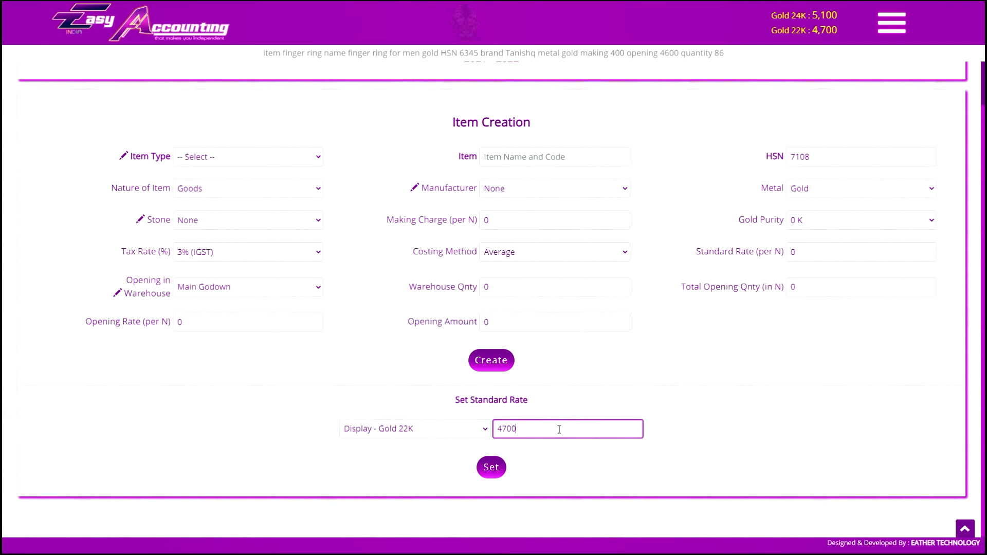
Set the standard rate for Gold 22K to 4600
{"action": "left_click", "coordinate": [448, 432]}
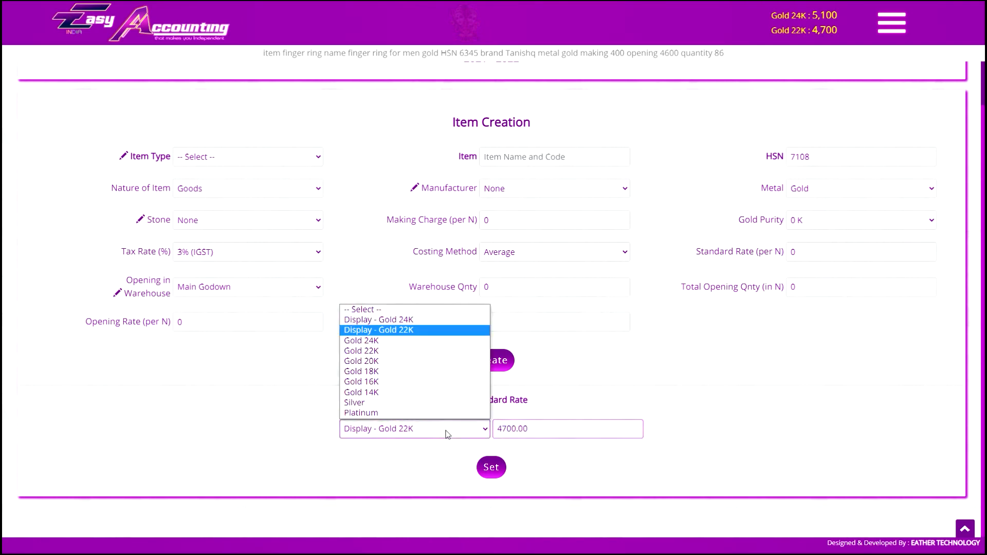
{"action": "left_click", "coordinate": [411, 361]}
{"action": "left_click", "coordinate": [406, 429]}
{"action": "left_click", "coordinate": [399, 354]}
{"action": "double_click", "coordinate": [543, 435]}
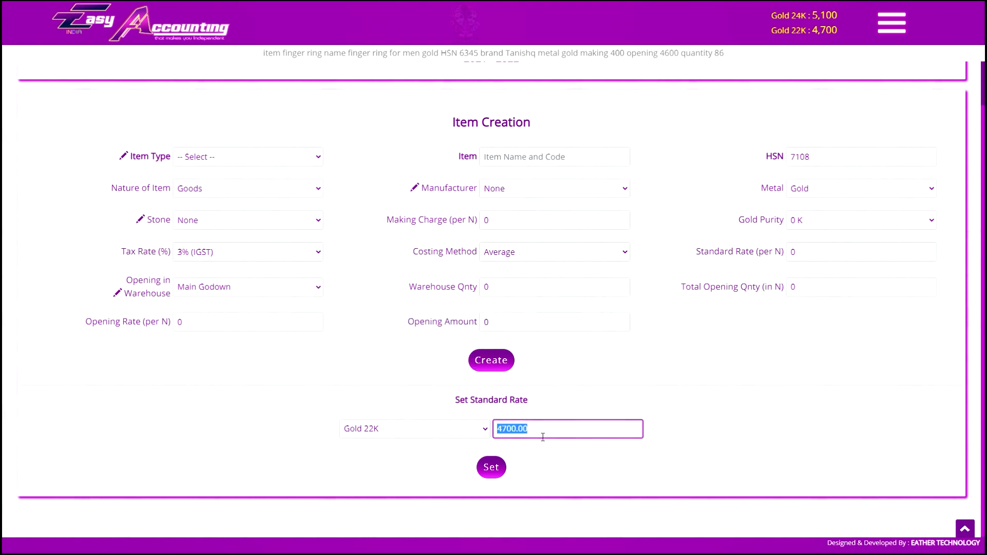
{"action": "type", "text": "4600"}
{"action": "key", "text": "Return"}
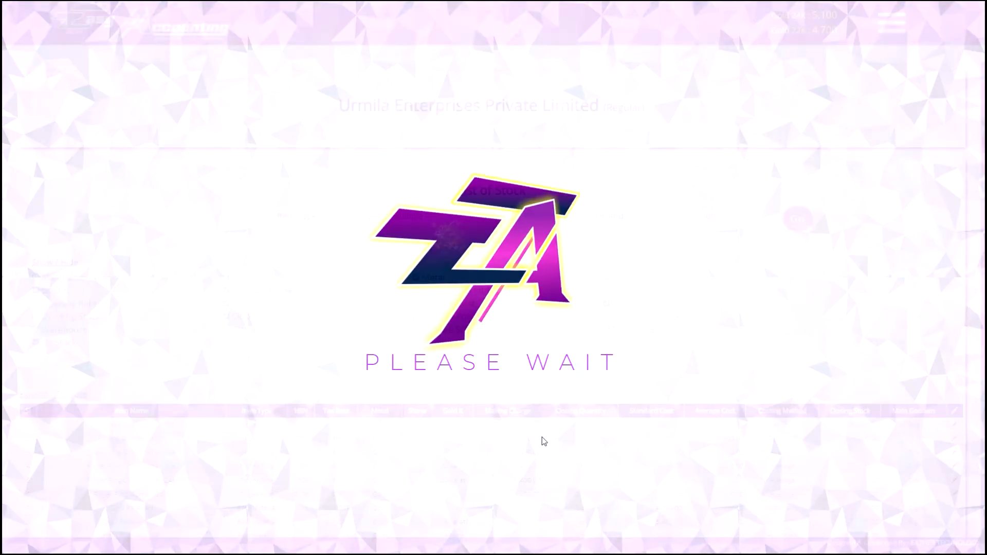
{"action": "scroll", "coordinate": [288, 346], "scroll_direction": "down", "scroll_amount": 5}
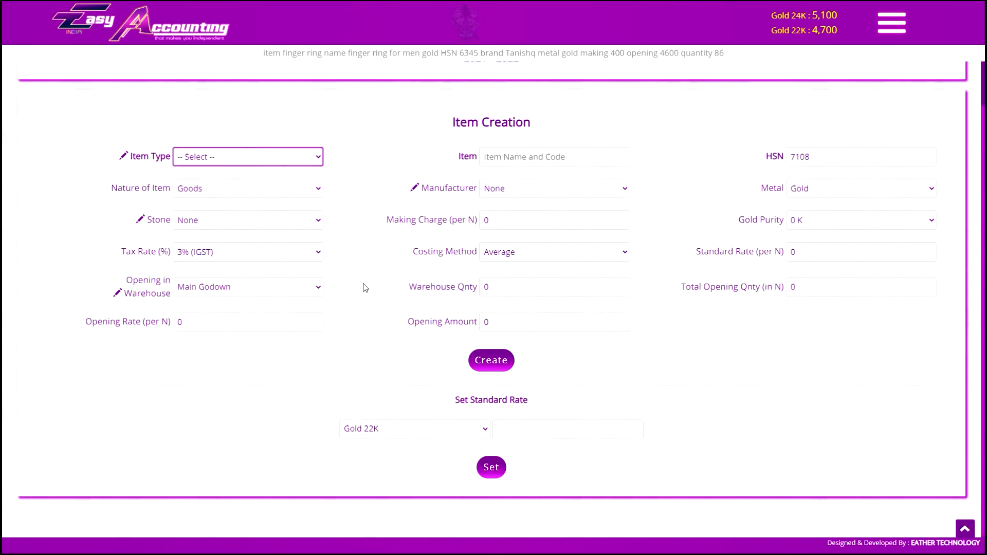
{"action": "left_click", "coordinate": [411, 428]}
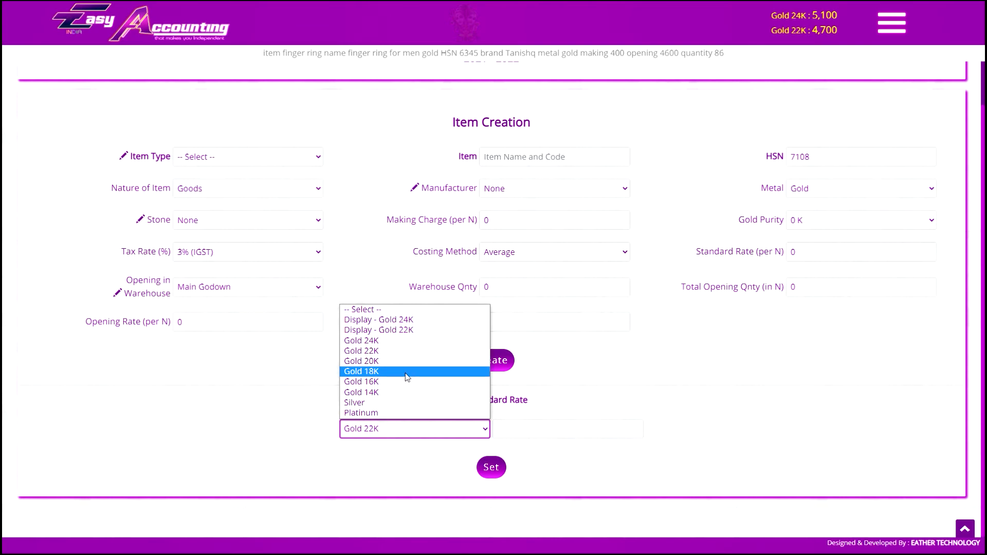
{"action": "left_click", "coordinate": [594, 343]}
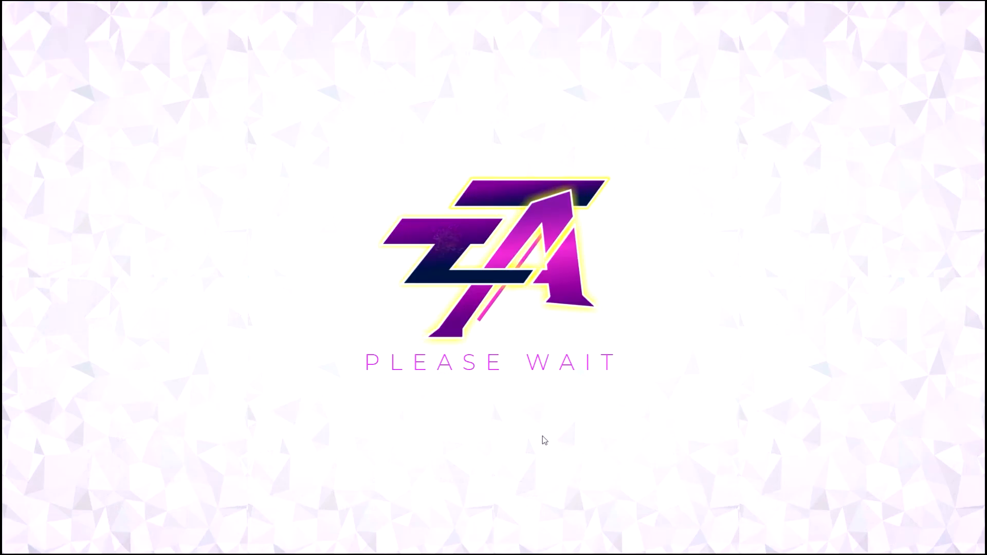
Set the standard rate for Display - Gold 22K to 4900
{"action": "scroll", "coordinate": [542, 435], "scroll_direction": "down", "scroll_amount": 5}
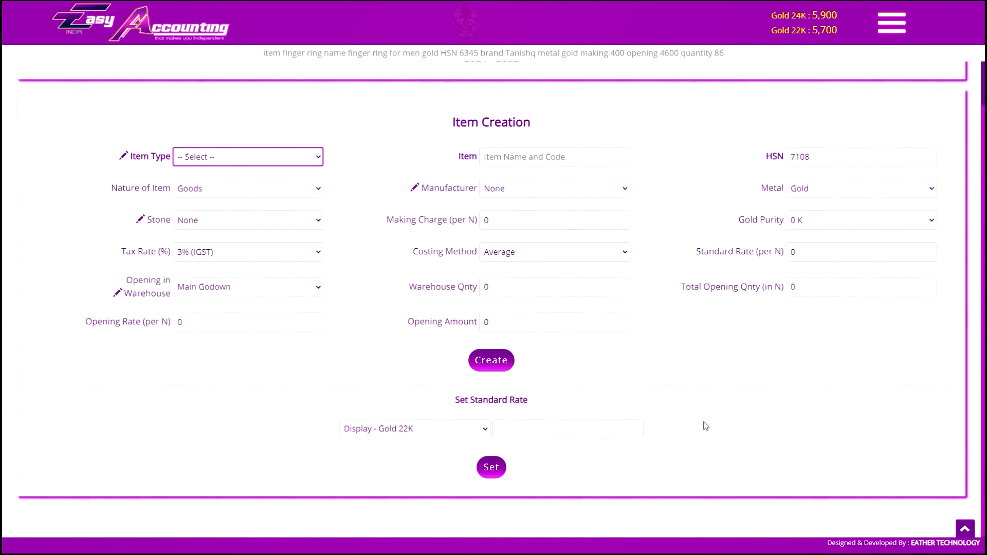
{"action": "left_click", "coordinate": [439, 432]}
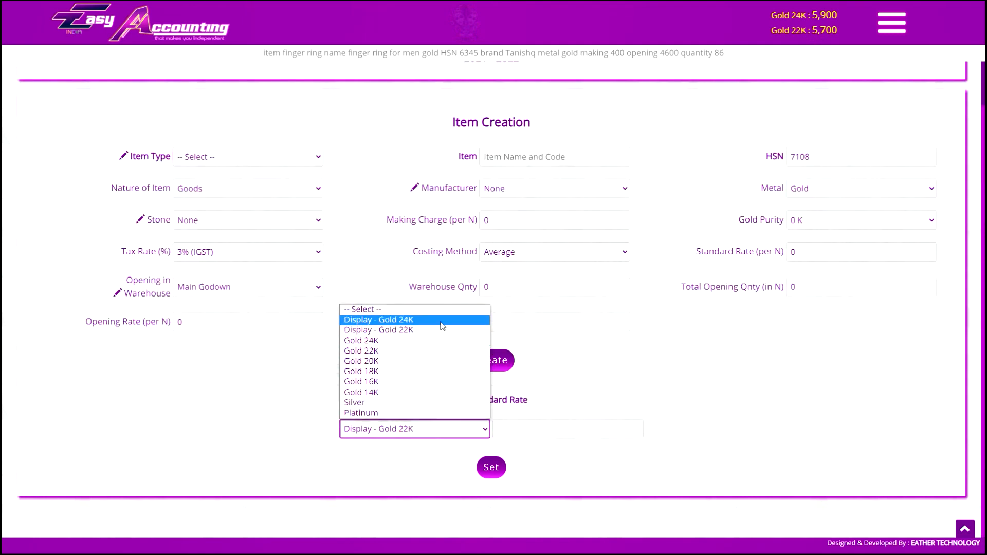
{"action": "left_click", "coordinate": [411, 317]}
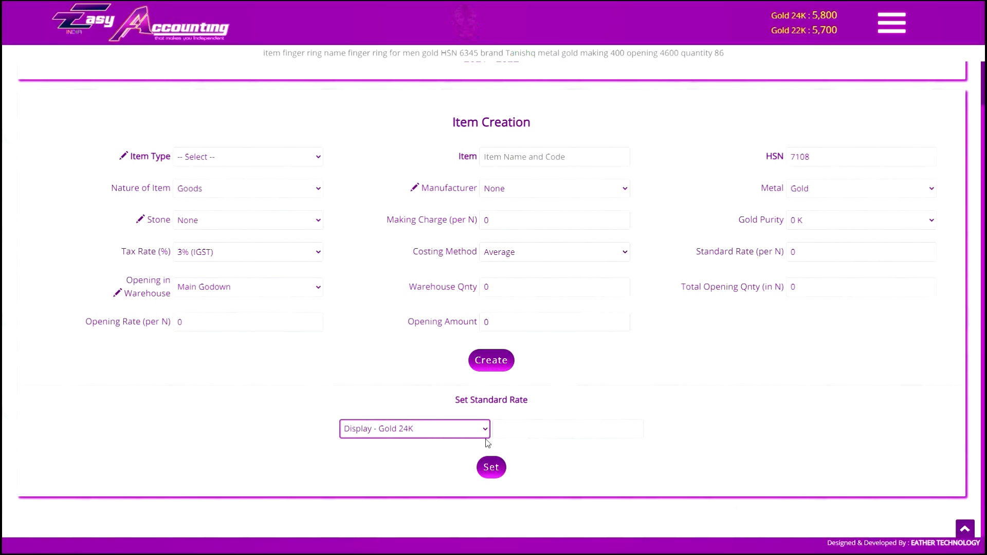
{"action": "left_click", "coordinate": [431, 428]}
{"action": "left_click", "coordinate": [413, 328]}
{"action": "left_click", "coordinate": [612, 433]}
{"action": "type", "text": "4900"}
{"action": "key", "text": "Tab"}
{"action": "key", "text": "Return"}
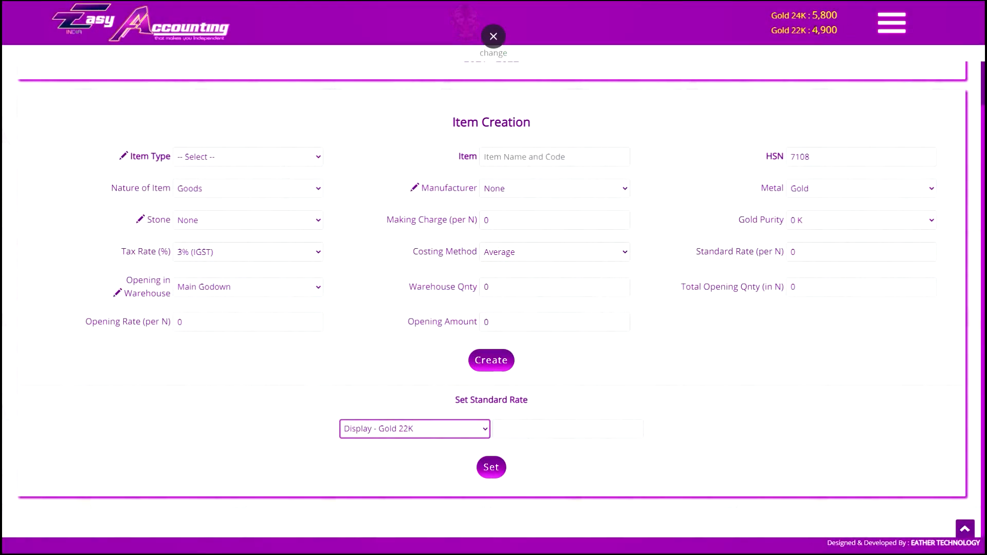
Set the standard rate for Gold 22K to 4900
{"action": "left_click", "coordinate": [411, 429]}
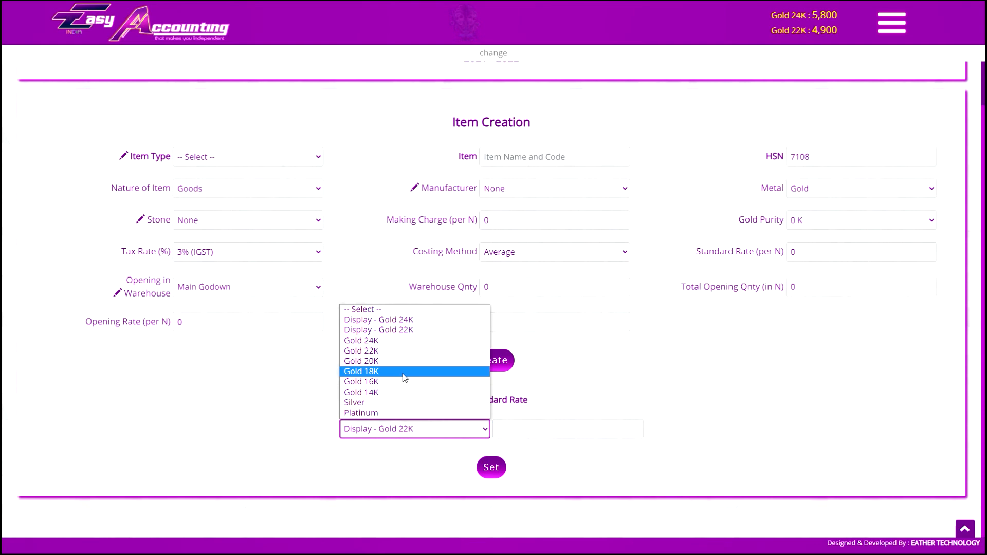
{"action": "left_click", "coordinate": [405, 341]}
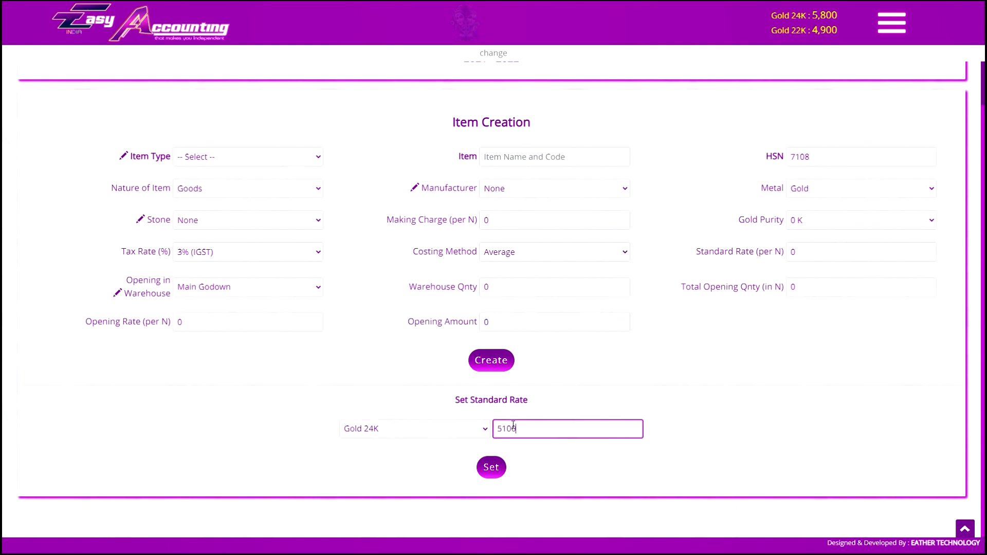
{"action": "left_click", "coordinate": [427, 427]}
{"action": "left_click", "coordinate": [421, 361]}
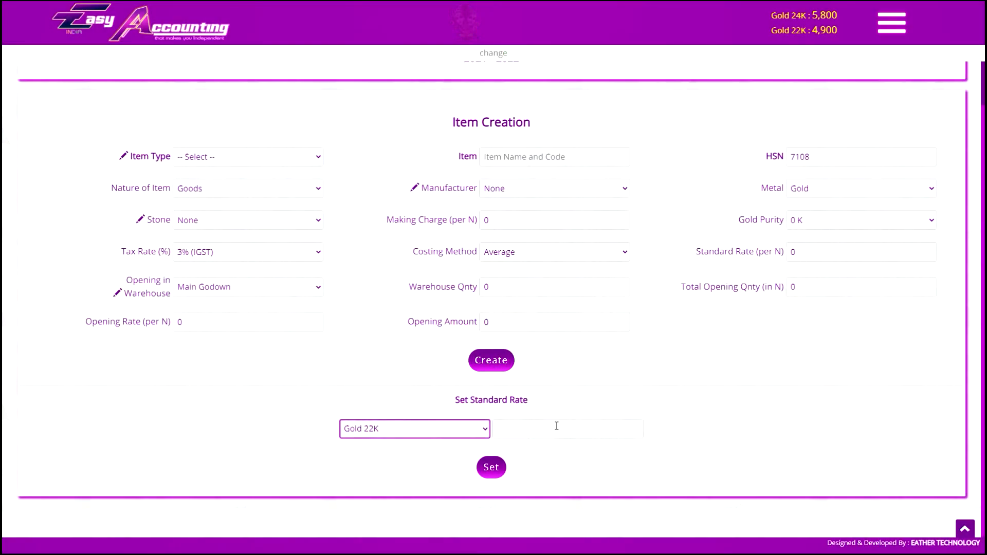
{"action": "left_click", "coordinate": [556, 426]}
{"action": "type", "text": "4900"}
{"action": "key", "text": "Return"}
Set the standard rate for Gold 18K to 4000
{"action": "left_click", "coordinate": [446, 425]}
{"action": "left_click", "coordinate": [415, 372]}
{"action": "left_click", "coordinate": [587, 436]}
{"action": "type", "text": "4000"}
{"action": "key", "text": "Return"}
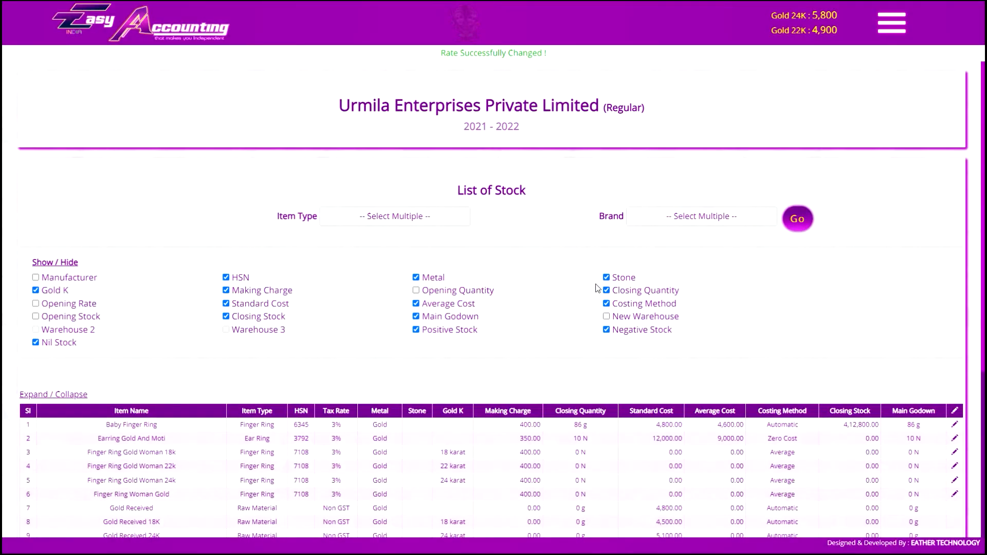
Check the metal rate on the bill while switching the gold purity between 24 K, 22 K and 18 K
{"action": "scroll", "coordinate": [593, 308], "scroll_direction": "down", "scroll_amount": 3}
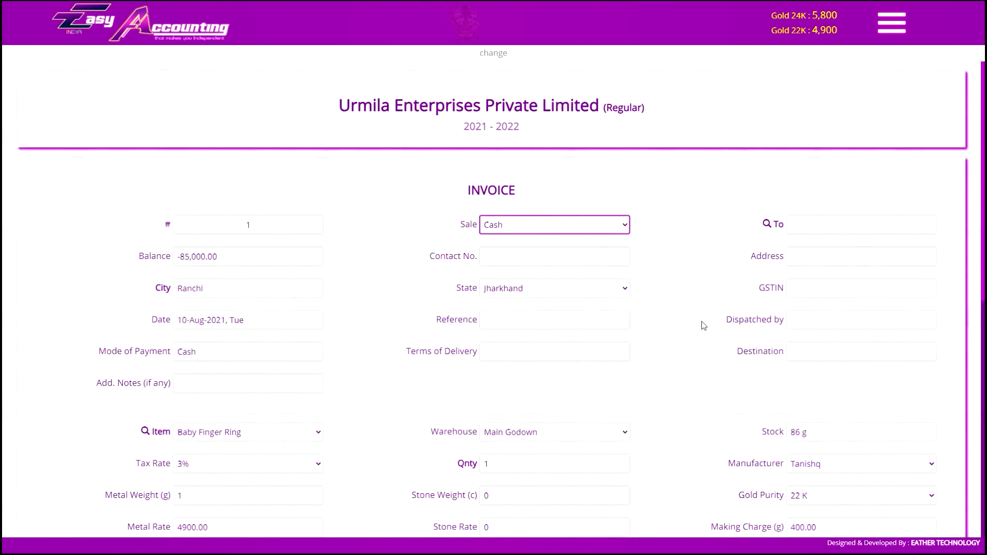
{"action": "scroll", "coordinate": [701, 324], "scroll_direction": "down", "scroll_amount": 3}
{"action": "left_click", "coordinate": [798, 290]}
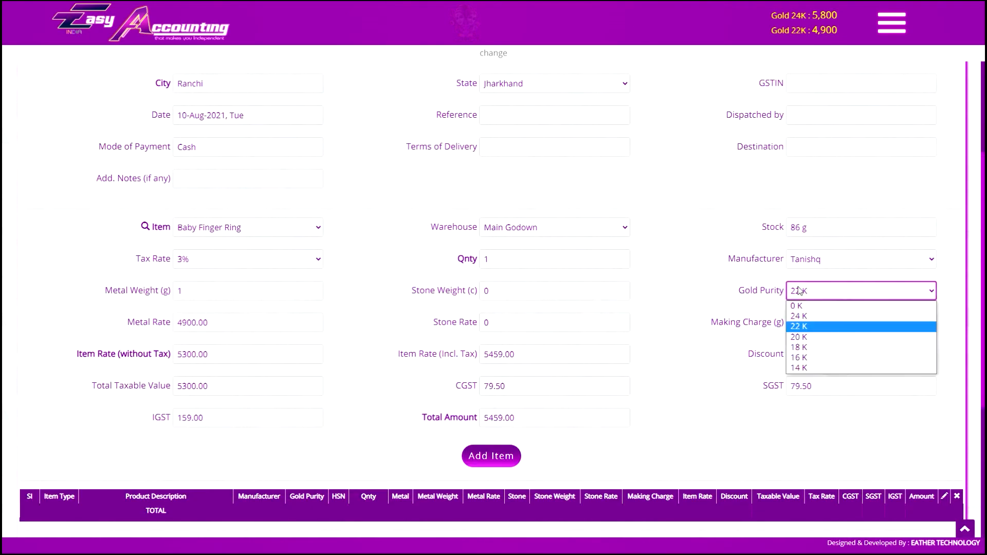
{"action": "left_click", "coordinate": [809, 316]}
{"action": "left_click", "coordinate": [835, 297]}
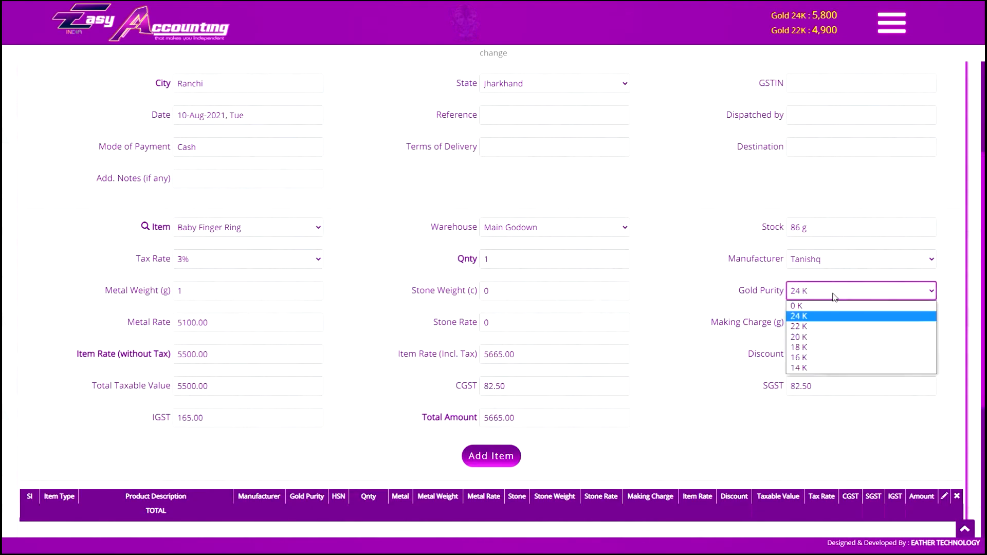
{"action": "left_click", "coordinate": [816, 328]}
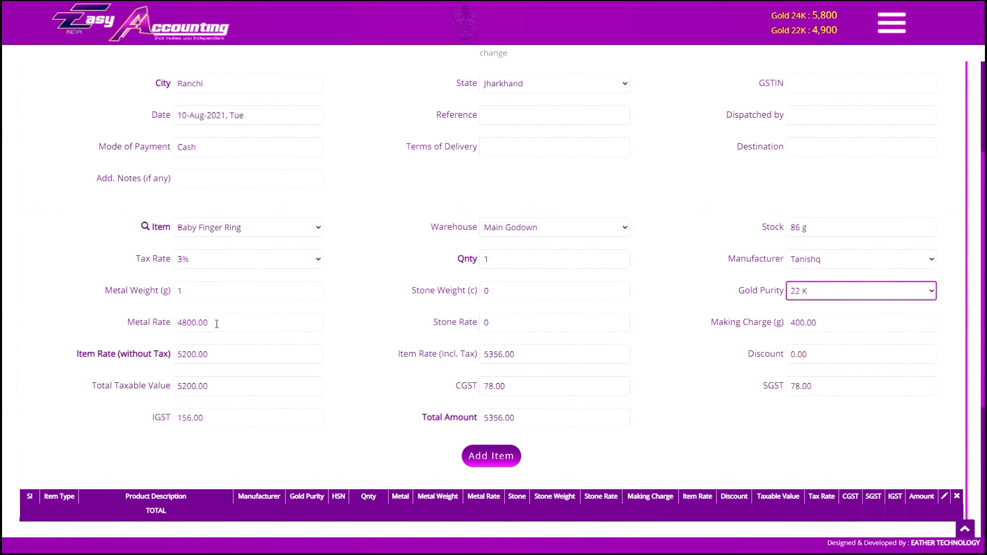
{"action": "left_click", "coordinate": [809, 297]}
{"action": "left_click", "coordinate": [800, 347]}
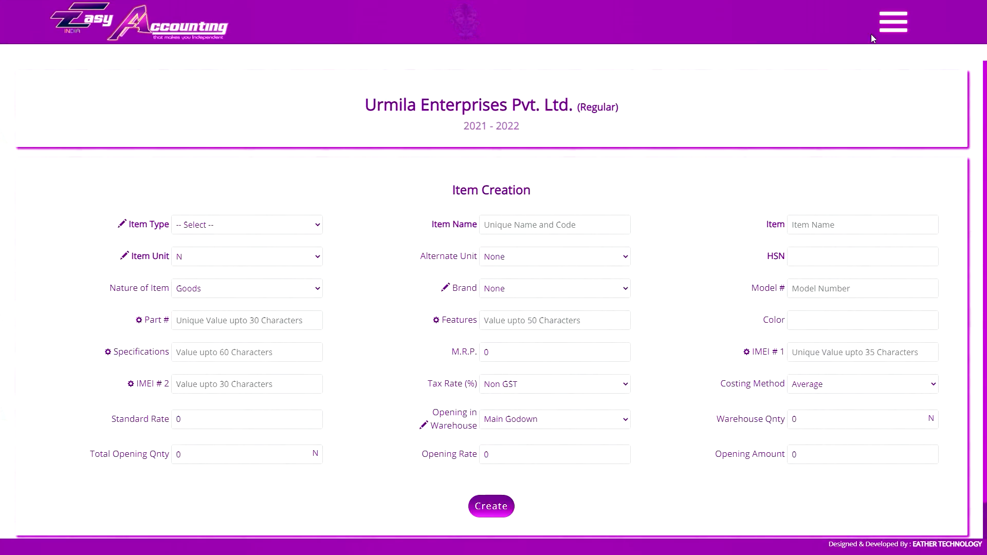
Open the List of Stock from the main menu and browse it
{"action": "left_click", "coordinate": [892, 23]}
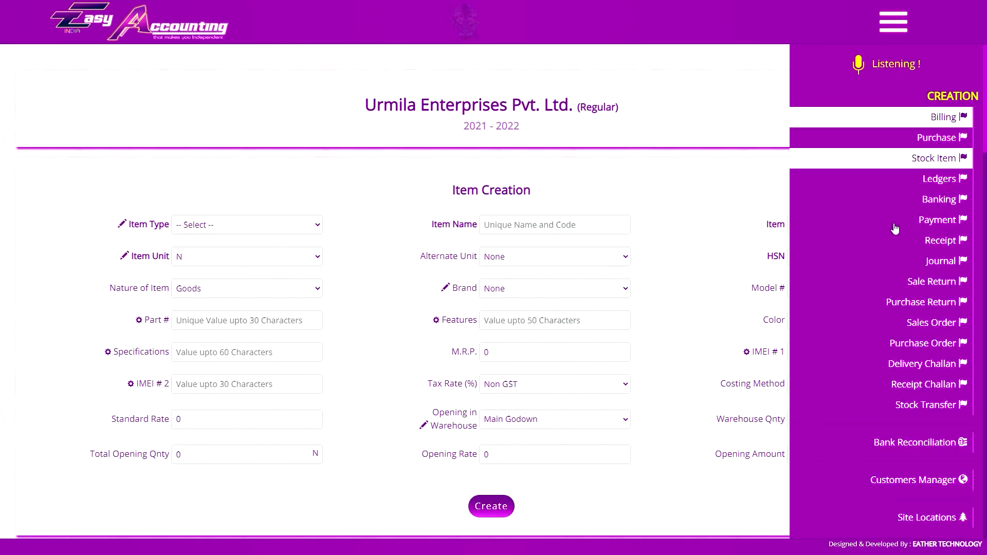
{"action": "scroll", "coordinate": [890, 236], "scroll_direction": "down", "scroll_amount": 4}
{"action": "scroll", "coordinate": [890, 237], "scroll_direction": "down", "scroll_amount": 6}
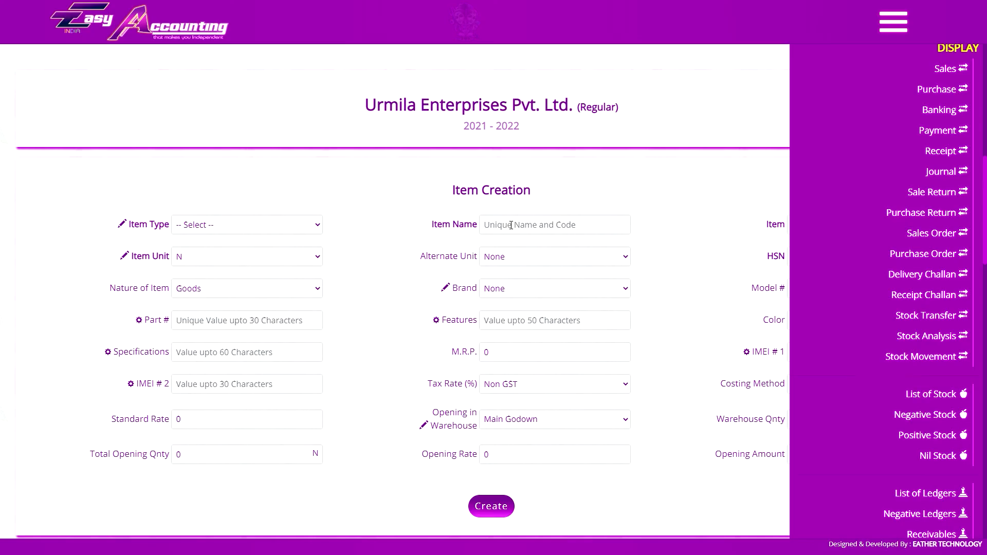
{"action": "left_click", "coordinate": [894, 12]}
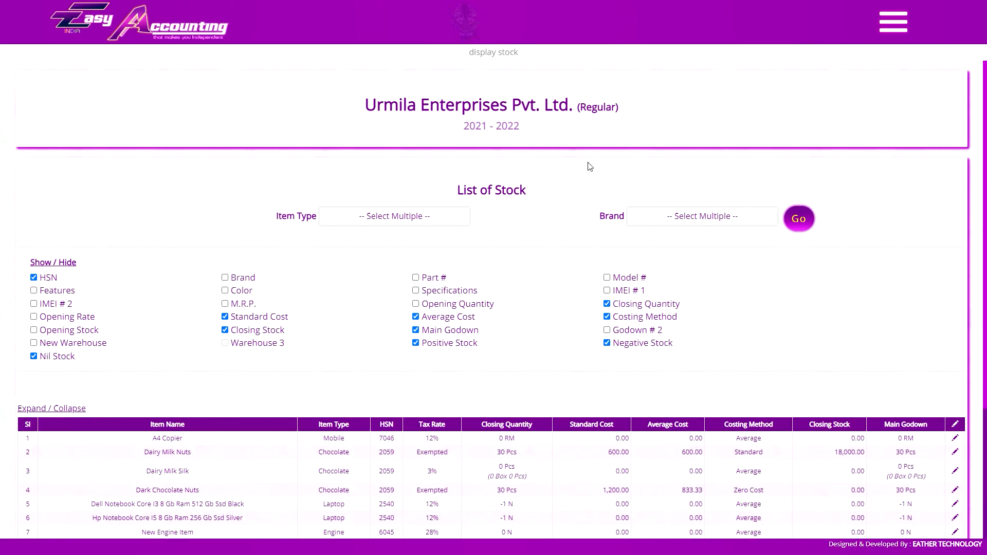
{"action": "scroll", "coordinate": [569, 192], "scroll_direction": "down", "scroll_amount": 3}
{"action": "scroll", "coordinate": [589, 191], "scroll_direction": "up", "scroll_amount": 3}
Try selecting Raw Material, Mobile and Laptop in the Item Type filter, then select all item types
{"action": "left_click", "coordinate": [390, 218]}
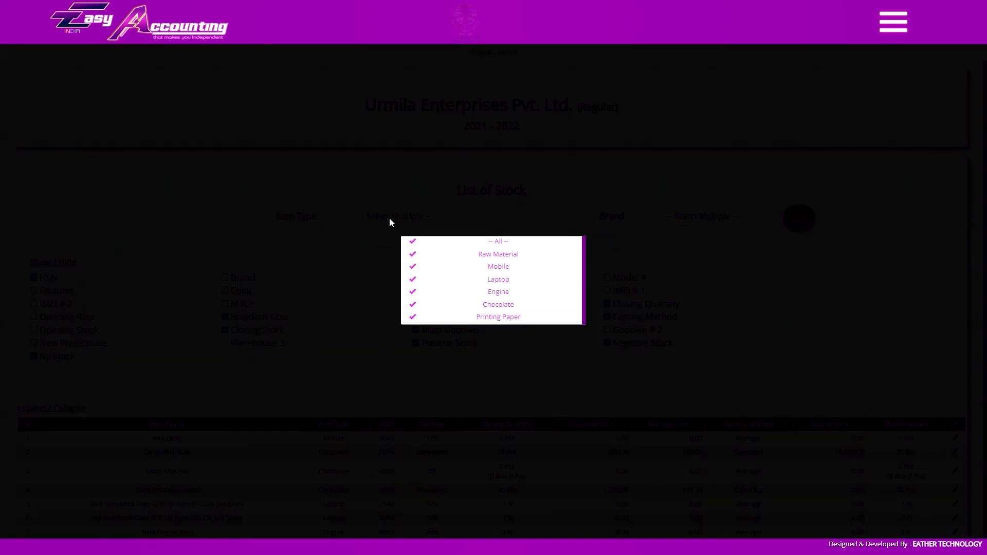
{"action": "left_click", "coordinate": [508, 258]}
{"action": "left_click", "coordinate": [508, 271]}
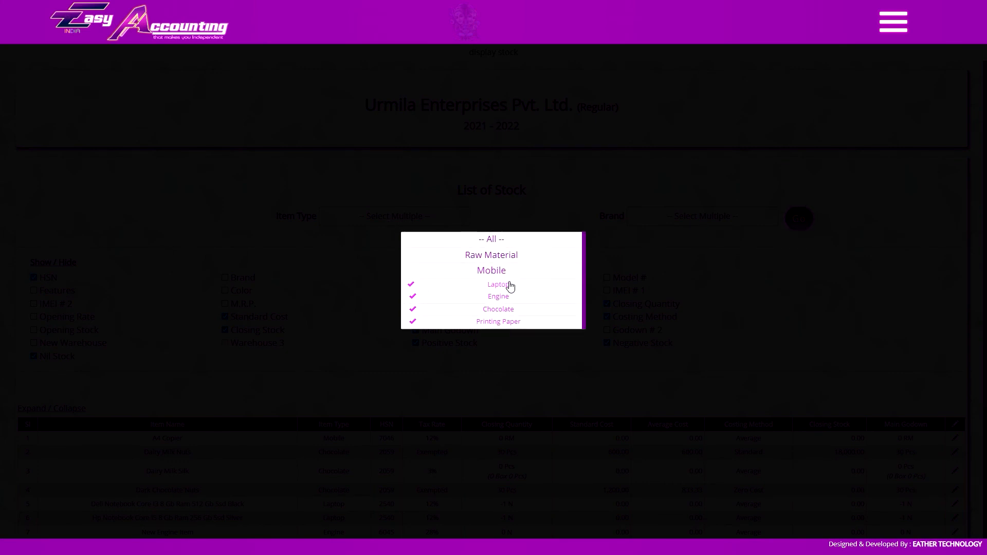
{"action": "left_click", "coordinate": [508, 285]}
{"action": "left_click", "coordinate": [510, 288]}
{"action": "left_click", "coordinate": [509, 288]}
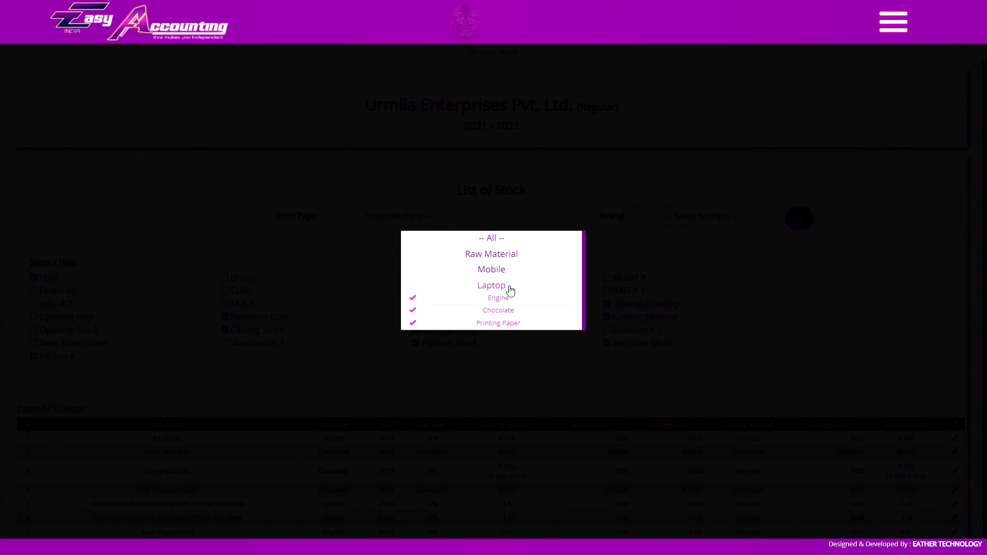
{"action": "left_click", "coordinate": [506, 238]}
{"action": "left_click", "coordinate": [667, 241]}
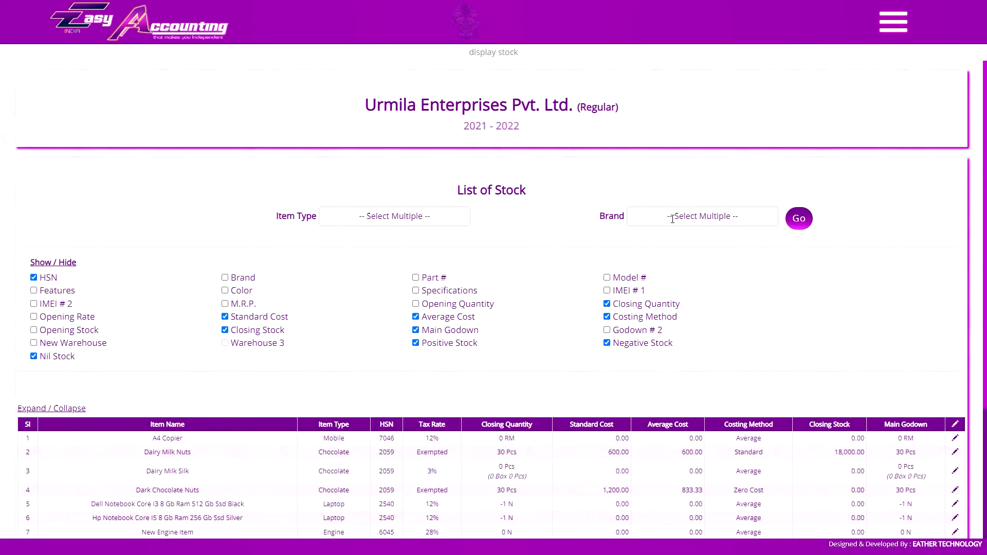
Try selecting Dell, Hp, Apple and None in the Brand filter, then select all brands and apply the filters
{"action": "left_click", "coordinate": [673, 218]}
{"action": "left_click", "coordinate": [519, 251]}
{"action": "left_click", "coordinate": [517, 266]}
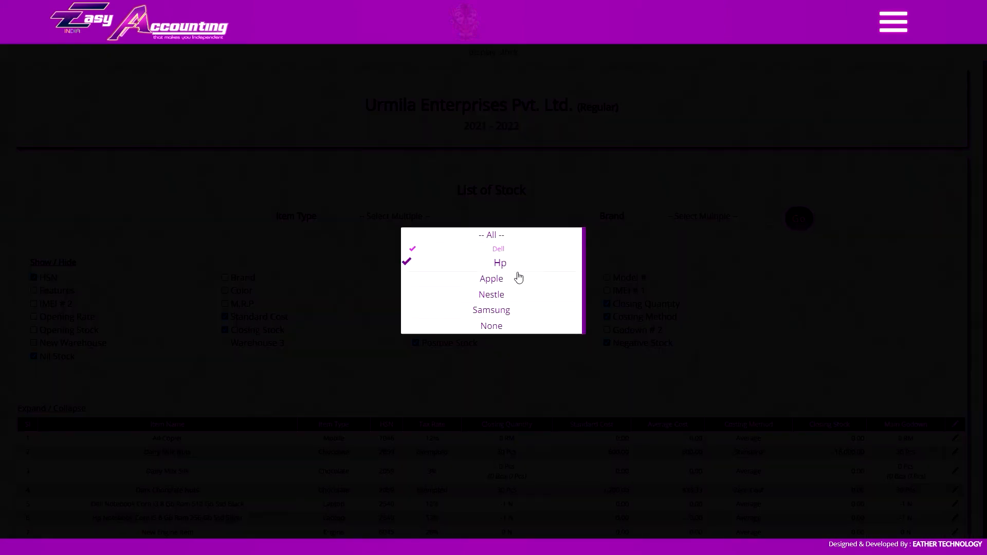
{"action": "left_click", "coordinate": [522, 277]}
{"action": "left_click", "coordinate": [509, 268]}
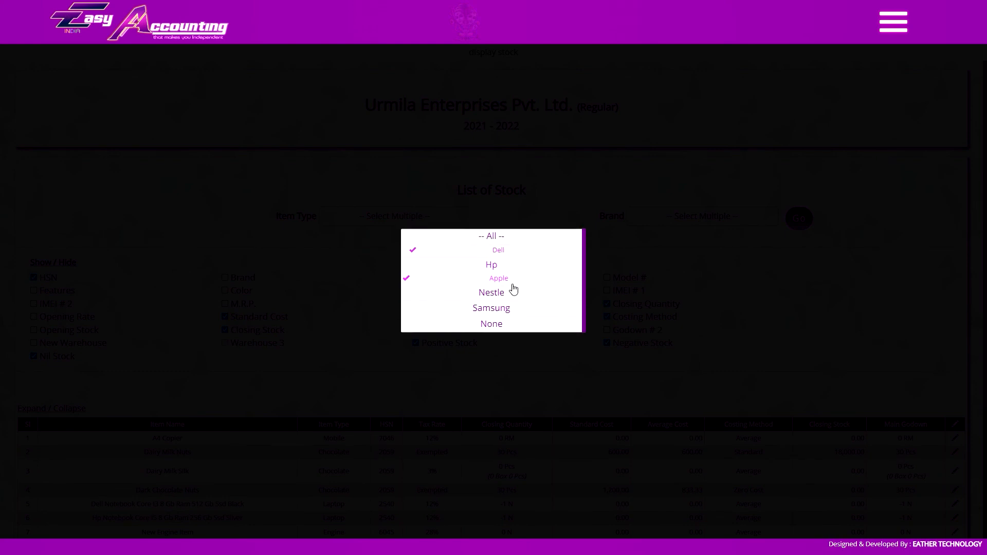
{"action": "left_click", "coordinate": [512, 283]}
{"action": "left_click", "coordinate": [515, 240]}
{"action": "left_click", "coordinate": [512, 244]}
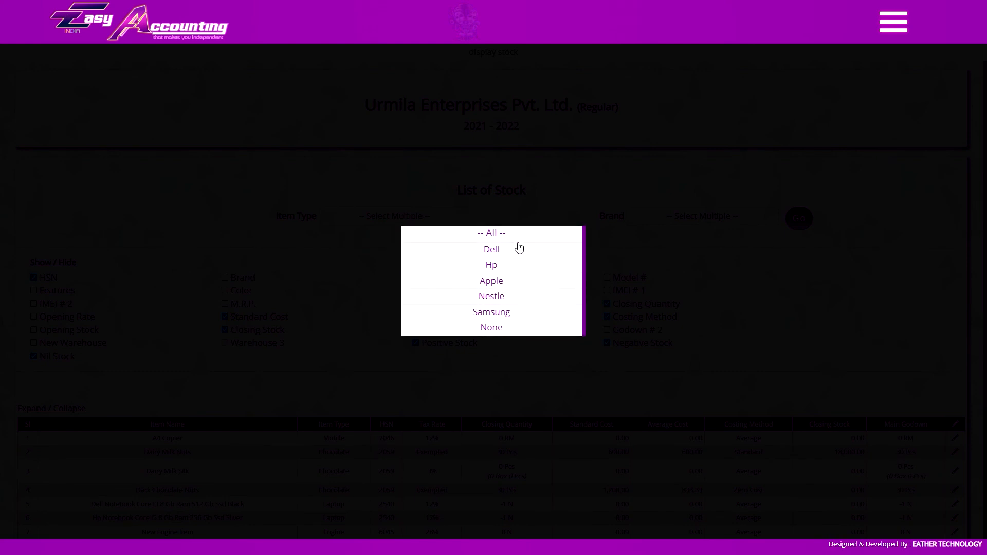
{"action": "left_click", "coordinate": [506, 332]}
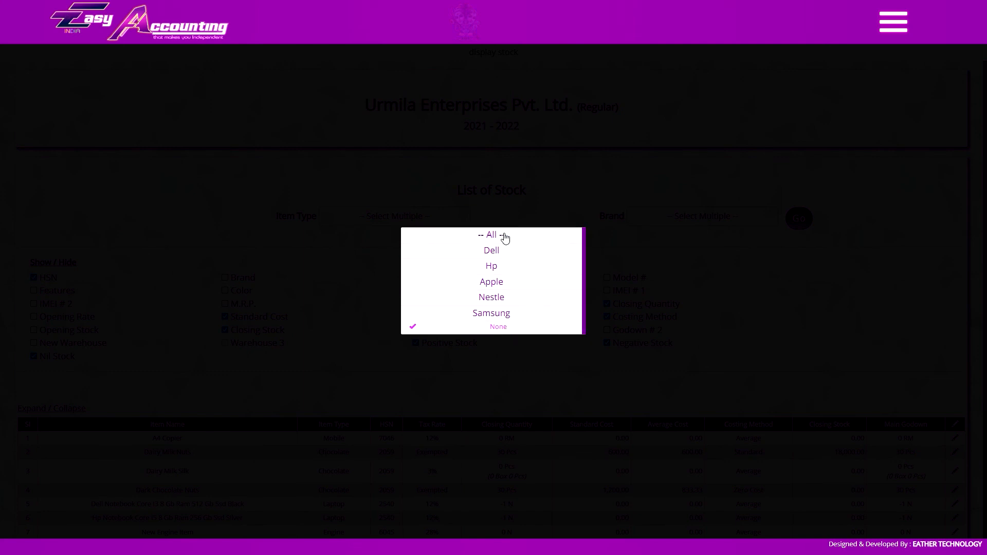
{"action": "left_click", "coordinate": [504, 235]}
{"action": "left_click", "coordinate": [671, 278]}
{"action": "left_click", "coordinate": [799, 219]}
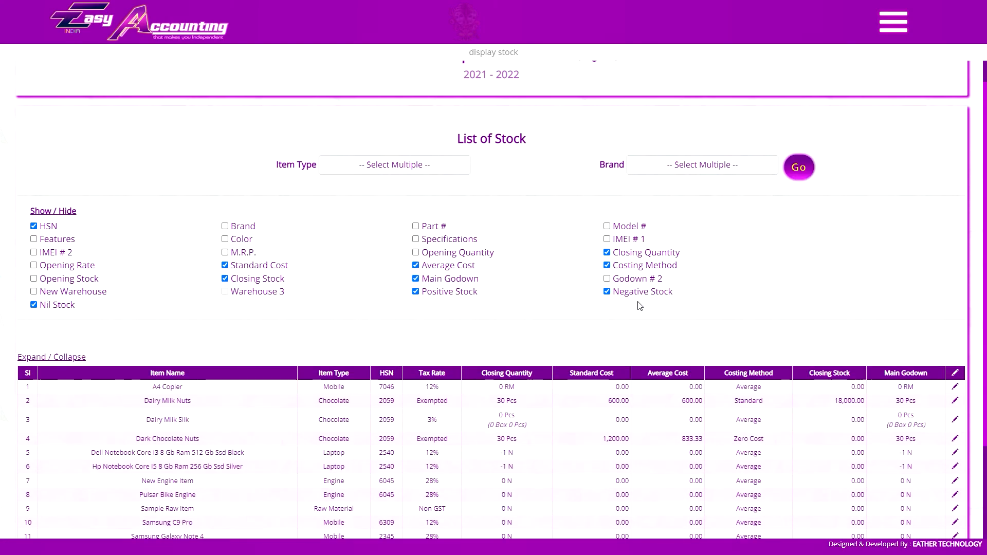
Show the Features and IMEI # 2 columns in the stock list, toggling the Color column on and off
{"action": "scroll", "coordinate": [568, 343], "scroll_direction": "down", "scroll_amount": 4}
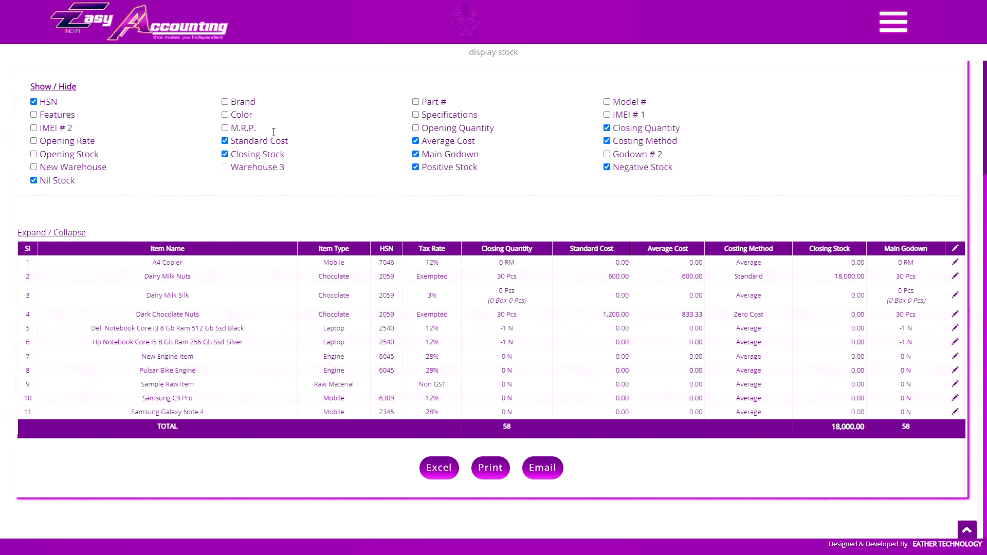
{"action": "left_click", "coordinate": [225, 115]}
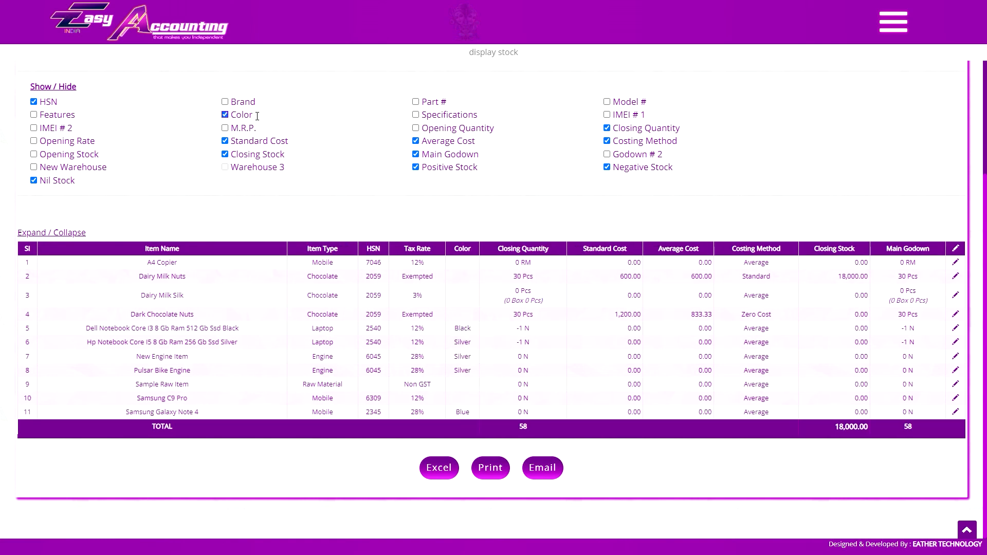
{"action": "left_click", "coordinate": [226, 115]}
{"action": "left_click", "coordinate": [35, 114]}
{"action": "left_click", "coordinate": [36, 128]}
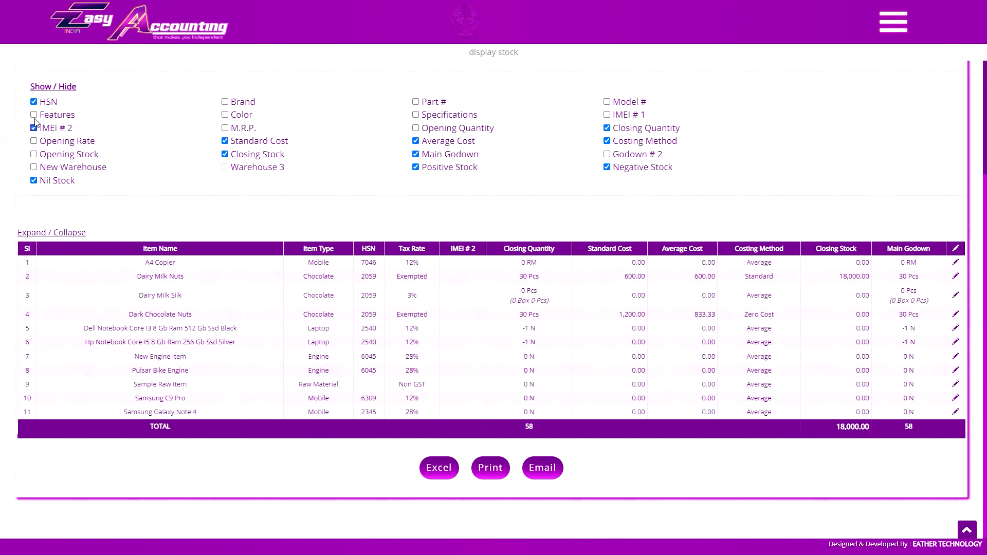
Toggle the Part #, Model #, Positive Stock, Negative Stock and Nil Stock options off and back on
{"action": "left_click", "coordinate": [416, 102]}
{"action": "left_click", "coordinate": [607, 102]}
{"action": "left_click", "coordinate": [607, 102]}
{"action": "left_click", "coordinate": [416, 102]}
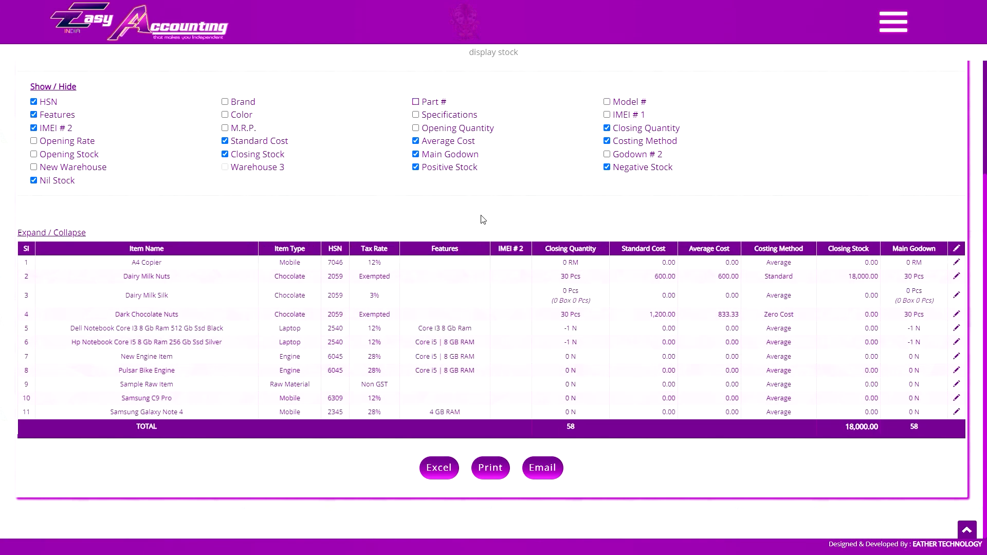
{"action": "left_click", "coordinate": [415, 167]}
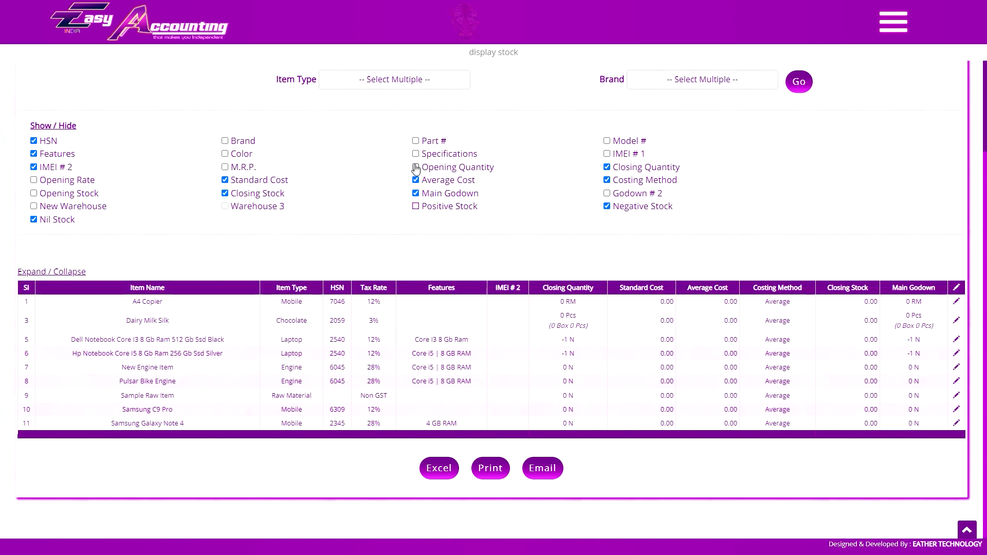
{"action": "left_click", "coordinate": [607, 206]}
{"action": "left_click", "coordinate": [33, 247]}
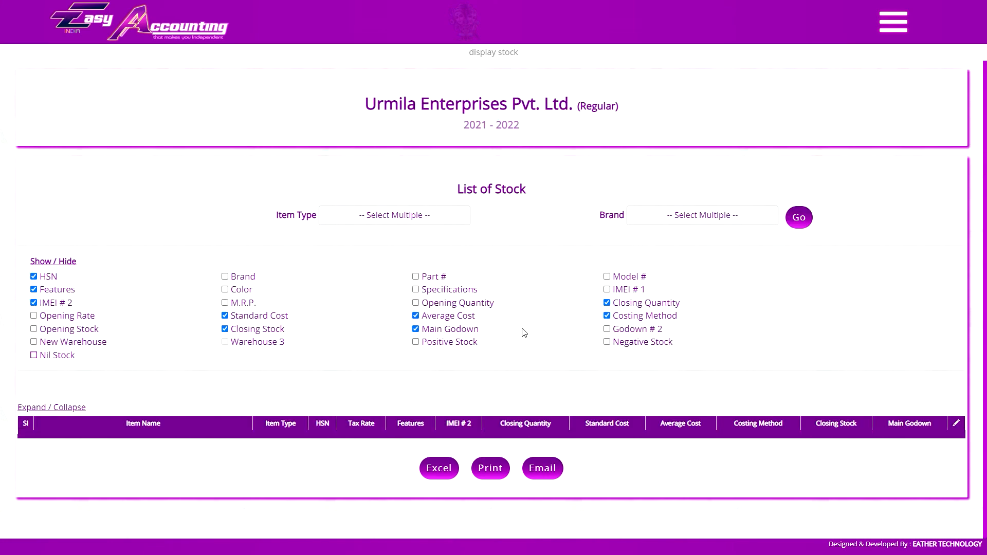
{"action": "left_click", "coordinate": [415, 234]}
{"action": "left_click", "coordinate": [606, 233]}
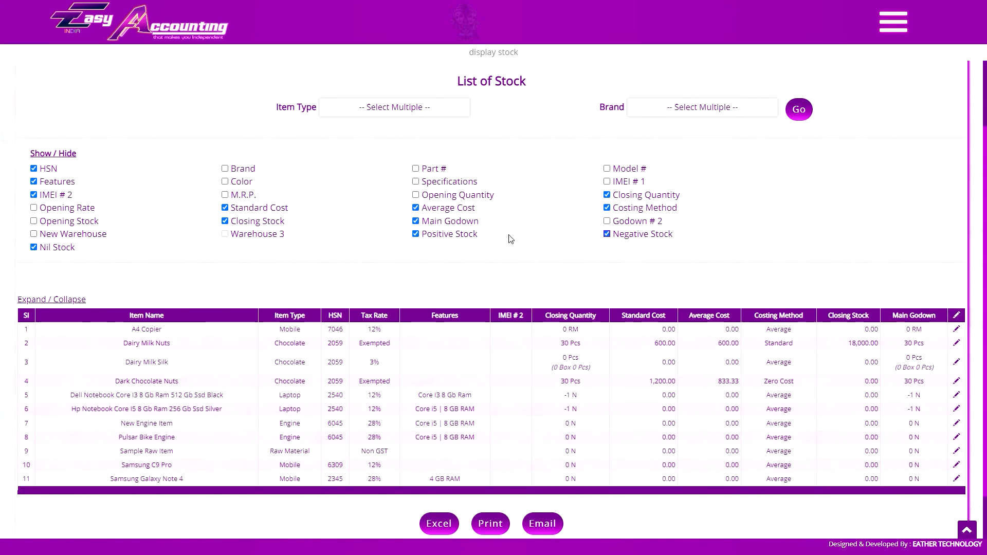
Open the stock details of Hp Notebook Core I5 8 Gb Ram 256 Gb Ssd Silver and close them
{"action": "scroll", "coordinate": [308, 287], "scroll_direction": "down", "scroll_amount": 1}
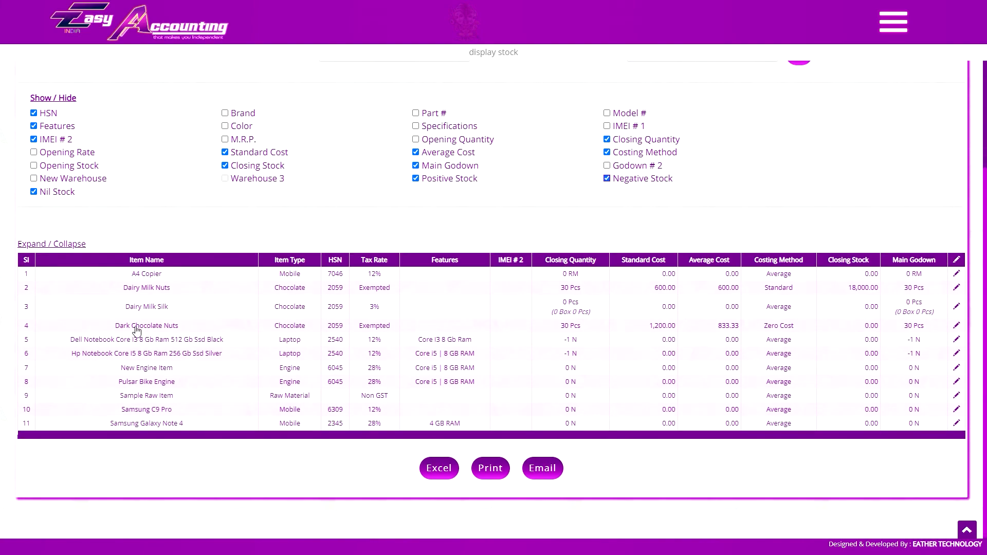
{"action": "left_click", "coordinate": [160, 354]}
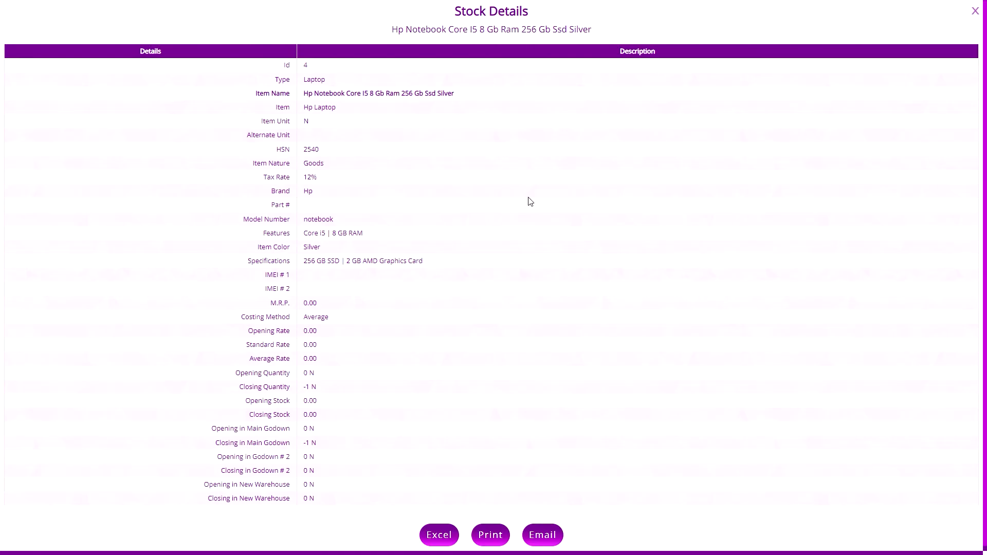
{"action": "left_click", "coordinate": [975, 10]}
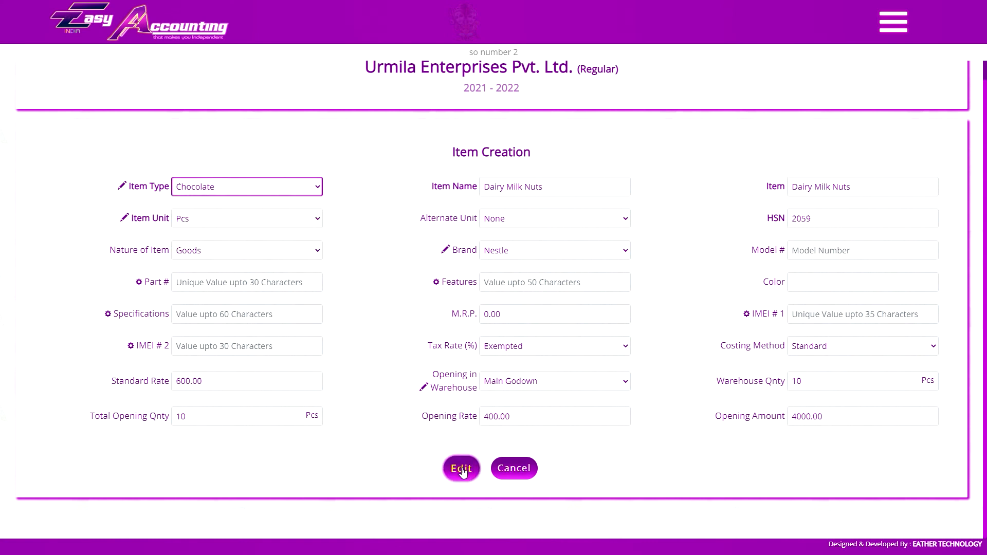
Cancel editing the Dairy Milk Nuts item
{"action": "left_click", "coordinate": [528, 477]}
{"action": "mouse_move", "coordinate": [933, 329]}
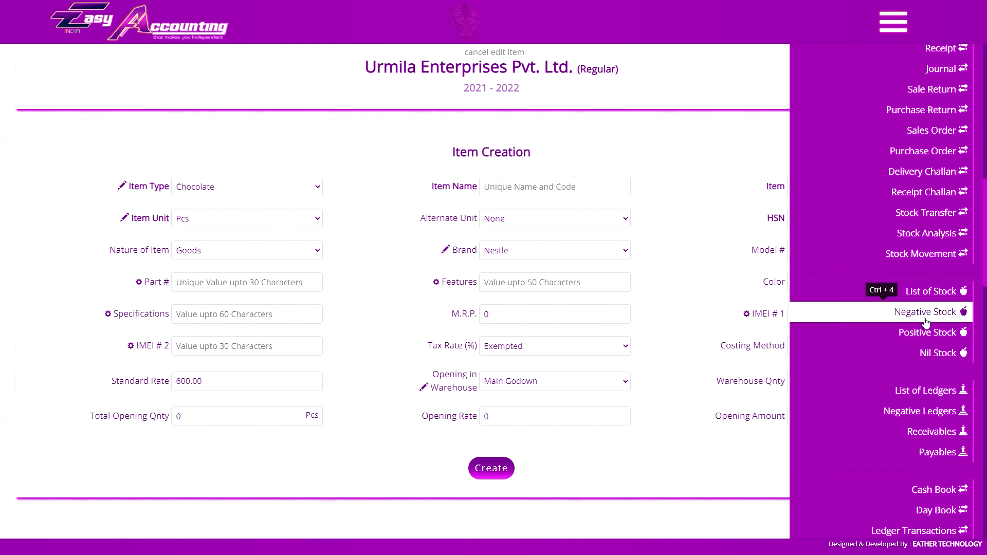